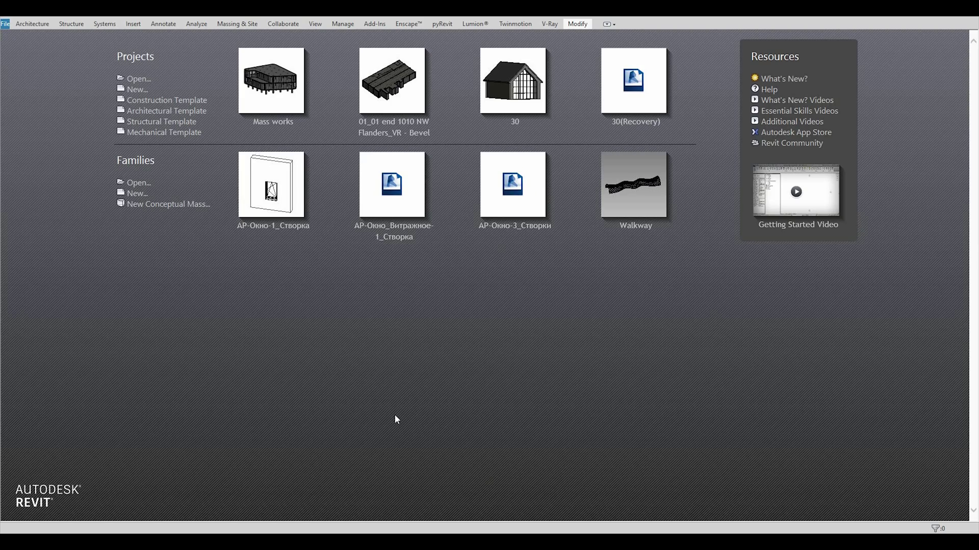
# - Create a project from the Architectural Template and place the KLCC image on the Level 1 floor plan
pyautogui.click(138, 115)
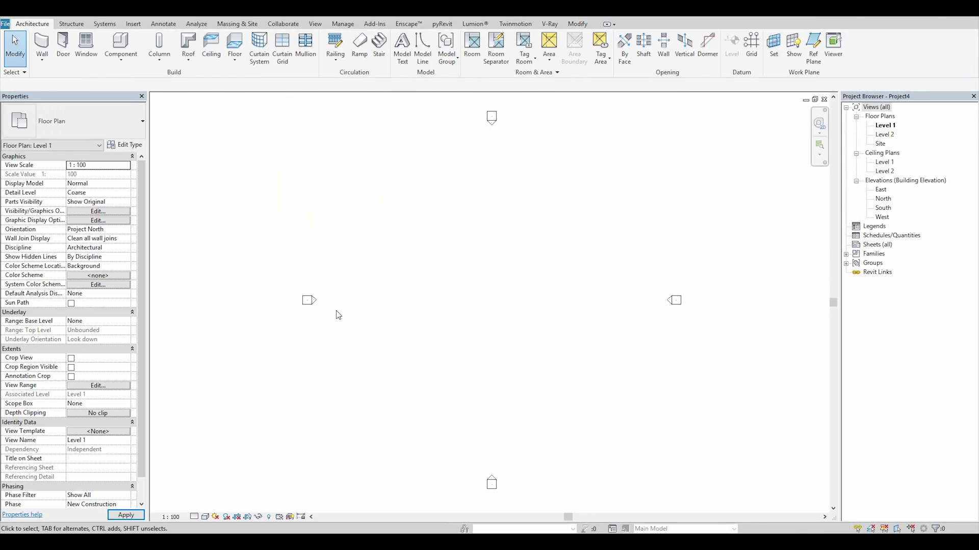
pyautogui.moveTo(465, 298); pyautogui.dragTo(426, 308, button='middle')
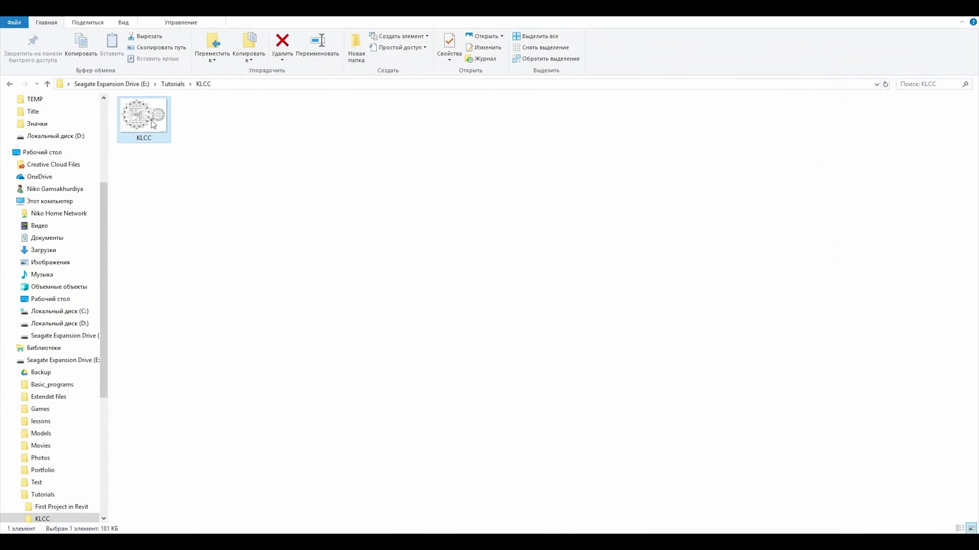
pyautogui.moveTo(153, 124); pyautogui.dragTo(422, 301)
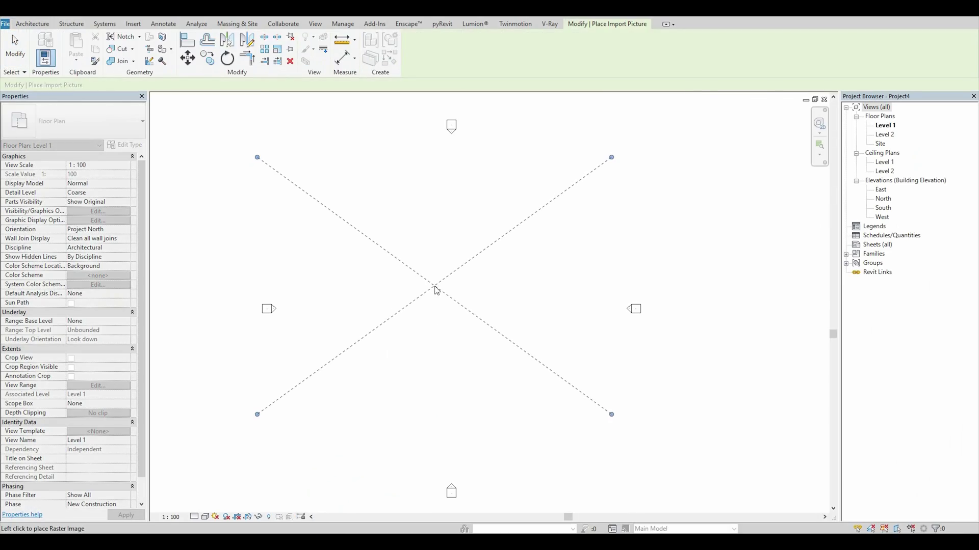
pyautogui.click(435, 288)
pyautogui.press('Escape')
# - Draw a vertical model line 900 mm long from the upper jamb of a door opening on the plan image
pyautogui.scroll(8, 479, 274)
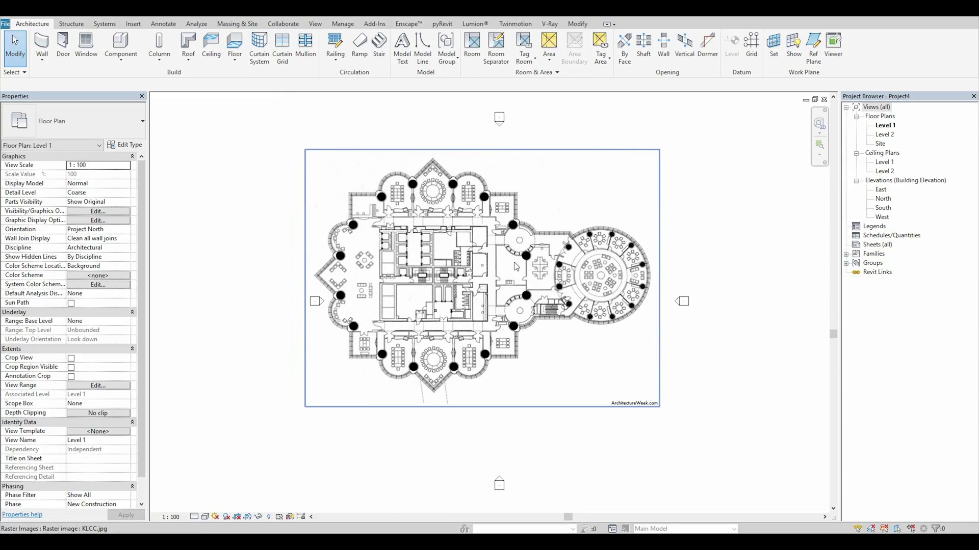
pyautogui.click(409, 49)
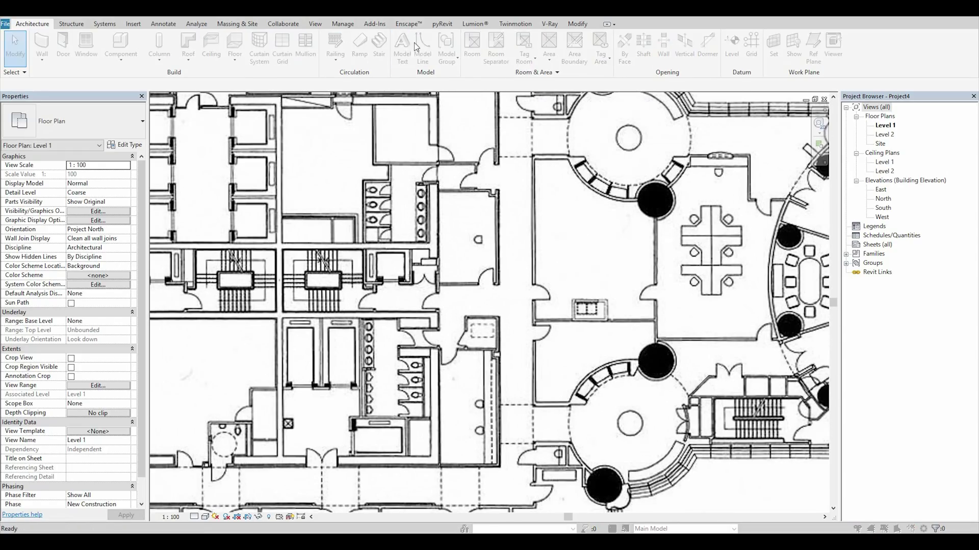
pyautogui.press('Escape')
pyautogui.click(423, 50)
pyautogui.moveTo(538, 297); pyautogui.dragTo(499, 210, button='middle')
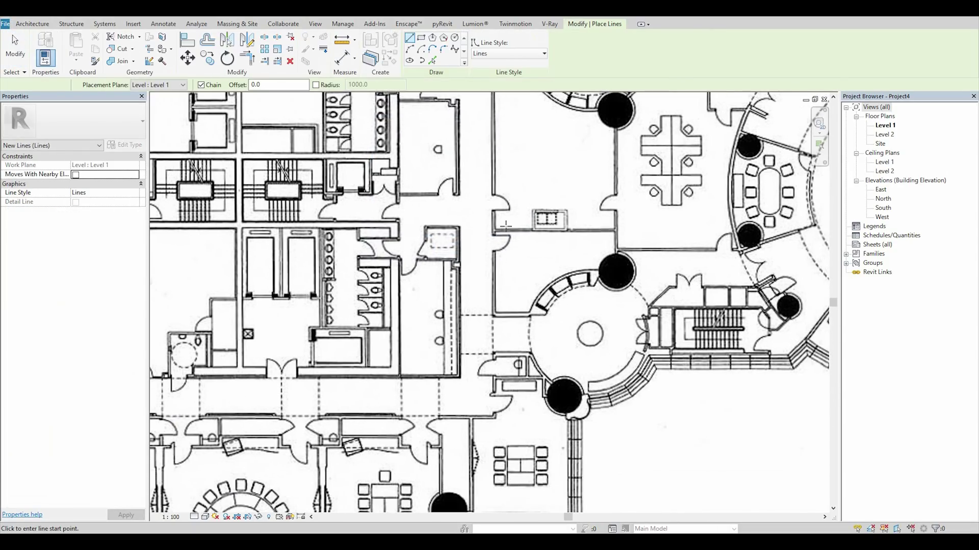
pyautogui.scroll(7, 495, 245)
pyautogui.click(452, 237)
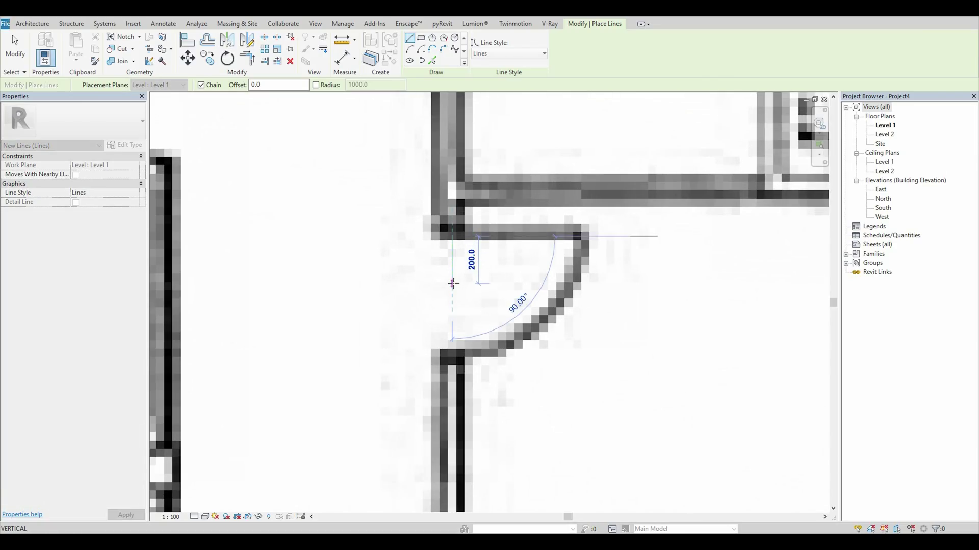
pyautogui.write('90')
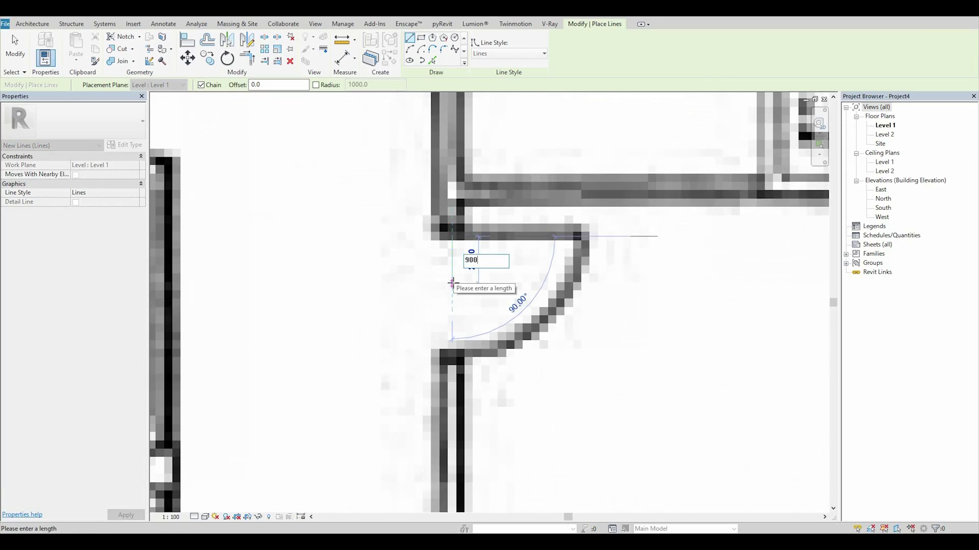
pyautogui.write('0')
pyautogui.press('Return')
pyautogui.press('Escape')
pyautogui.press('Escape')
# - Scale the KLCC image graphically so the door opening matches the length of the 900 mm line
pyautogui.click(357, 207)
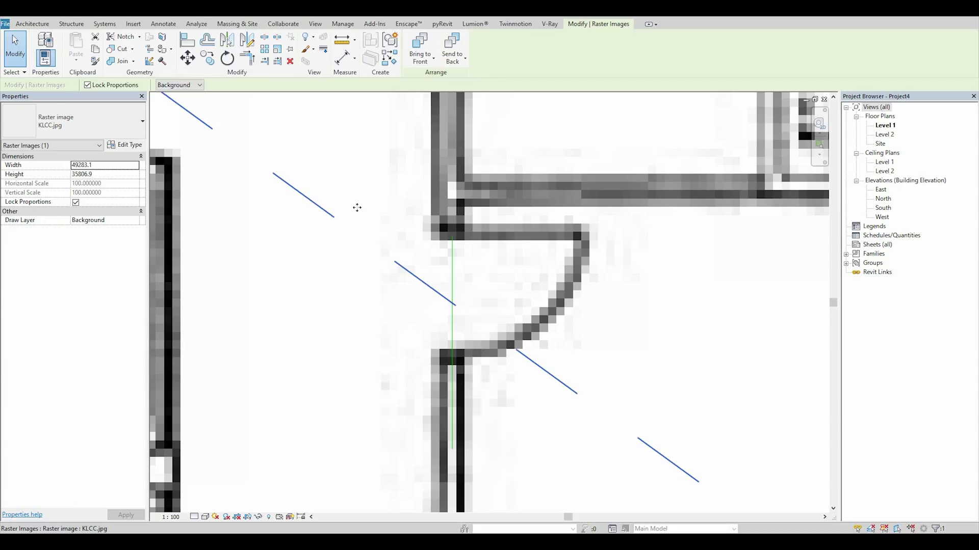
pyautogui.click(276, 51)
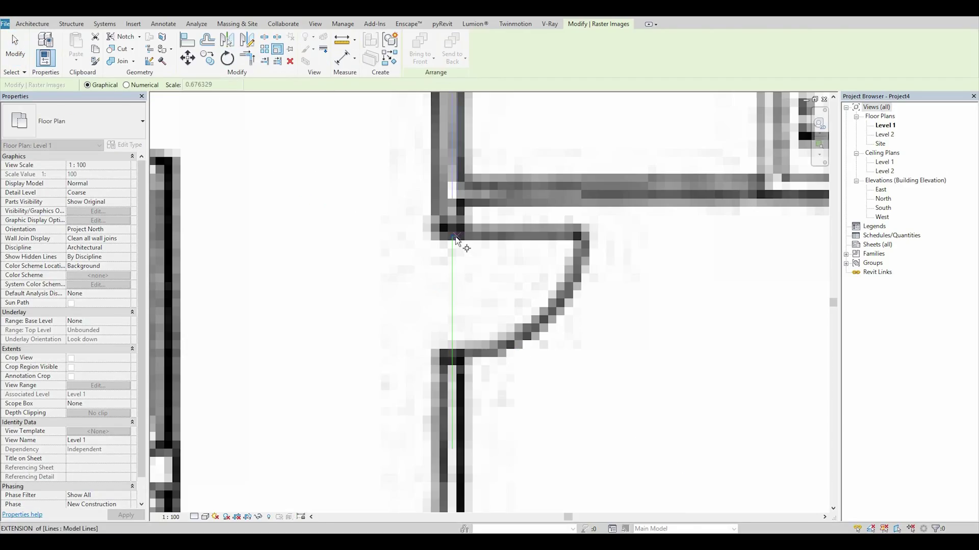
pyautogui.click(452, 237)
pyautogui.click(453, 355)
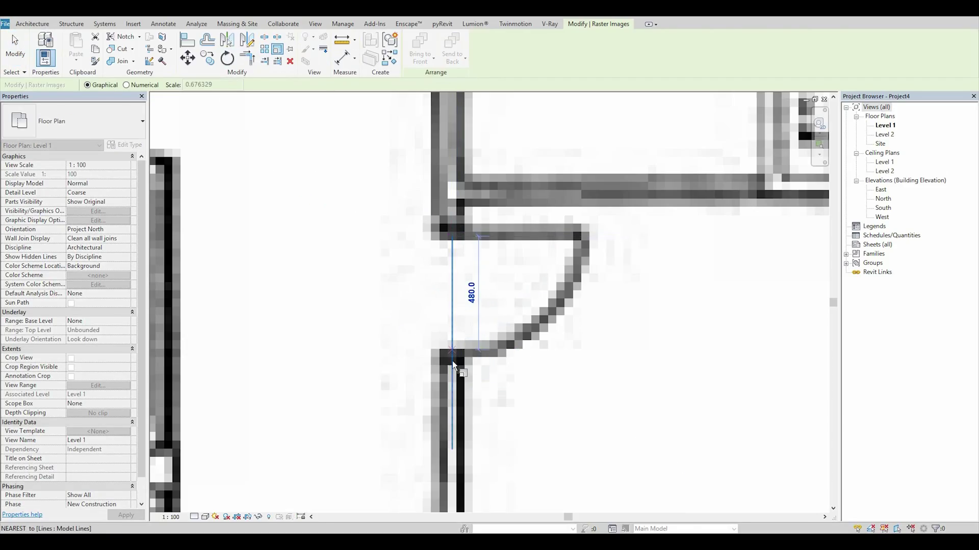
pyautogui.click(452, 448)
pyautogui.press('Escape')
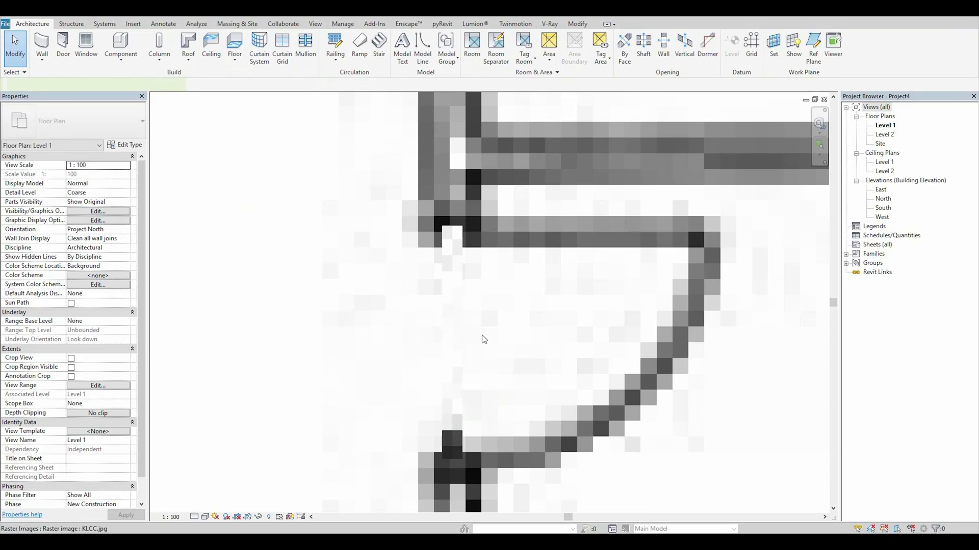
# - Pin the KLCC image and turn off selection of pinned elements
pyautogui.scroll(-5, 484, 335)
pyautogui.scroll(-4, 490, 330)
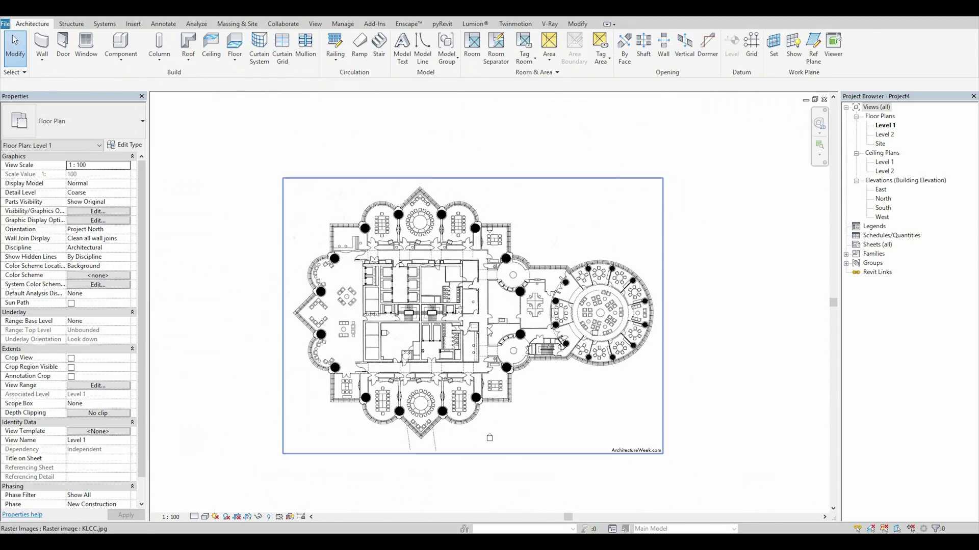
pyautogui.click(512, 312)
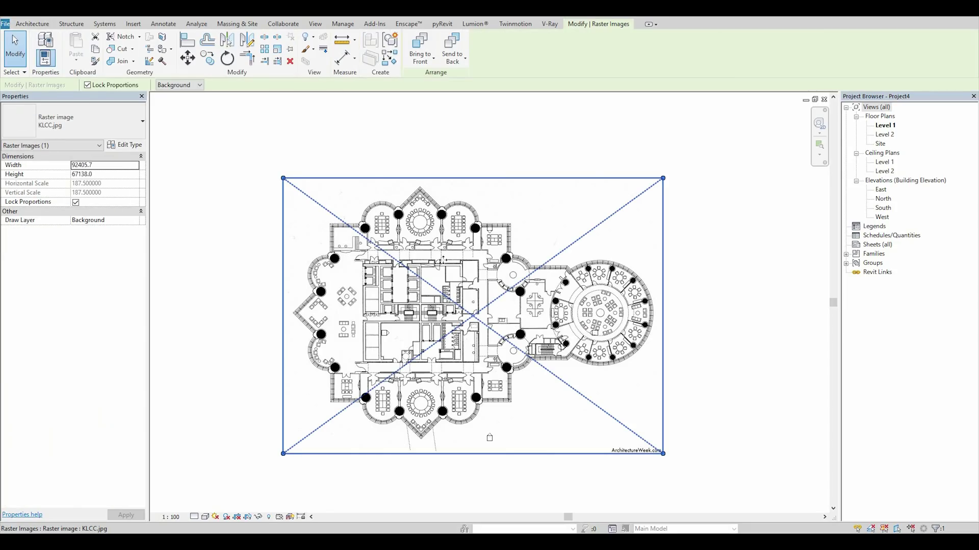
pyautogui.click(292, 51)
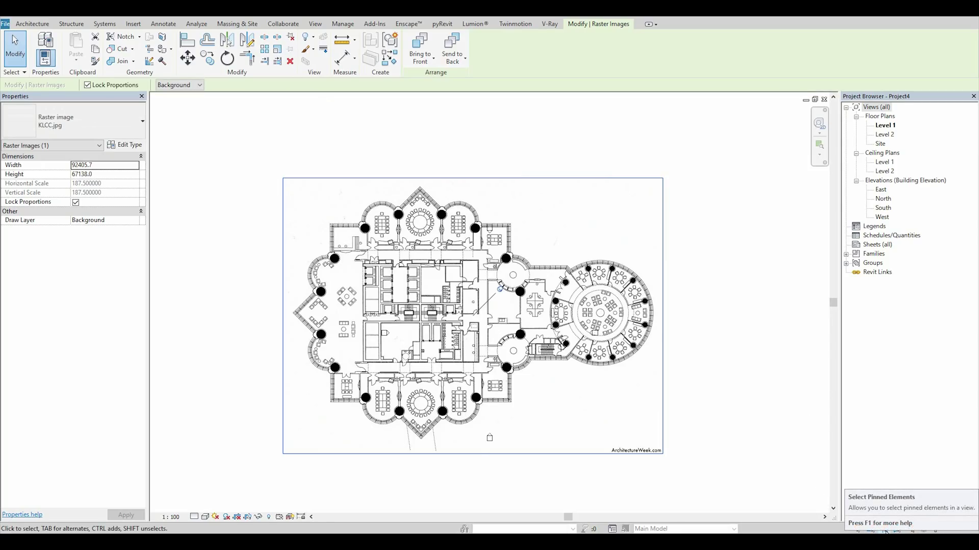
pyautogui.click(763, 339)
# - Move the east and south elevation markers outside the plan image, beyond the round annex and the lower apex
pyautogui.moveTo(738, 228); pyautogui.dragTo(532, 345)
pyautogui.press('Escape')
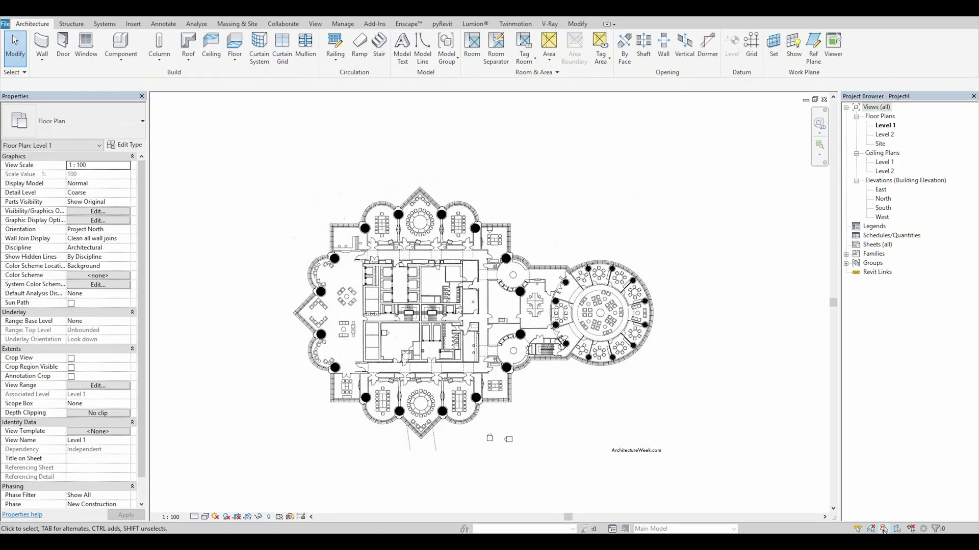
pyautogui.moveTo(666, 235); pyautogui.dragTo(560, 336)
pyautogui.moveTo(522, 420); pyautogui.dragTo(486, 469)
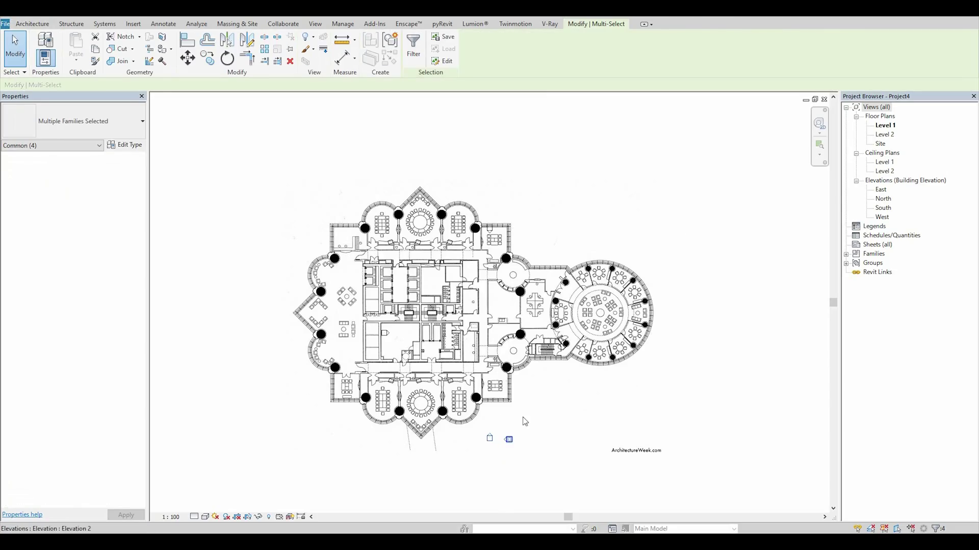
pyautogui.click(527, 426)
pyautogui.moveTo(532, 423)
pyautogui.mouseDown()
pyautogui.moveTo(497, 456)
pyautogui.moveTo(683, 295)
pyautogui.mouseUp()
pyautogui.moveTo(537, 460); pyautogui.dragTo(475, 417)
pyautogui.moveTo(446, 487); pyautogui.dragTo(436, 492)
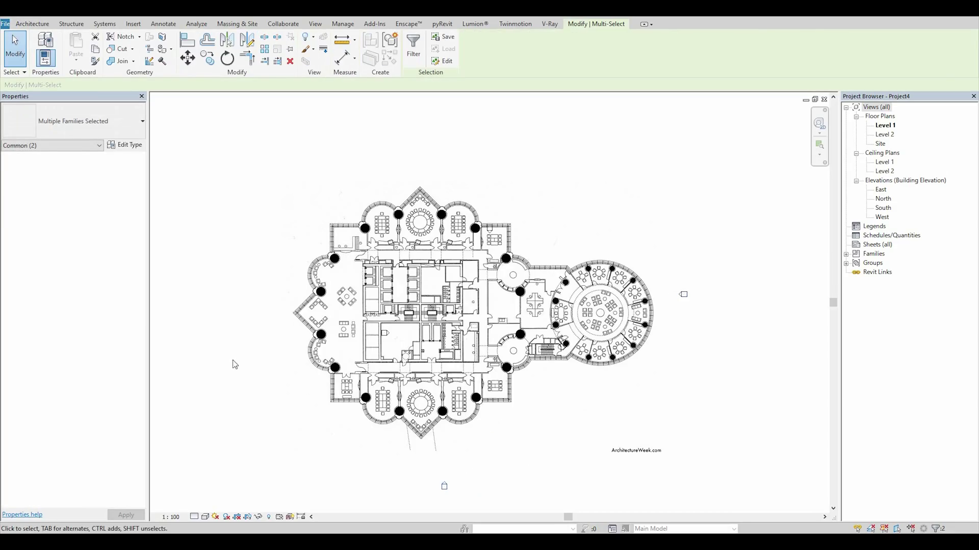
# - Move the west elevation marker beyond the plan's west apex and the north marker above its upper apex
pyautogui.moveTo(195, 306); pyautogui.dragTo(401, 380)
pyautogui.moveTo(384, 331); pyautogui.dragTo(210, 302)
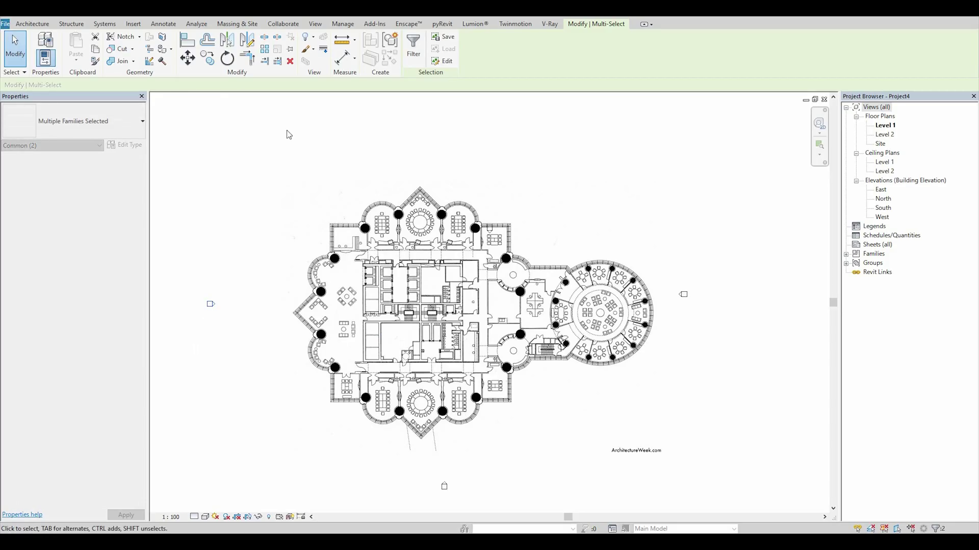
pyautogui.moveTo(289, 135); pyautogui.dragTo(541, 329)
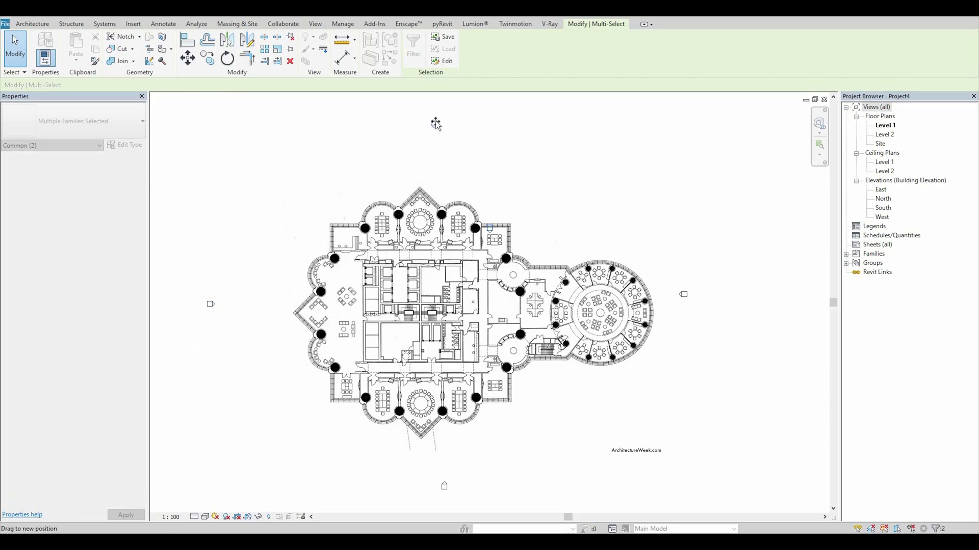
pyautogui.moveTo(435, 123); pyautogui.dragTo(449, 120)
pyautogui.click(576, 219)
pyautogui.scroll(-2, 587, 204)
pyautogui.scroll(2, 586, 207)
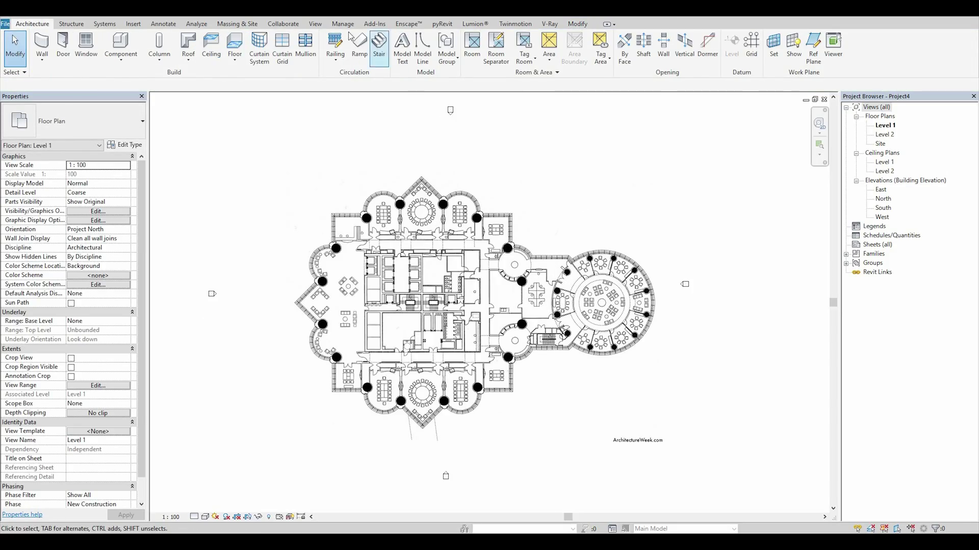
# - Set masses to show form and floors, and create a new in-place mass
pyautogui.click(237, 24)
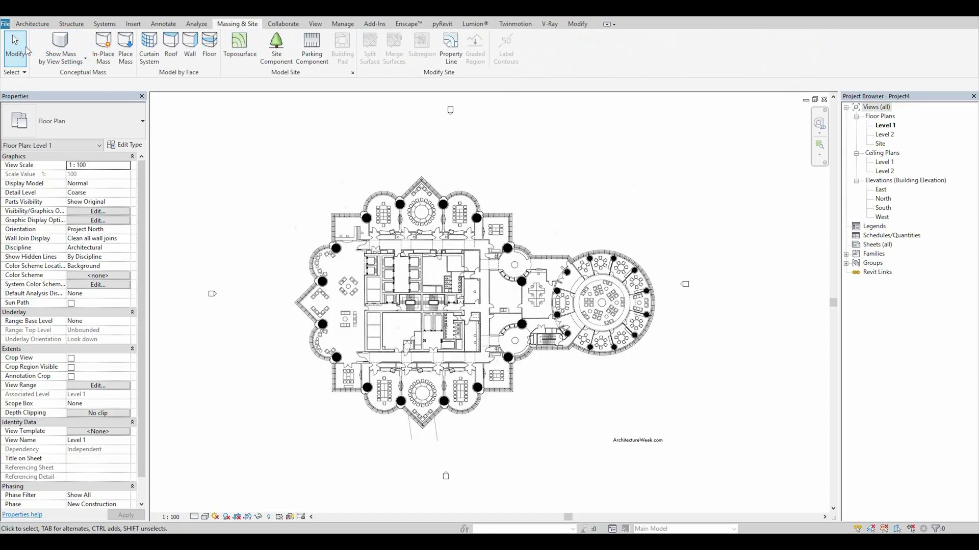
pyautogui.click(60, 41)
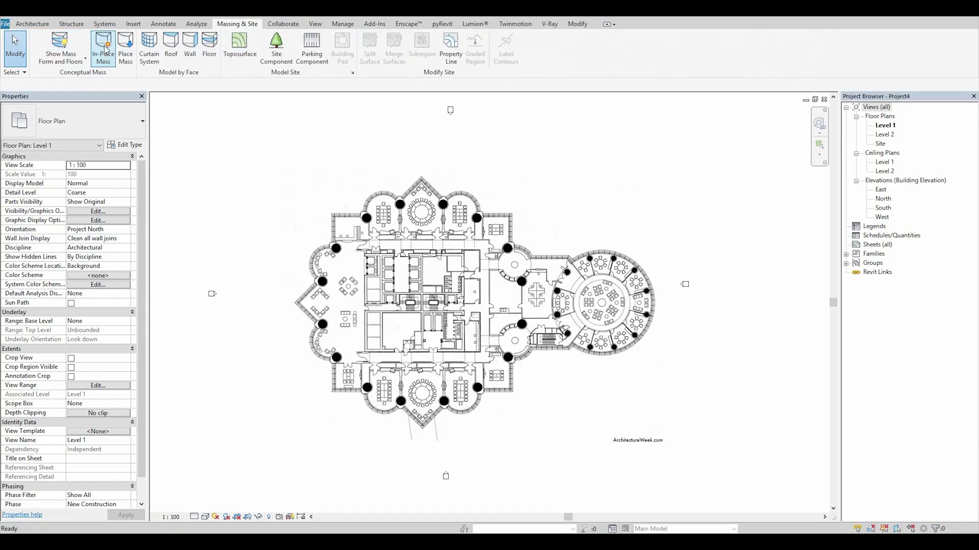
pyautogui.click(104, 46)
pyautogui.click(376, 241)
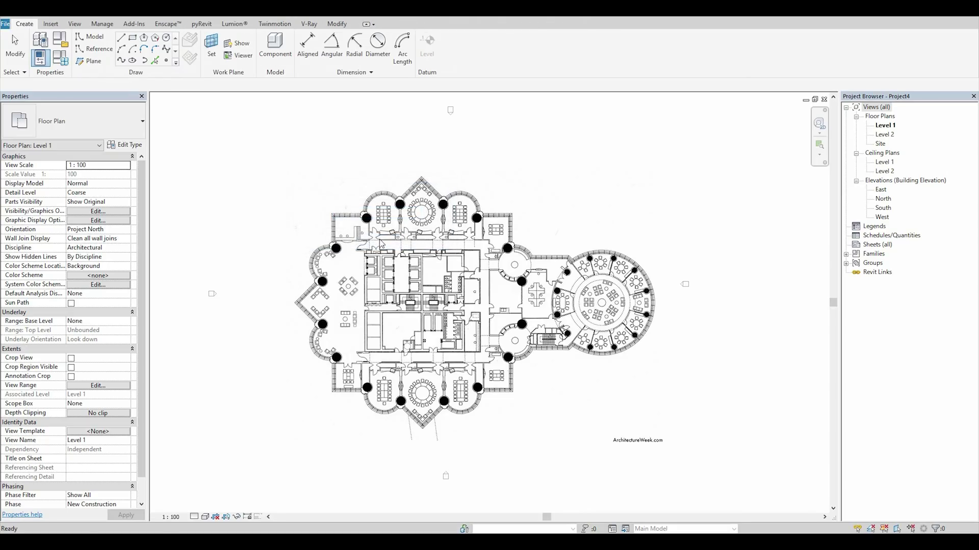
# - Draw a horizontal reference line about 109000 mm long from the west apex and a vertical one about 78000 mm long through the tower centre
pyautogui.click(93, 49)
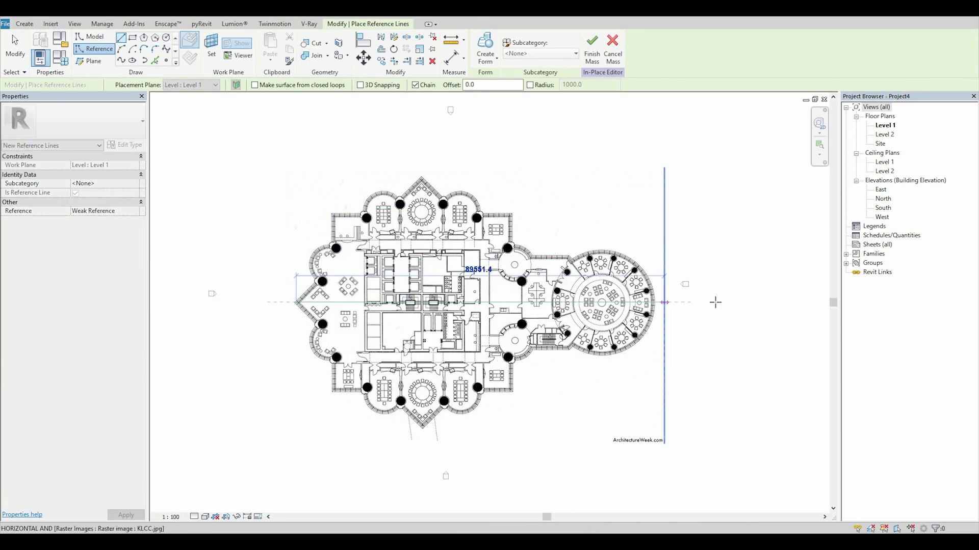
pyautogui.press('Escape')
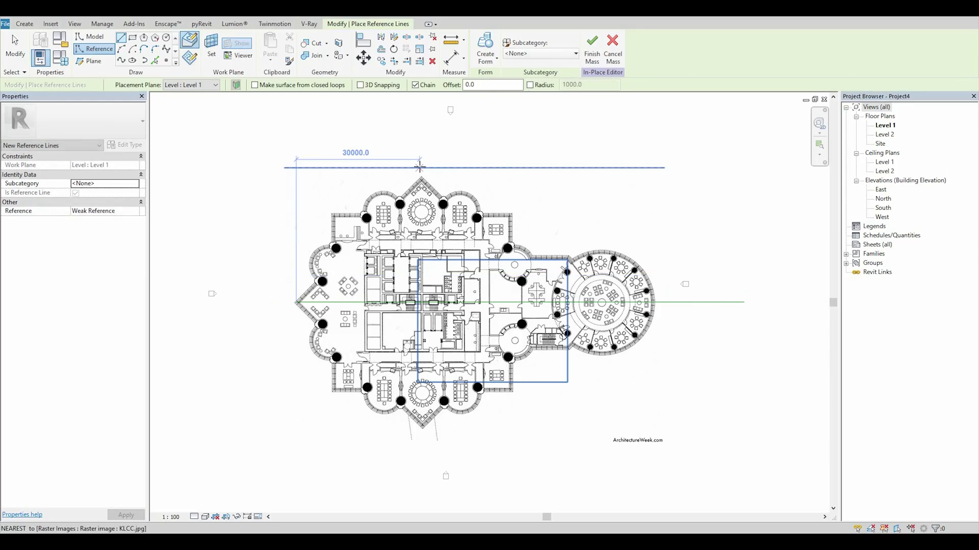
pyautogui.click(421, 168)
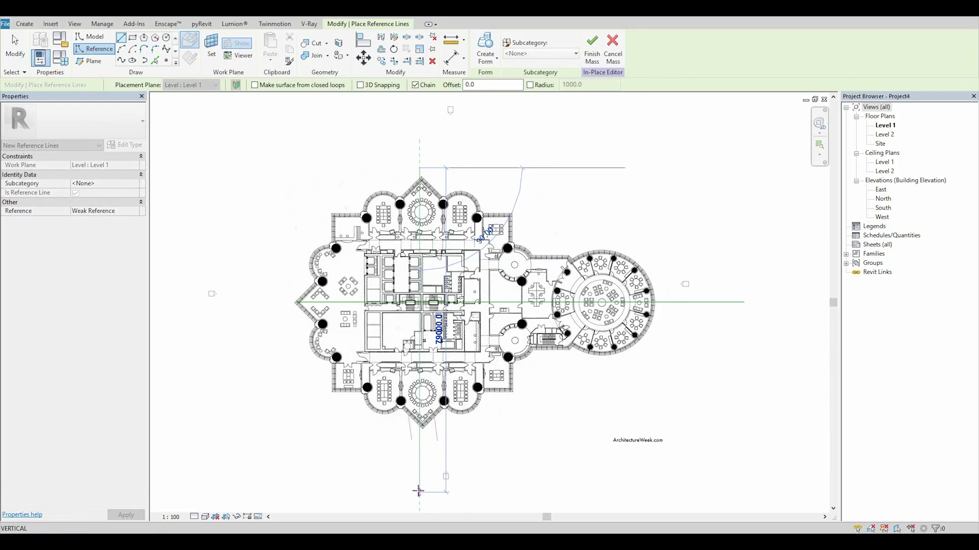
pyautogui.click(418, 488)
pyautogui.press('Escape')
pyautogui.press('Escape')
# - Shift the vertical reference line slightly to line up with the tower's upper and lower apexes
pyautogui.scroll(5, 420, 171)
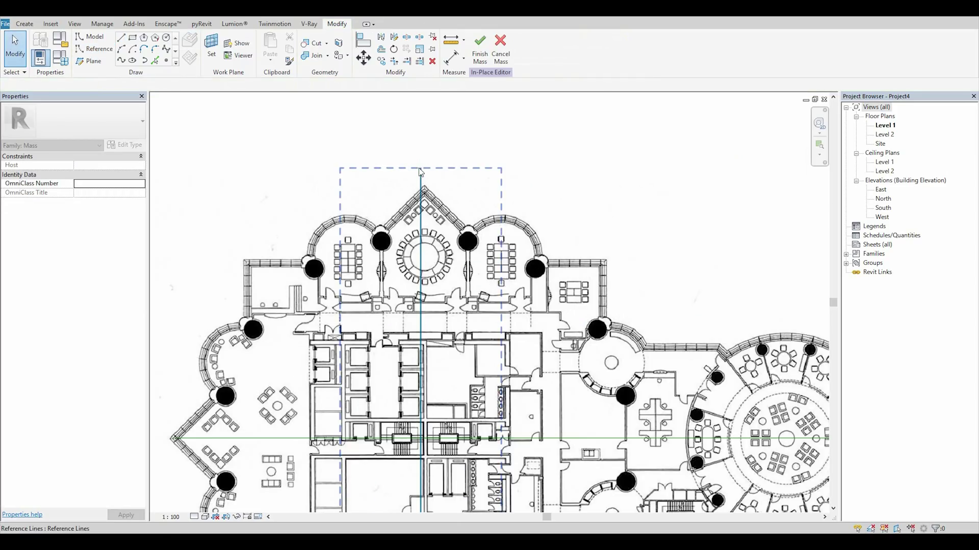
pyautogui.click(423, 193)
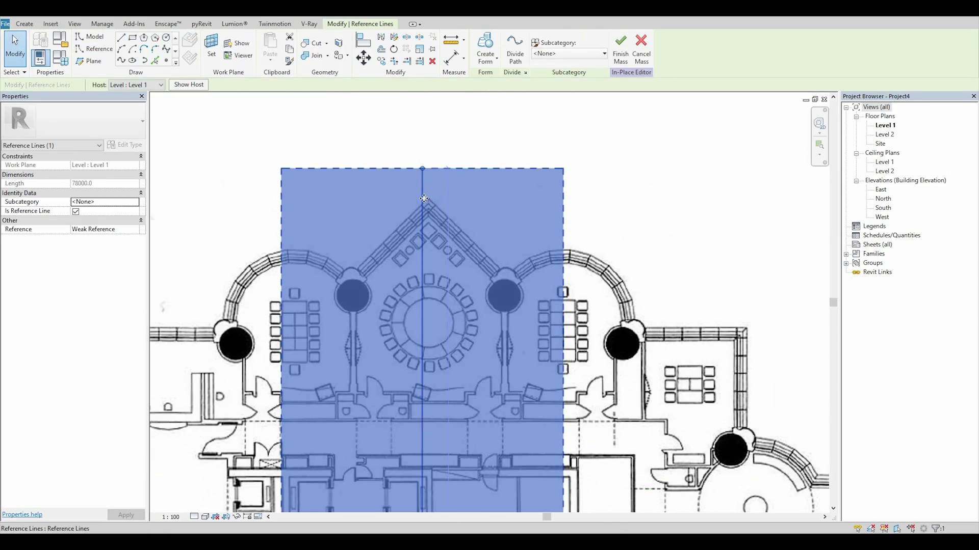
pyautogui.moveTo(434, 197); pyautogui.dragTo(432, 192)
pyautogui.scroll(-4, 432, 204)
pyautogui.scroll(4, 423, 371)
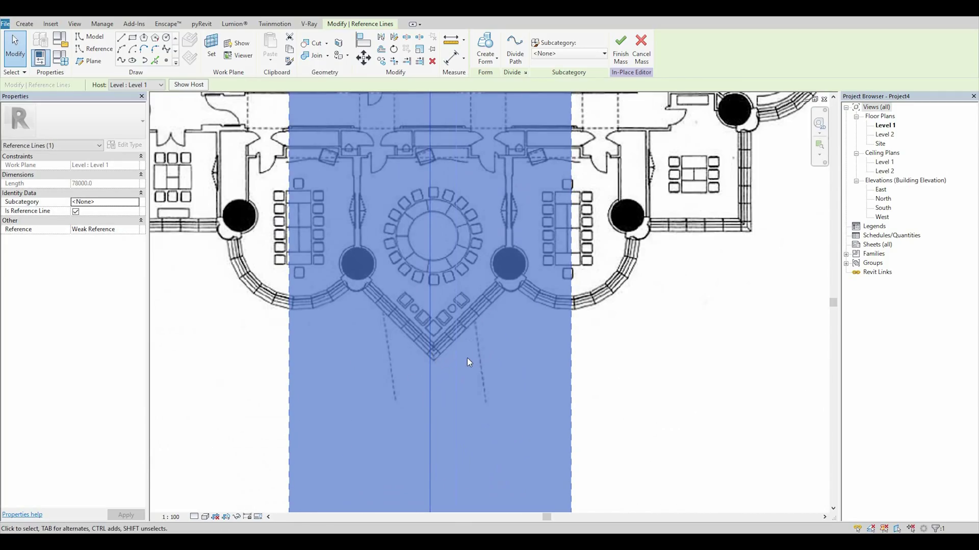
pyautogui.scroll(-5, 466, 356)
pyautogui.click(553, 314)
pyautogui.moveTo(594, 314); pyautogui.dragTo(583, 354, button='middle')
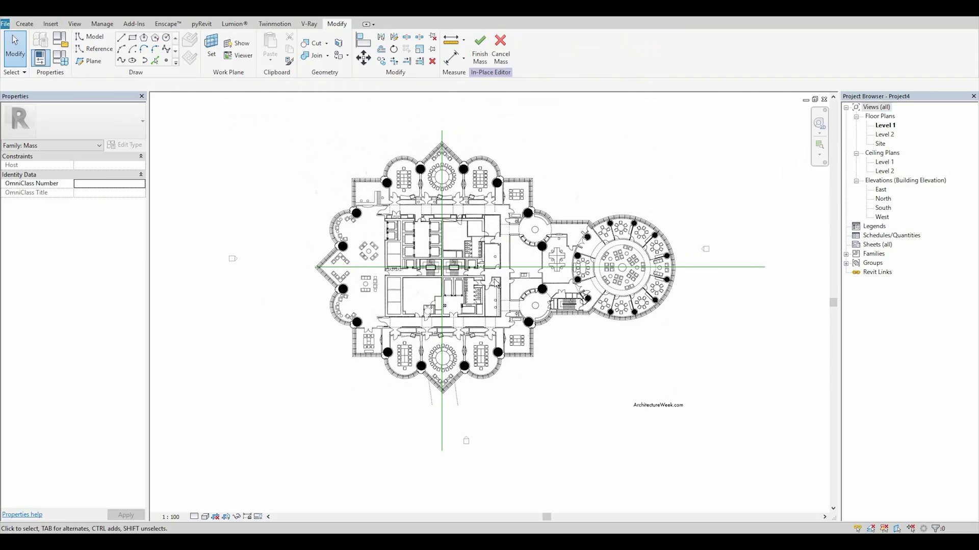
# - Extend the west end of the horizontal reference line beyond the tower's west apex
pyautogui.click(528, 270)
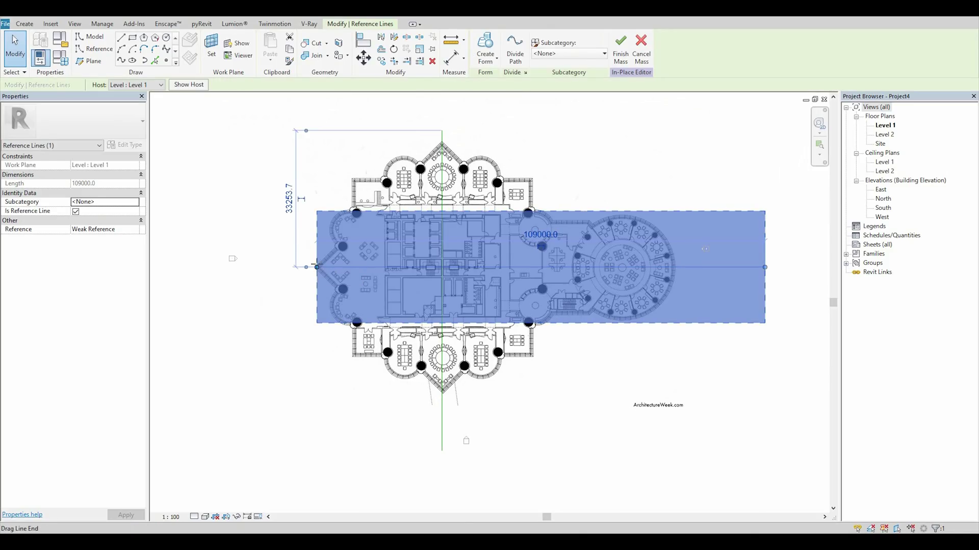
pyautogui.moveTo(316, 267); pyautogui.dragTo(251, 266)
pyautogui.click(301, 180)
pyautogui.moveTo(620, 212); pyautogui.dragTo(602, 243, button='middle')
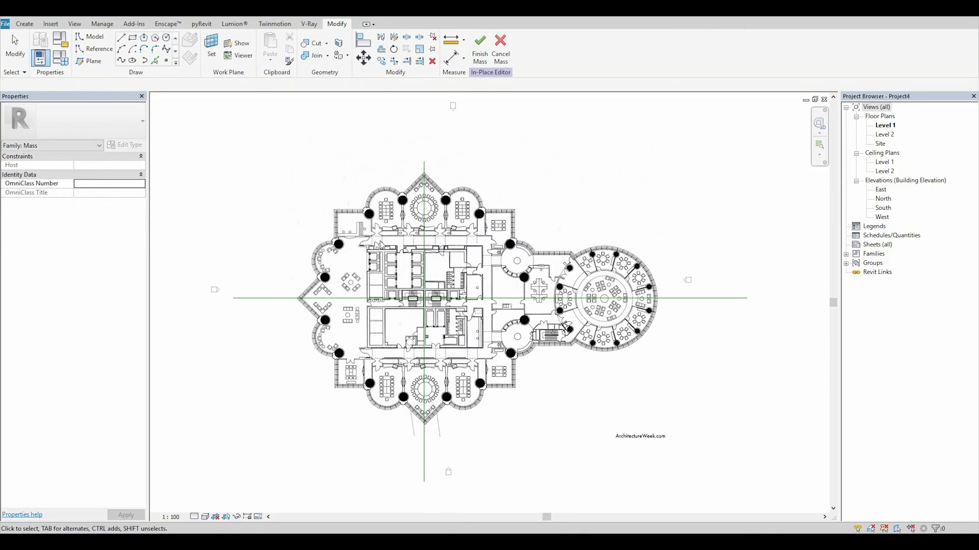
# - Draw a vertical reference line from the centre of the circular annex down past its southern edge
pyautogui.moveTo(497, 254); pyautogui.dragTo(422, 246, button='middle')
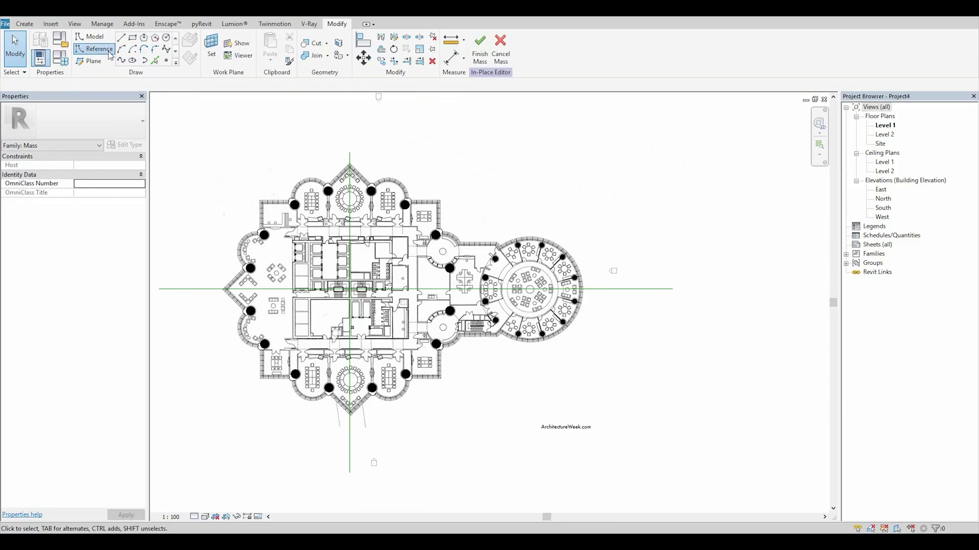
pyautogui.click(95, 49)
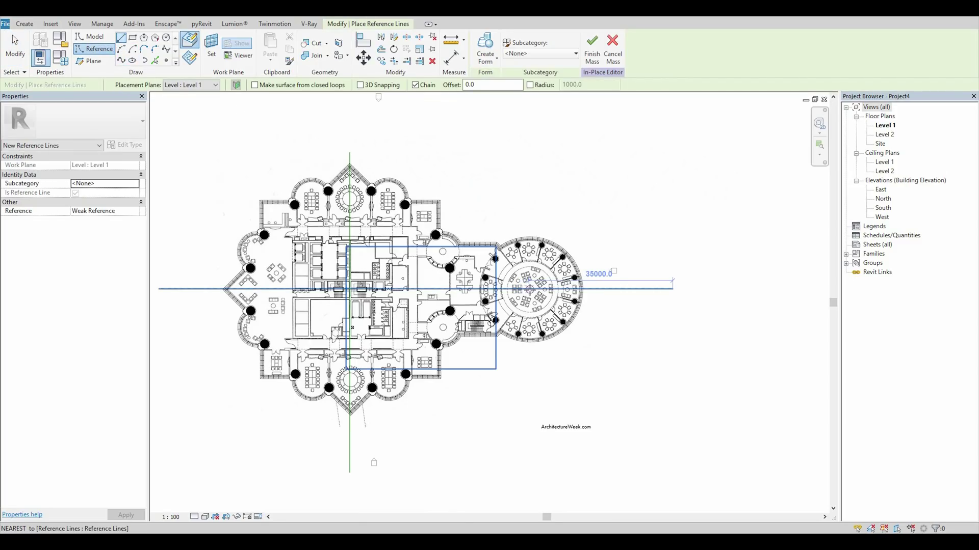
pyautogui.click(530, 289)
pyautogui.click(529, 402)
pyautogui.press('Escape')
pyautogui.press('Escape')
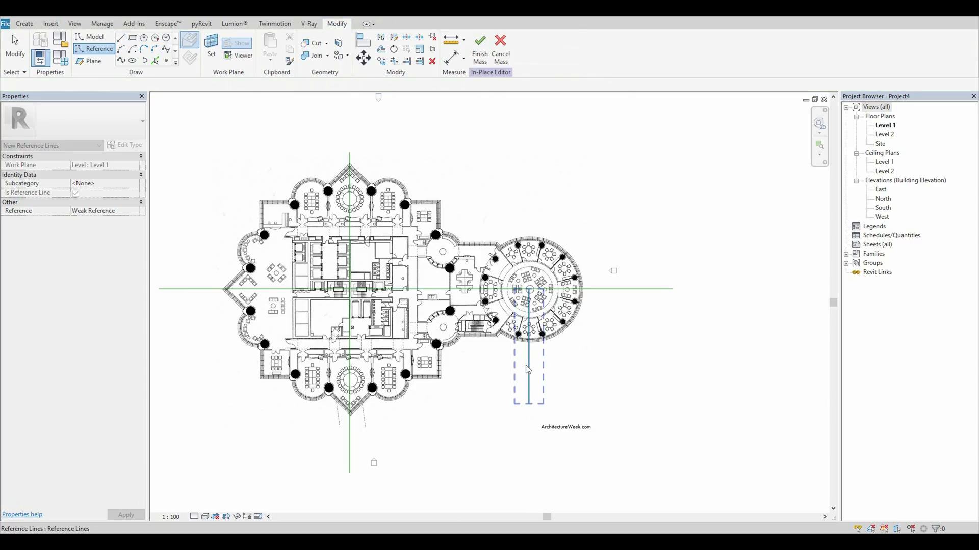
# - Extend the upper end of the annex's vertical reference line beyond the circle's northern edge
pyautogui.click(527, 369)
pyautogui.moveTo(531, 289); pyautogui.dragTo(529, 187)
pyautogui.click(550, 191)
pyautogui.moveTo(380, 223); pyautogui.dragTo(459, 261, button='middle')
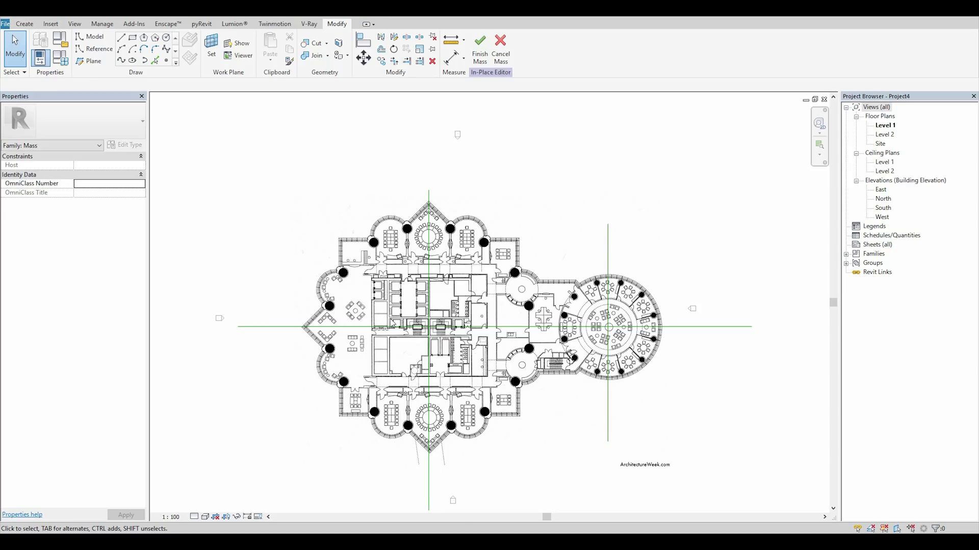
# - Draw a horizontal model line about 21450 mm long from the tower's northwest corner to the vertical centre reference line
pyautogui.scroll(5, 326, 243)
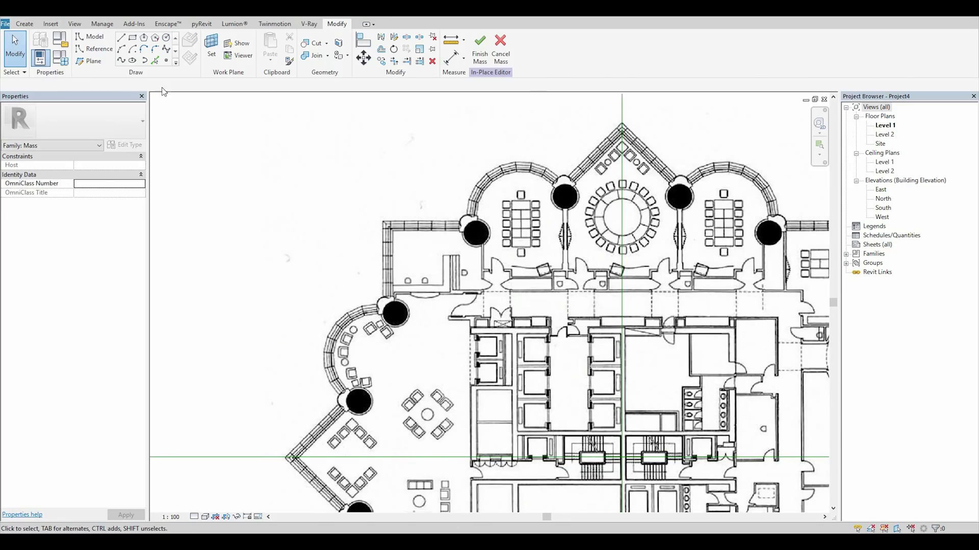
pyautogui.click(121, 37)
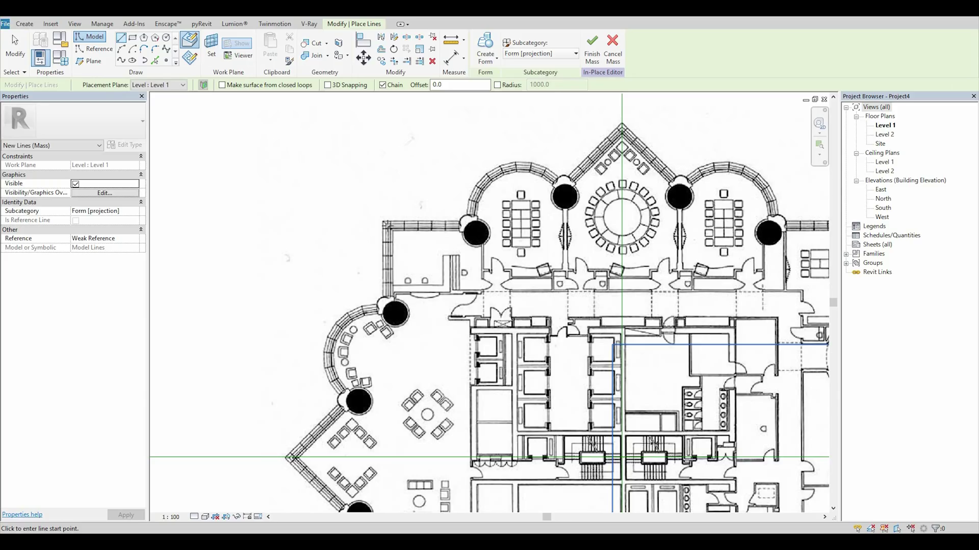
pyautogui.click(389, 199)
pyautogui.click(641, 226)
pyautogui.press('Escape')
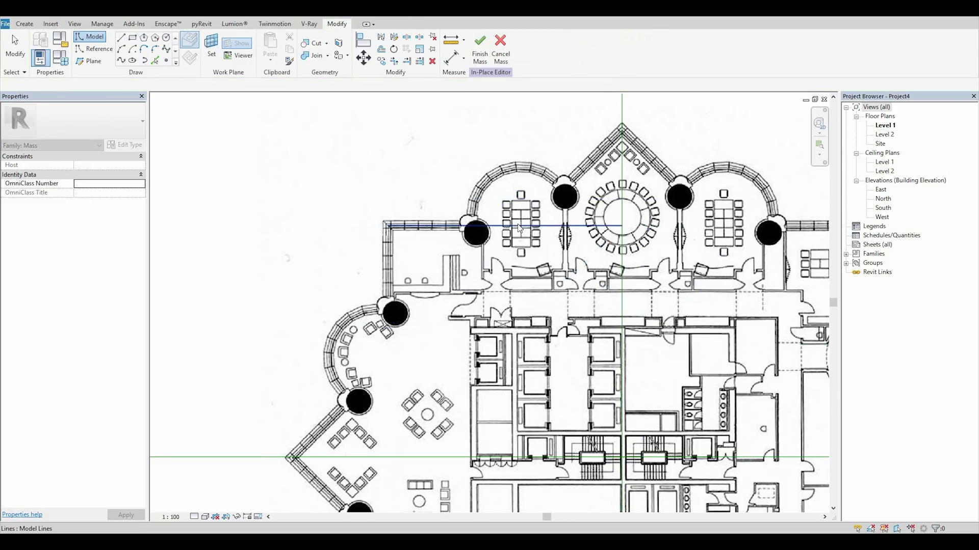
pyautogui.press('Escape')
# - Set the horizontal model line's distance from the horizontal reference line to 21000 mm
pyautogui.moveTo(575, 341); pyautogui.dragTo(474, 297, button='middle')
pyautogui.click(534, 306)
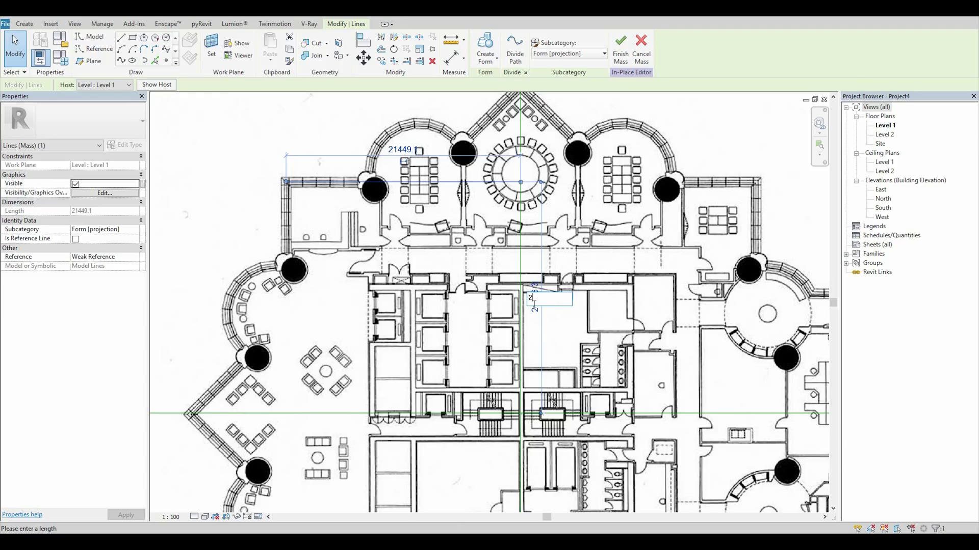
pyautogui.press('Return')
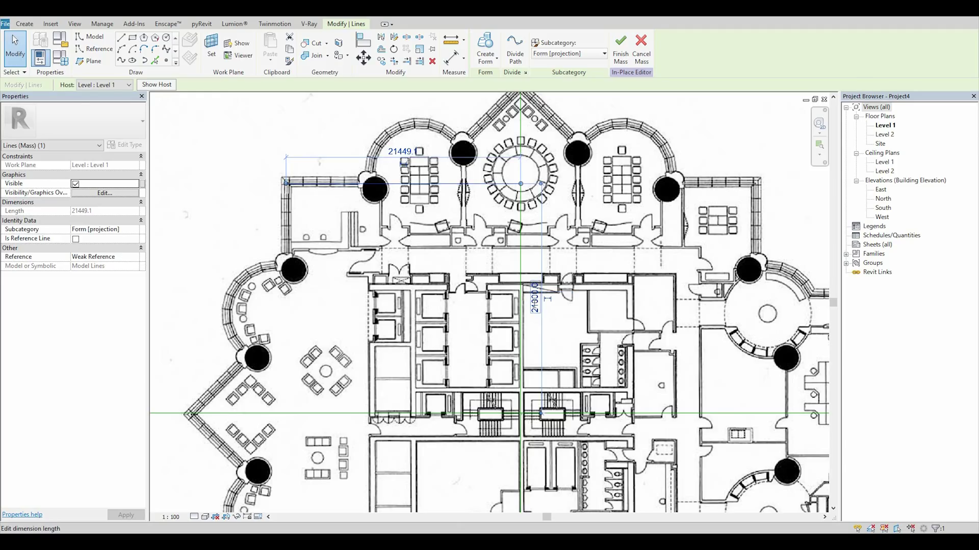
pyautogui.click(331, 219)
pyautogui.moveTo(331, 219); pyautogui.dragTo(390, 208, button='middle')
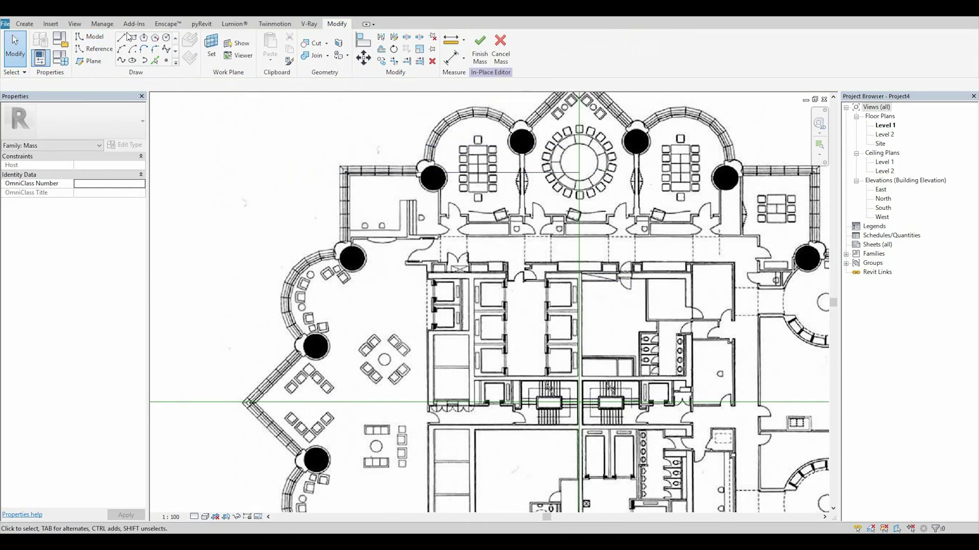
# - Draw a vertical model line from the horizontal line's west end down to the horizontal reference line, about 21000 mm long
pyautogui.click(122, 37)
pyautogui.click(370, 173)
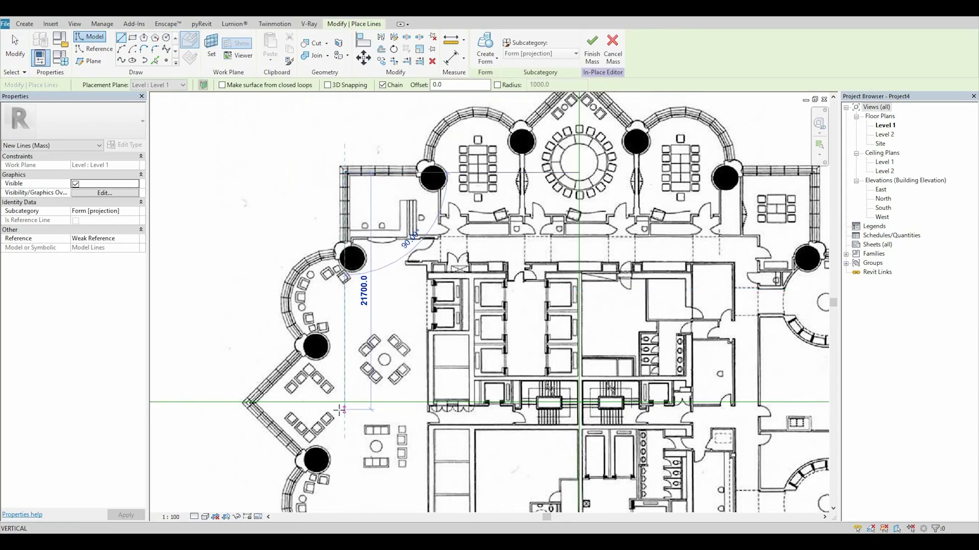
pyautogui.click(340, 410)
pyautogui.press('Escape')
pyautogui.press('Escape')
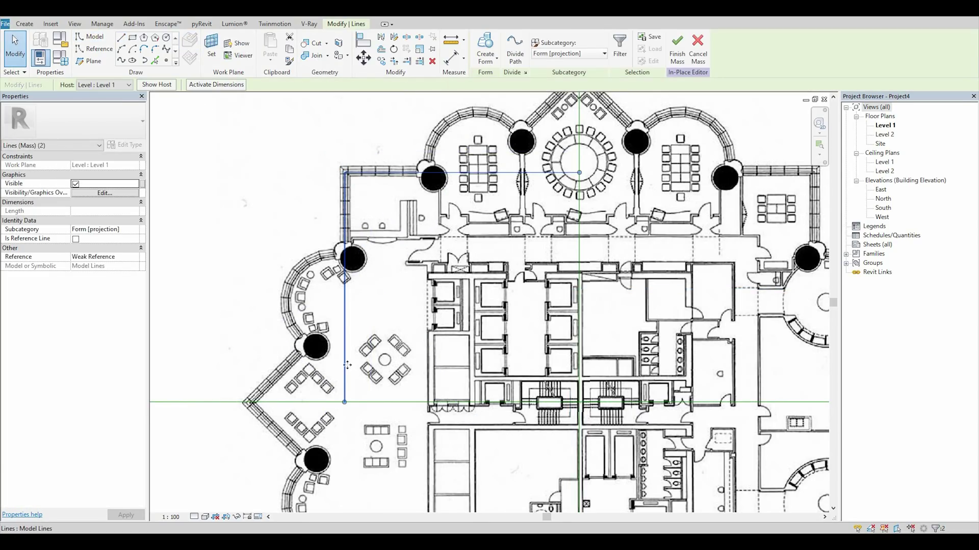
pyautogui.scroll(-6, 347, 366)
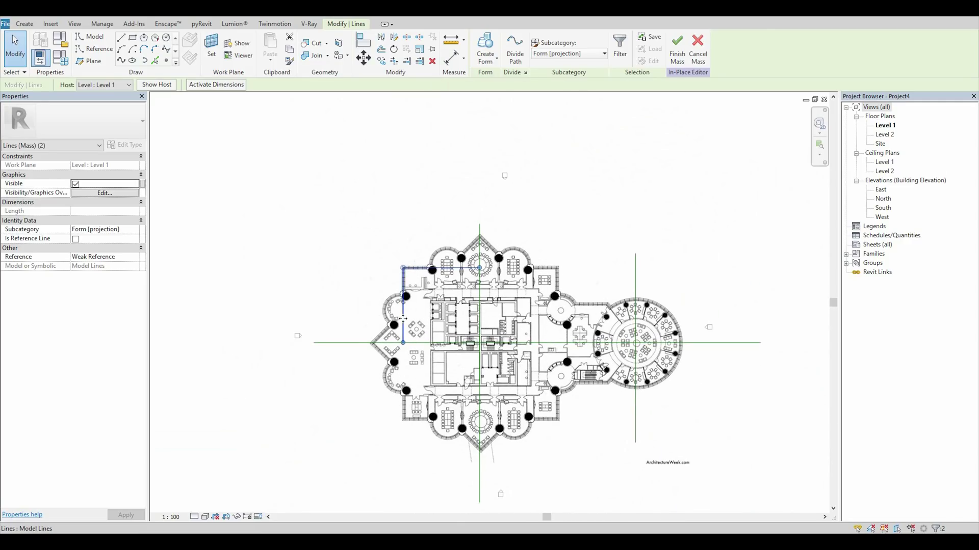
pyautogui.scroll(3, 403, 319)
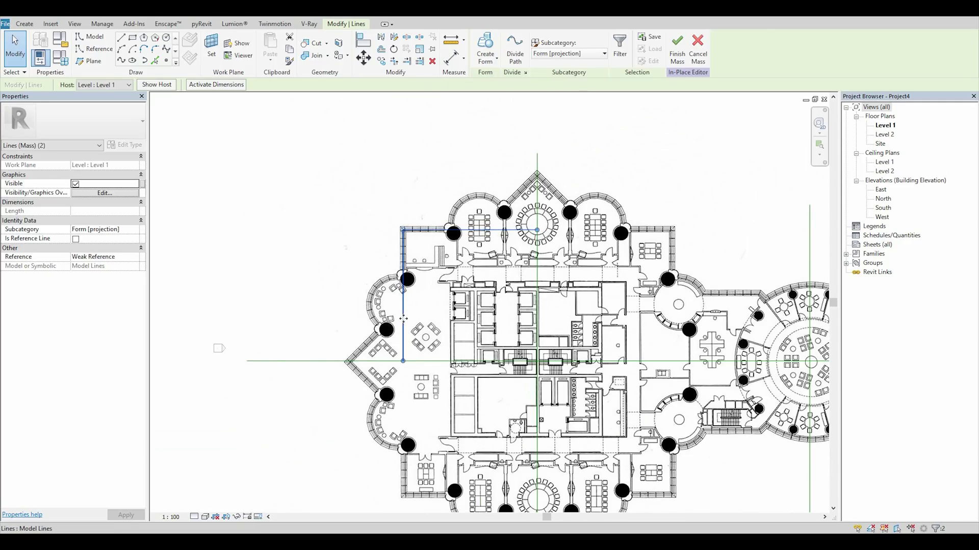
# - Set the vertical model line's distance from the vertical centre reference line to 21000 mm
pyautogui.click(403, 319)
pyautogui.click(480, 203)
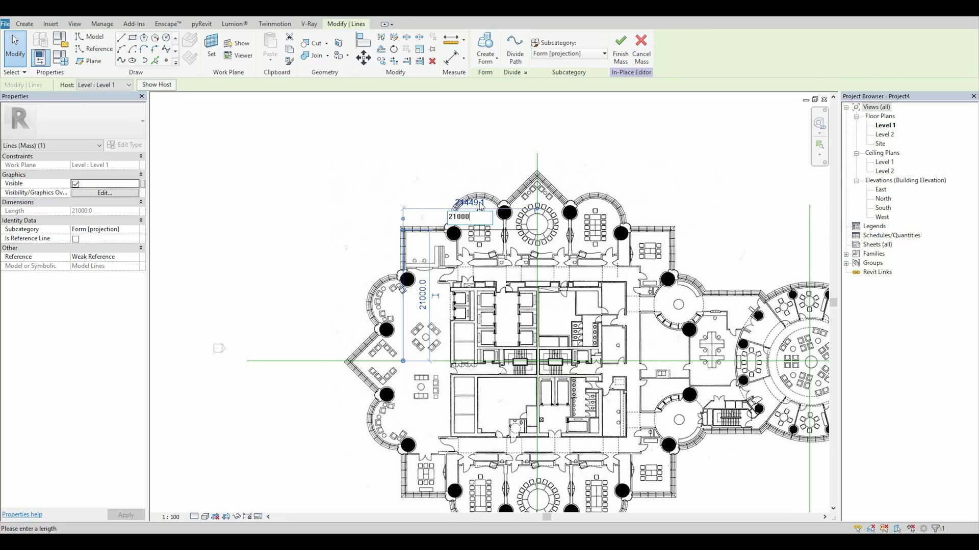
pyautogui.press('Return')
pyautogui.press('Escape')
pyautogui.scroll(4, 432, 200)
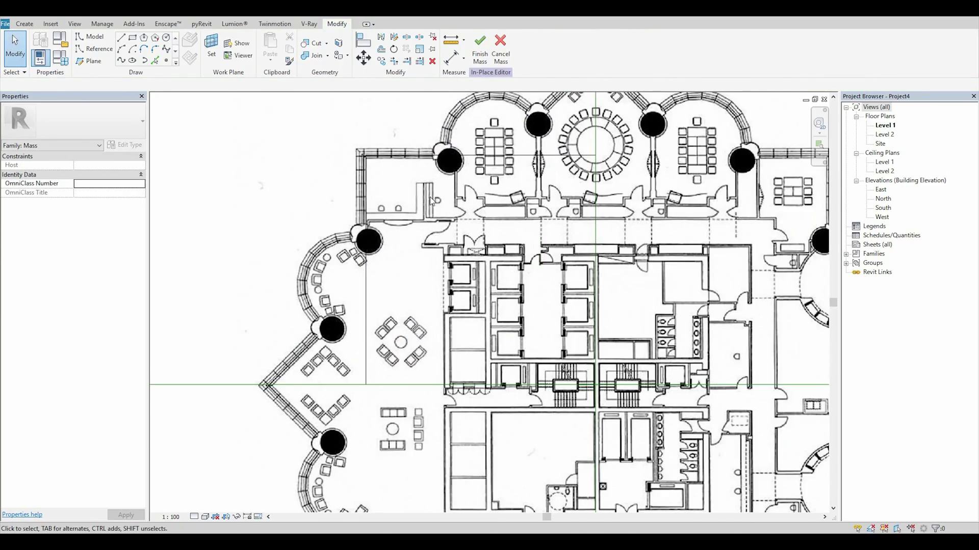
# - Rotate a copy of the horizontal model line 45° counterclockwise about the tower's reference line intersection, towards the west apex
pyautogui.moveTo(430, 198); pyautogui.dragTo(418, 265, button='middle')
pyautogui.press('Tab')
pyautogui.press('Tab')
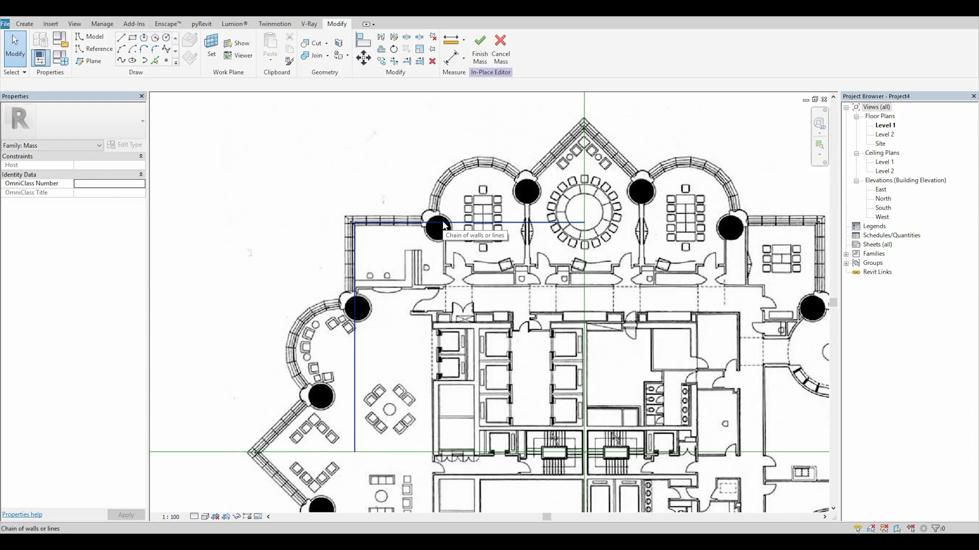
pyautogui.click(444, 226)
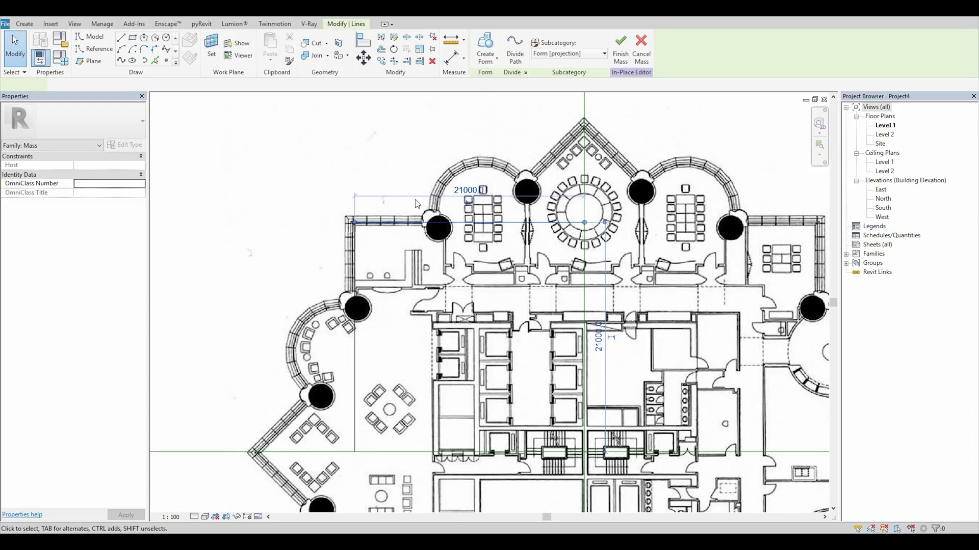
pyautogui.click(393, 49)
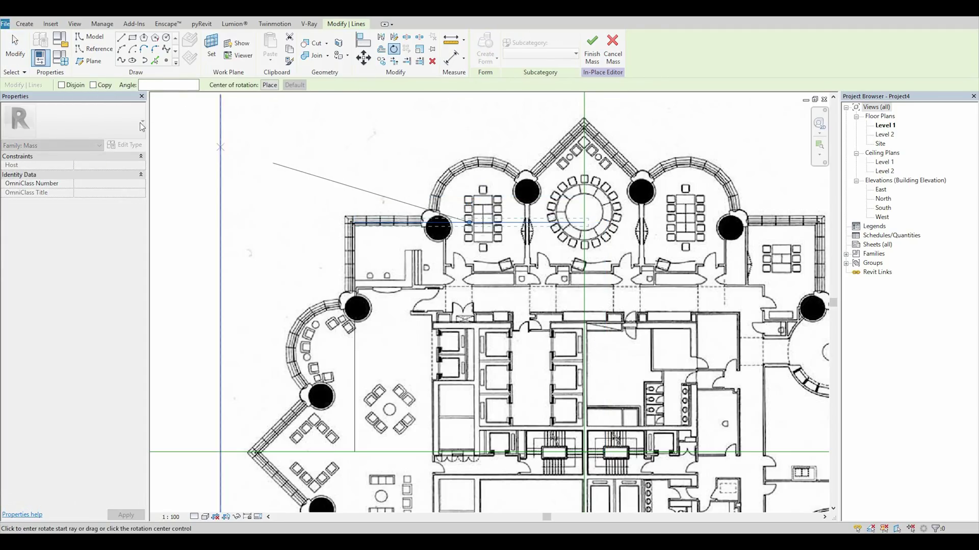
pyautogui.click(94, 85)
pyautogui.moveTo(477, 213); pyautogui.dragTo(411, 151, button='middle')
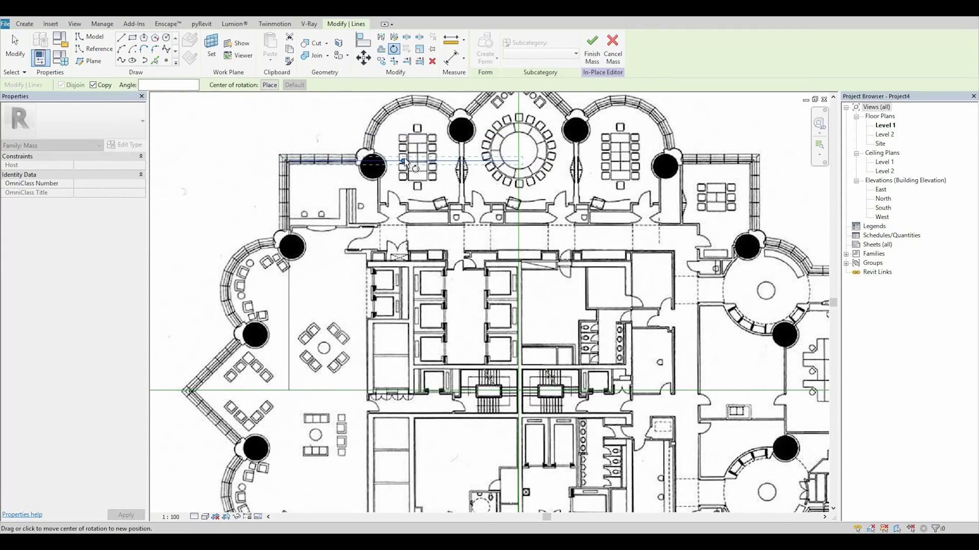
pyautogui.moveTo(405, 158); pyautogui.dragTo(519, 391)
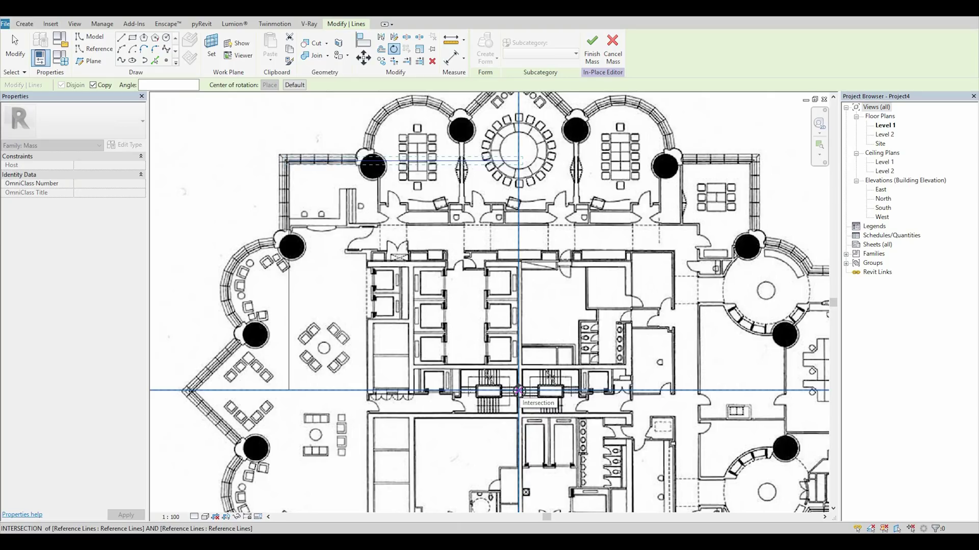
pyautogui.moveTo(337, 220); pyautogui.dragTo(439, 229, button='middle')
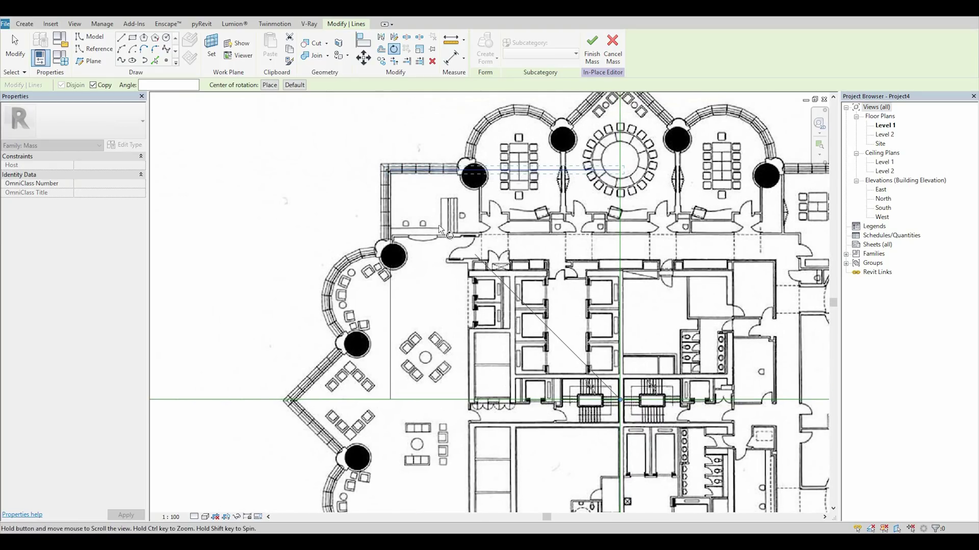
pyautogui.click(388, 170)
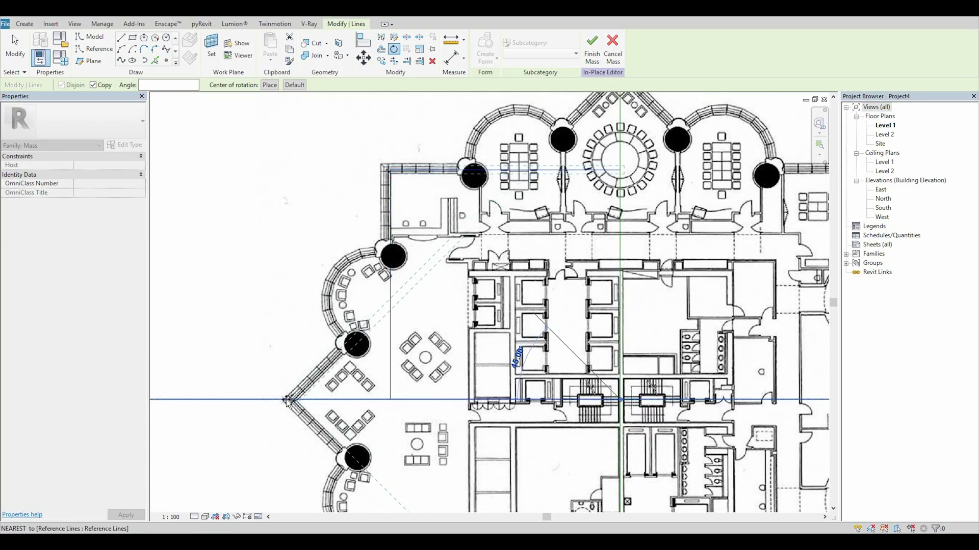
pyautogui.click(288, 401)
pyautogui.scroll(-3, 306, 377)
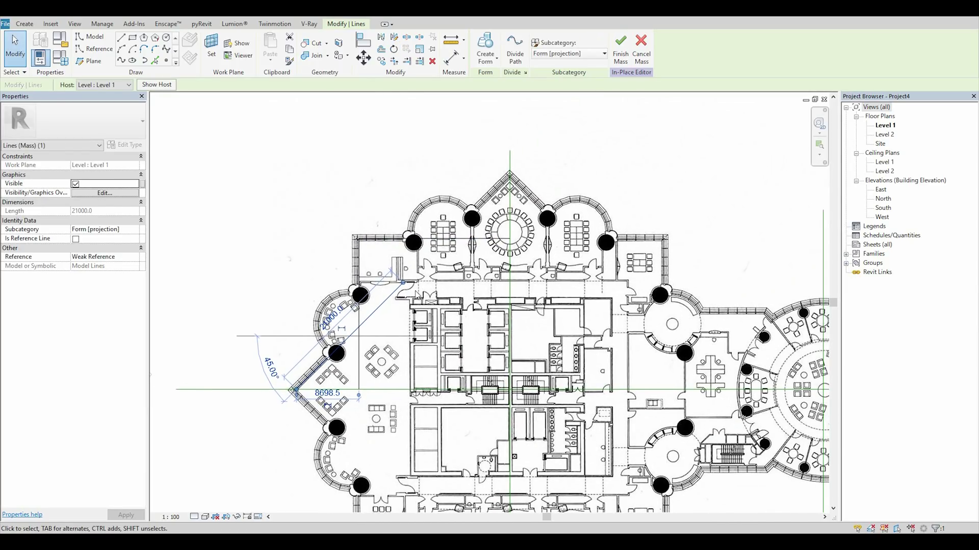
pyautogui.press('Escape')
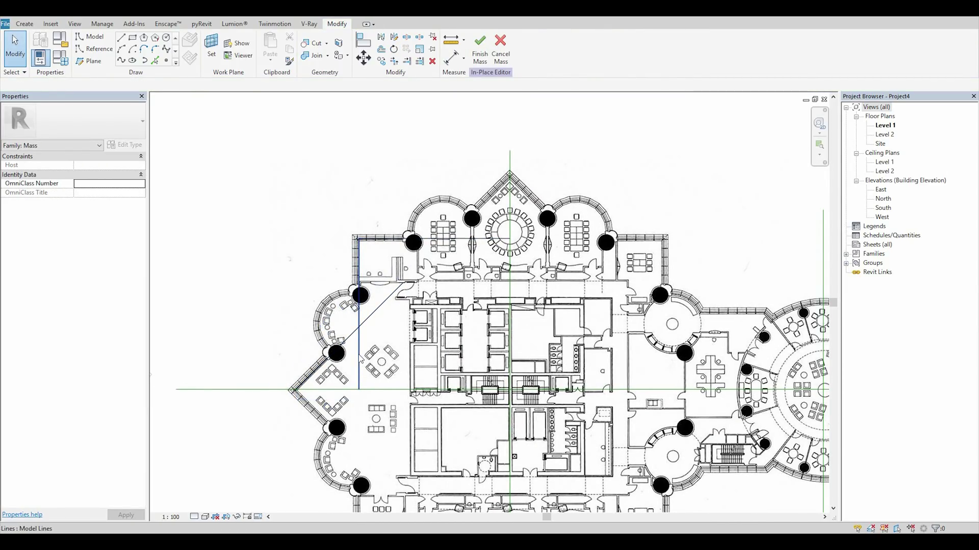
# - Rotate a copy of the vertical model line 45° clockwise about the tower's reference line intersection, towards the north apex
pyautogui.click(359, 359)
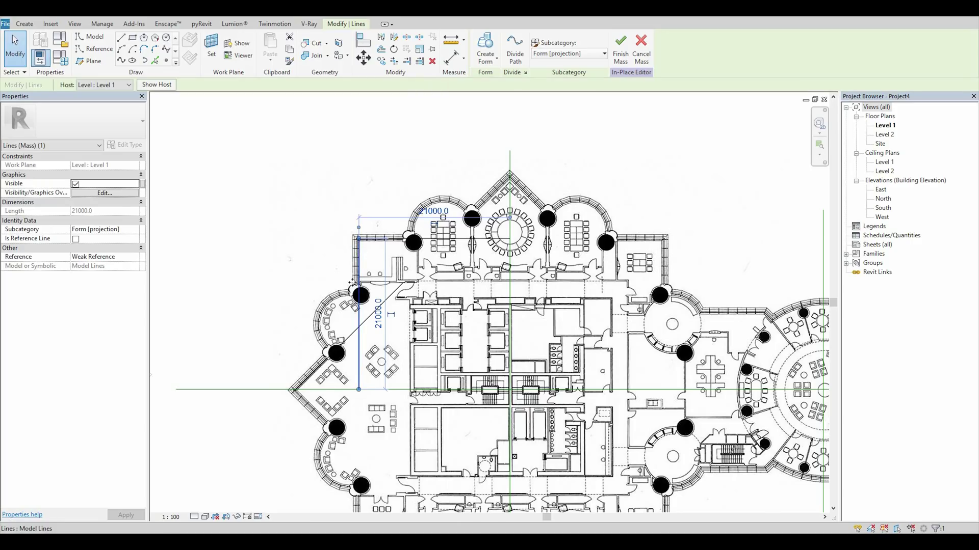
pyautogui.click(394, 49)
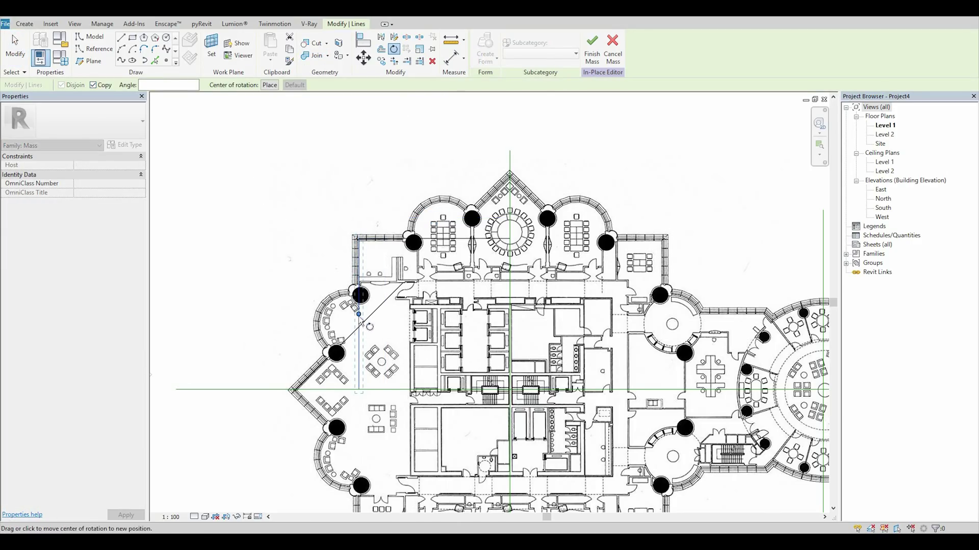
pyautogui.click(510, 390)
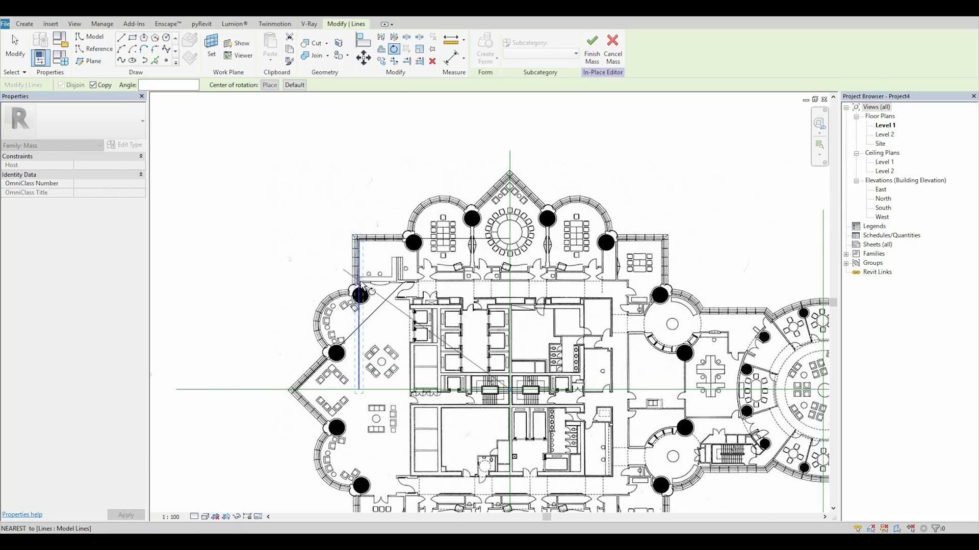
pyautogui.click(360, 240)
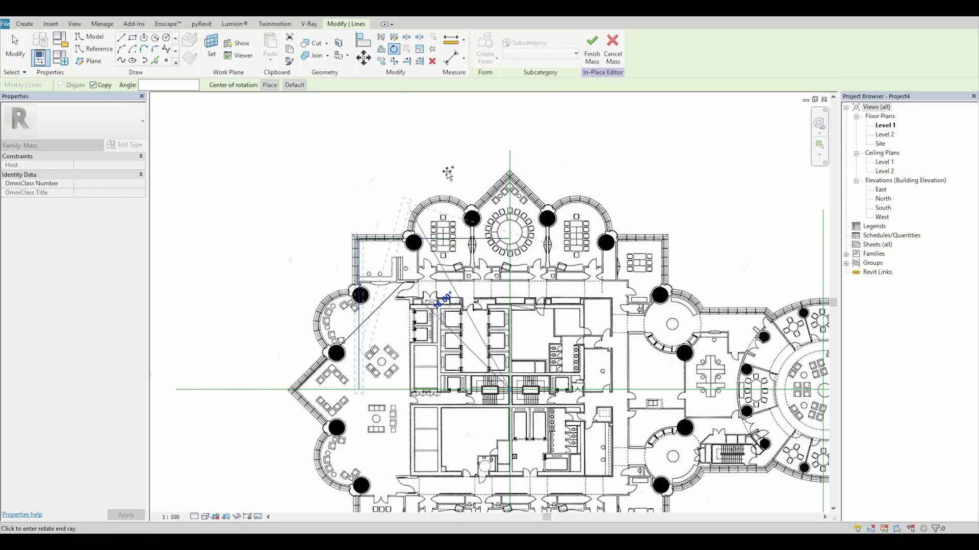
pyautogui.click(511, 156)
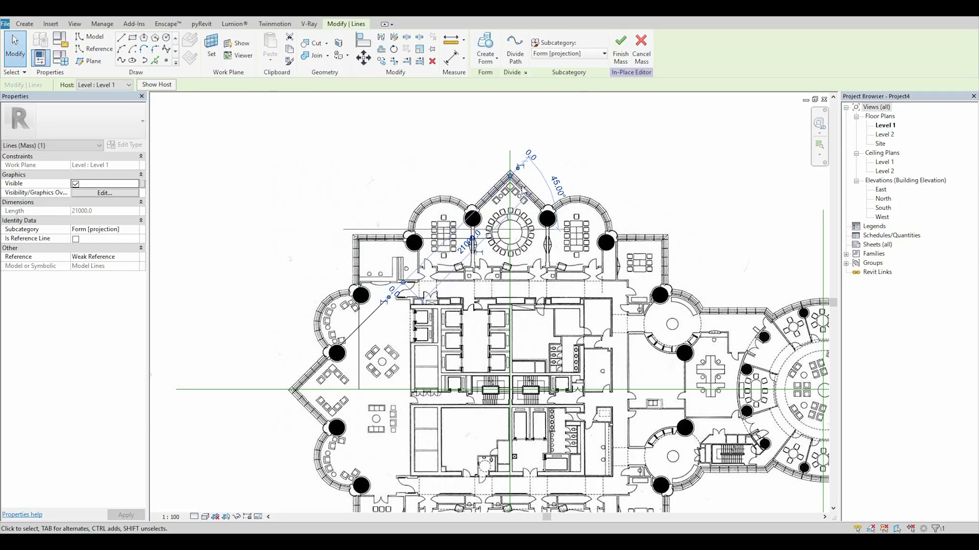
pyautogui.press('Escape')
# - Draw a 6000 mm radius circle centred where the diagonal crosses the vertical model line, over the northwest curved bay
pyautogui.scroll(3, 463, 250)
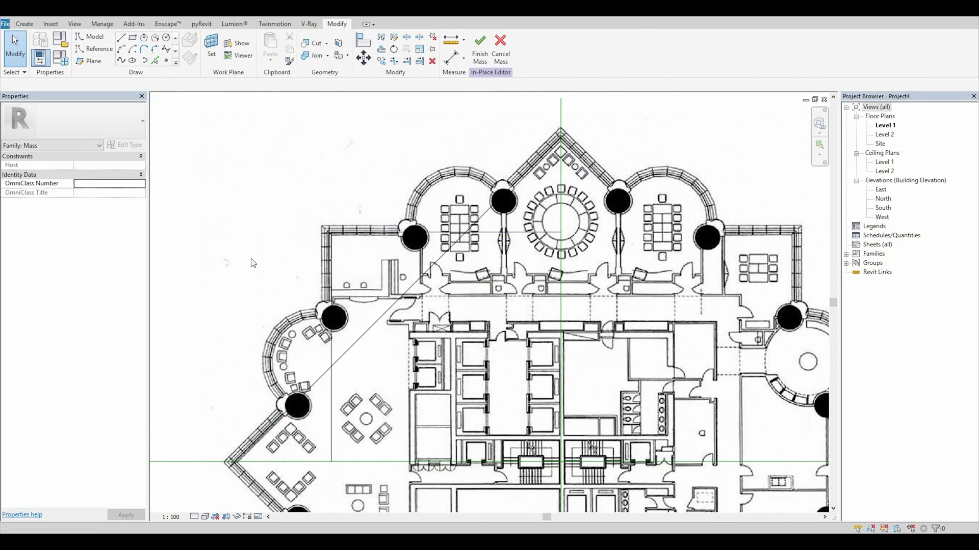
pyautogui.moveTo(241, 262); pyautogui.dragTo(370, 226, button='middle')
pyautogui.scroll(3, 420, 318)
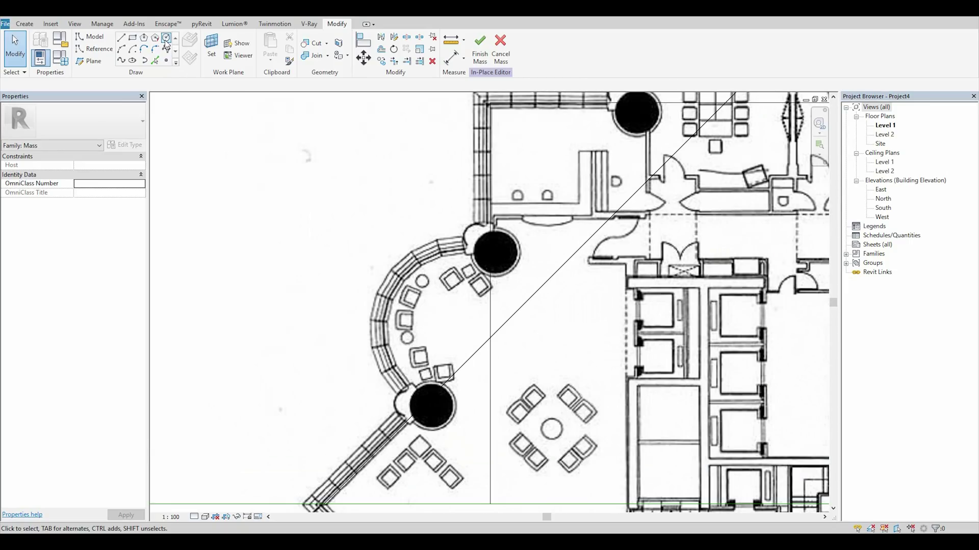
pyautogui.click(166, 40)
pyautogui.click(488, 337)
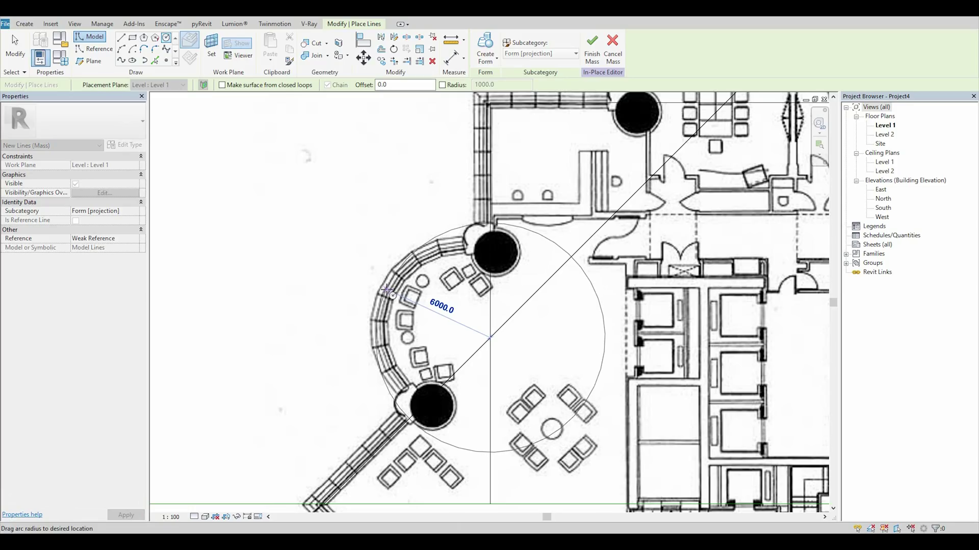
pyautogui.click(386, 289)
# - Draw a 6000 mm radius circle centred where the diagonal crosses the horizontal model line, over the curved bay west of the north apex
pyautogui.scroll(-6, 492, 185)
pyautogui.moveTo(581, 120); pyautogui.dragTo(476, 240, button='middle')
pyautogui.scroll(6, 475, 244)
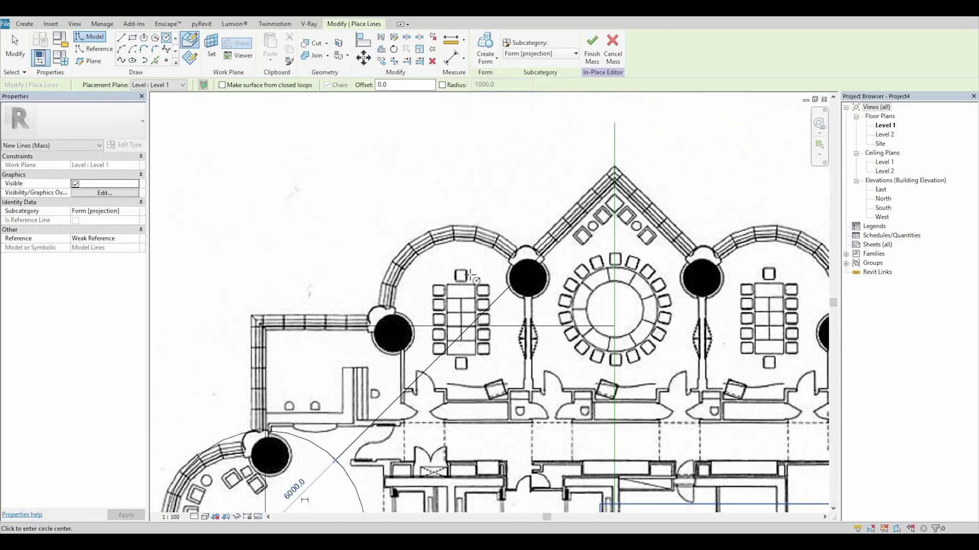
pyautogui.click(468, 326)
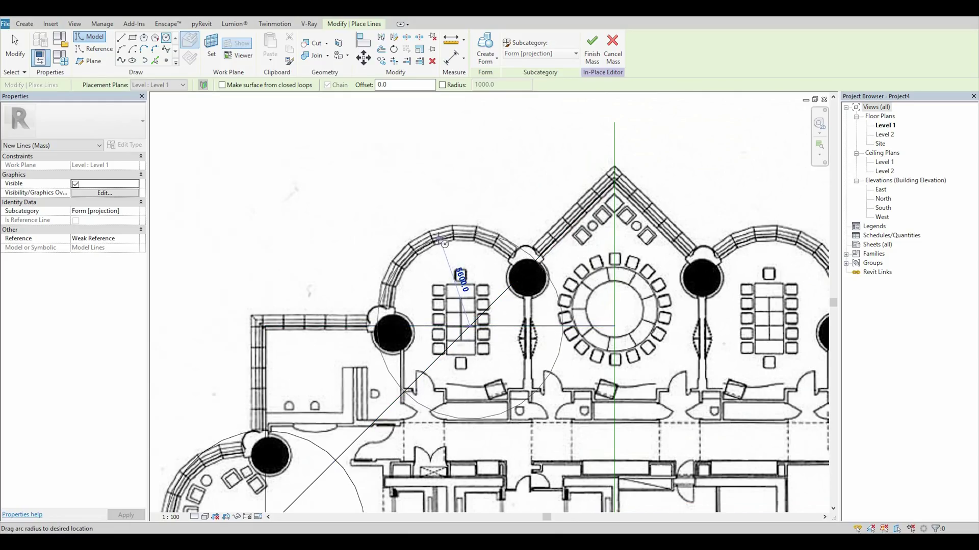
pyautogui.click(438, 233)
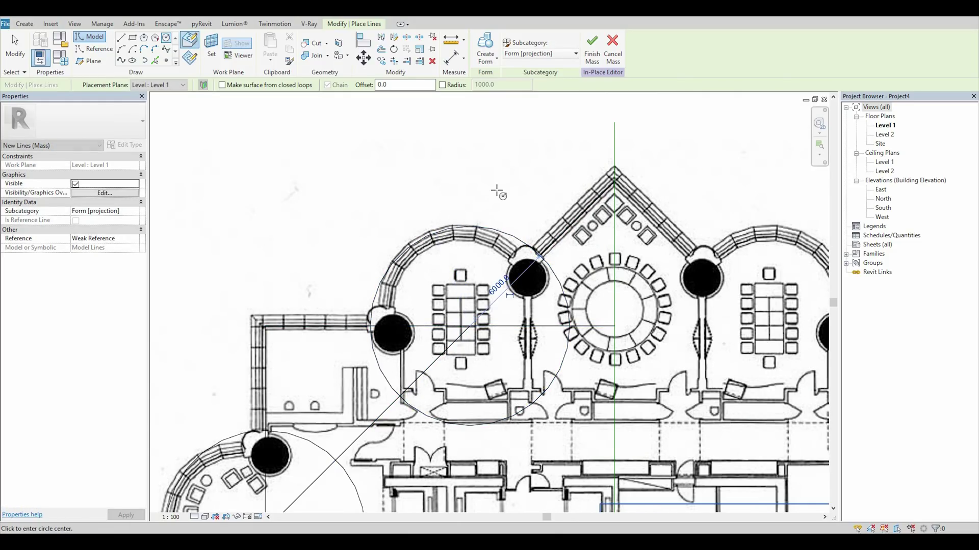
pyautogui.press('Escape')
pyautogui.press('Escape')
# - Split both 6000 mm radius circles on their inner sides, away from the curved bays
pyautogui.click(521, 410)
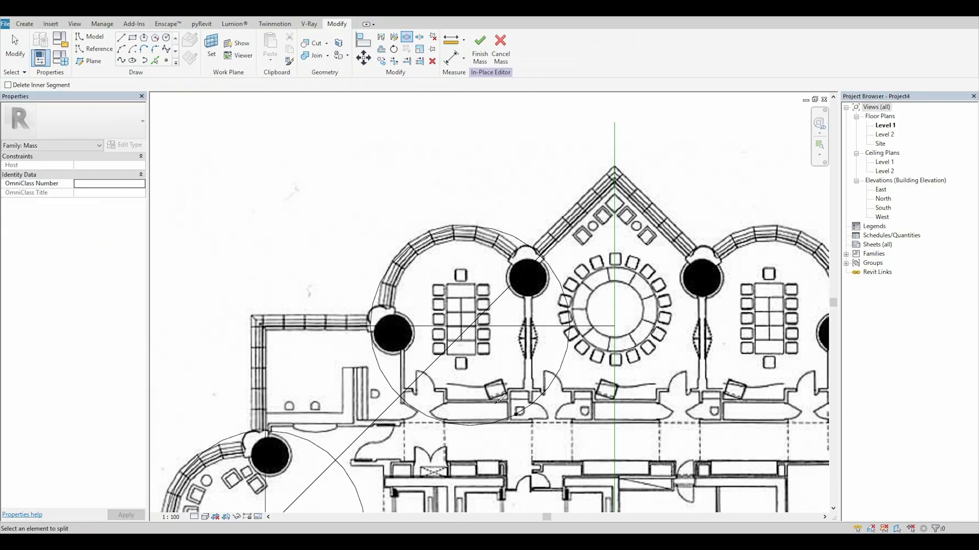
pyautogui.moveTo(520, 411); pyautogui.dragTo(571, 208, button='middle')
pyautogui.click(409, 365)
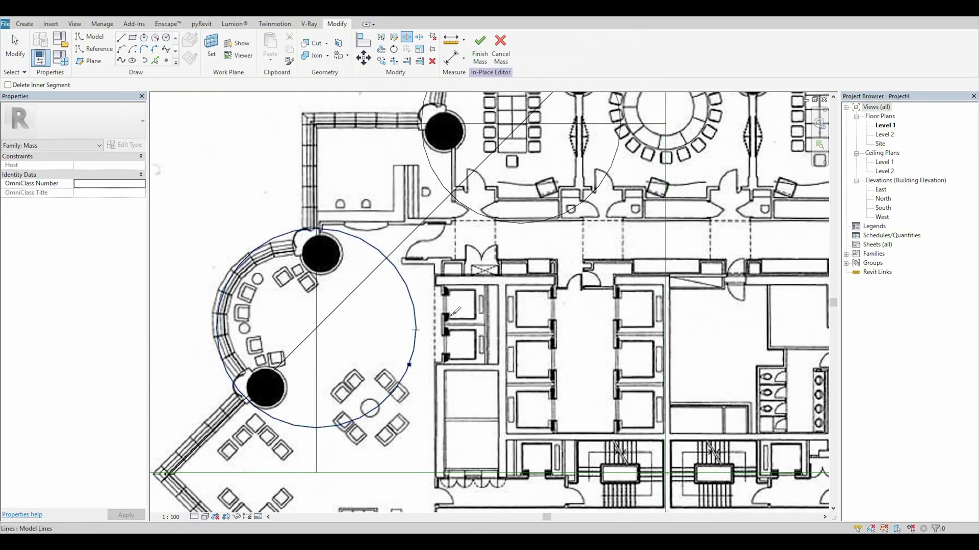
pyautogui.moveTo(557, 105); pyautogui.dragTo(531, 173, button='middle')
pyautogui.moveTo(523, 291); pyautogui.dragTo(728, 217, button='middle')
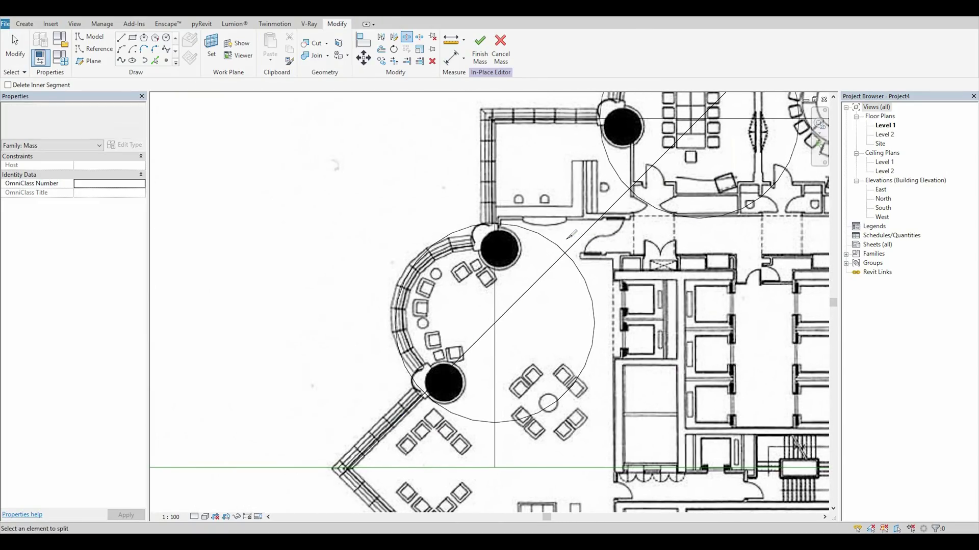
pyautogui.press('Escape')
# - Trim the west bay's circle to corners with the west apex diagonal and the vertical model line, keeping the outer arc
pyautogui.press('t')
pyautogui.press('r')
pyautogui.click(415, 402)
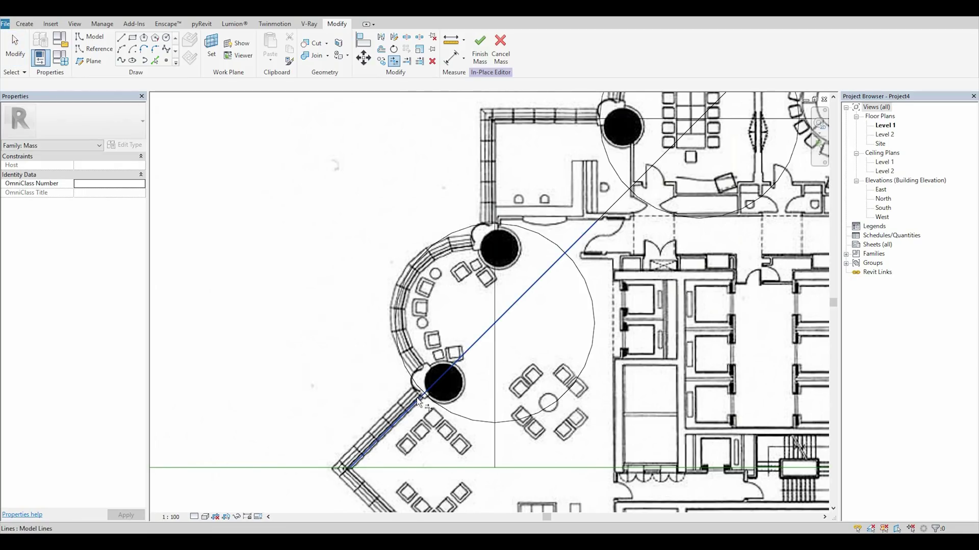
pyautogui.click(414, 381)
pyautogui.click(484, 224)
pyautogui.click(493, 229)
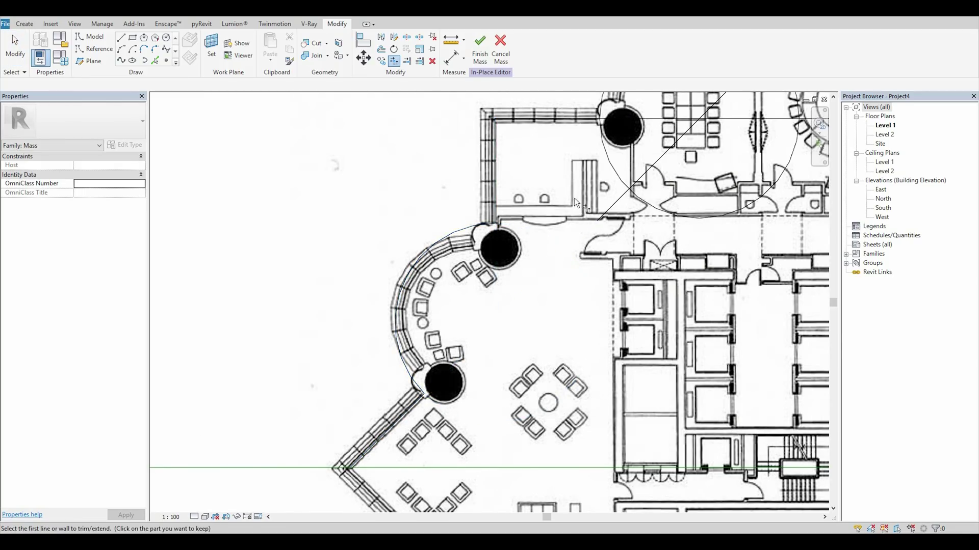
# - Trim the north bay's circle to corners with the horizontal model line and the north apex diagonal, keeping the outer arc
pyautogui.moveTo(574, 198); pyautogui.dragTo(458, 266, button='middle')
pyautogui.click(452, 216)
pyautogui.click(469, 187)
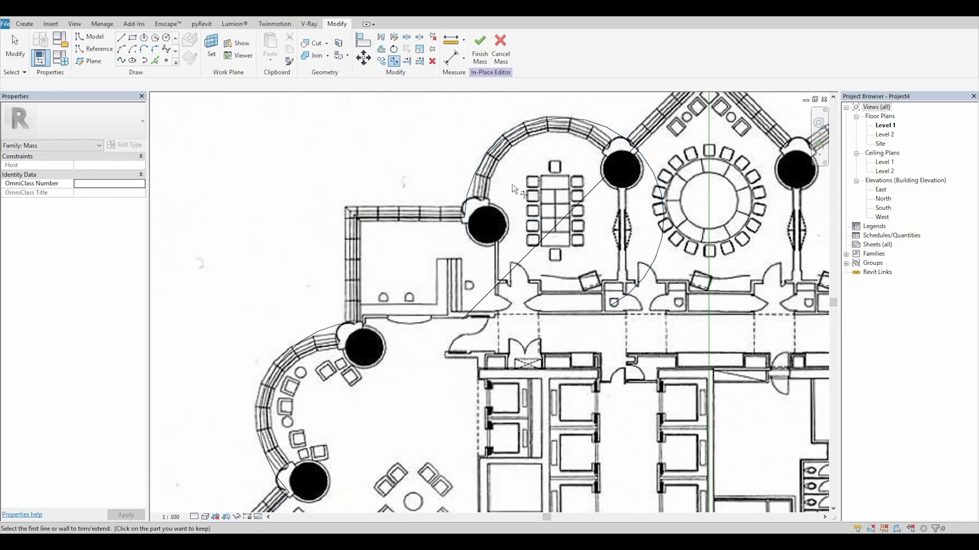
pyautogui.moveTo(595, 125); pyautogui.dragTo(506, 197, button='middle')
pyautogui.click(511, 197)
pyautogui.click(558, 207)
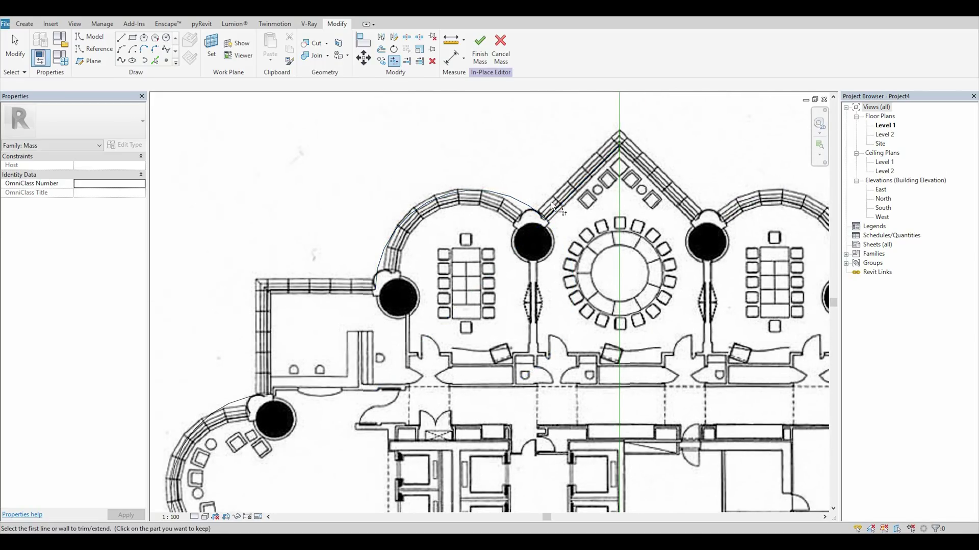
pyautogui.scroll(-4, 550, 203)
pyautogui.press('Escape')
# - Rotate a copy of the northwest outline chain 90° counterclockwise about the tower's reference line intersection to form the southwest quarter
pyautogui.scroll(3, 680, 272)
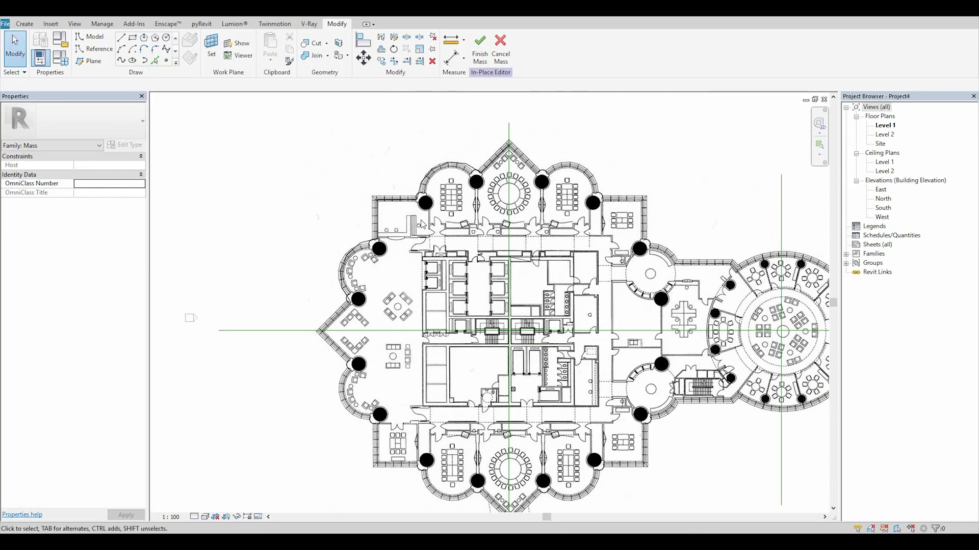
pyautogui.press('Tab')
pyautogui.click(408, 204)
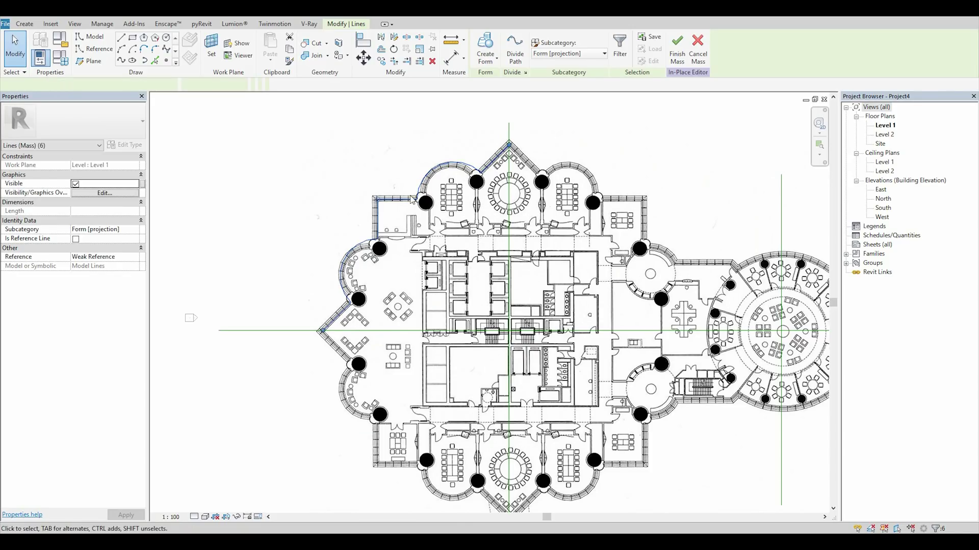
pyautogui.moveTo(382, 410); pyautogui.dragTo(328, 357, button='middle')
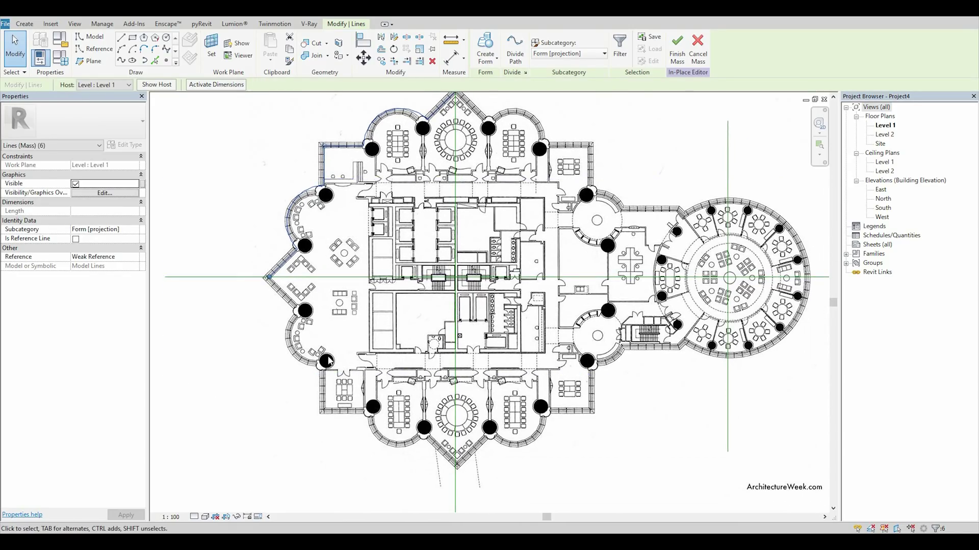
pyautogui.moveTo(490, 156); pyautogui.dragTo(504, 165, button='middle')
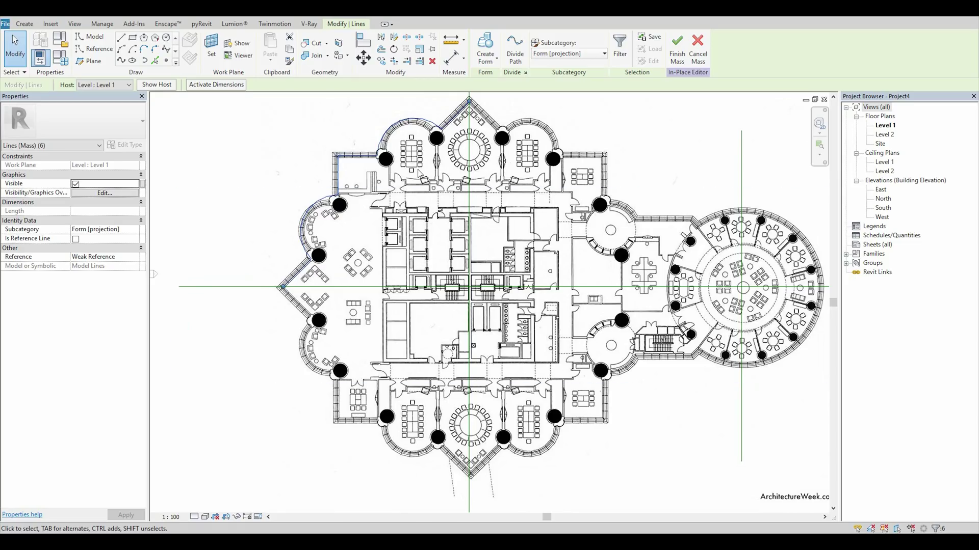
pyautogui.click(394, 49)
pyautogui.click(93, 85)
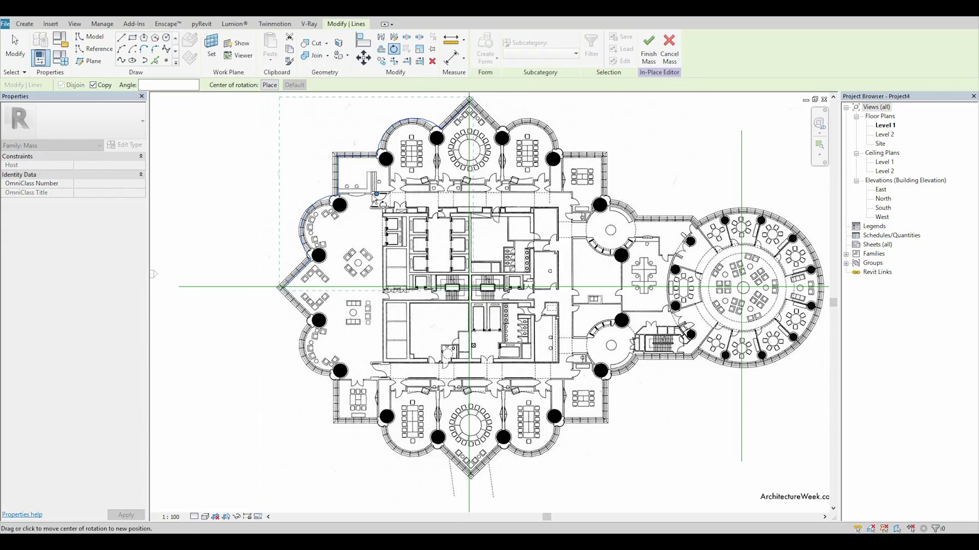
pyautogui.click(469, 287)
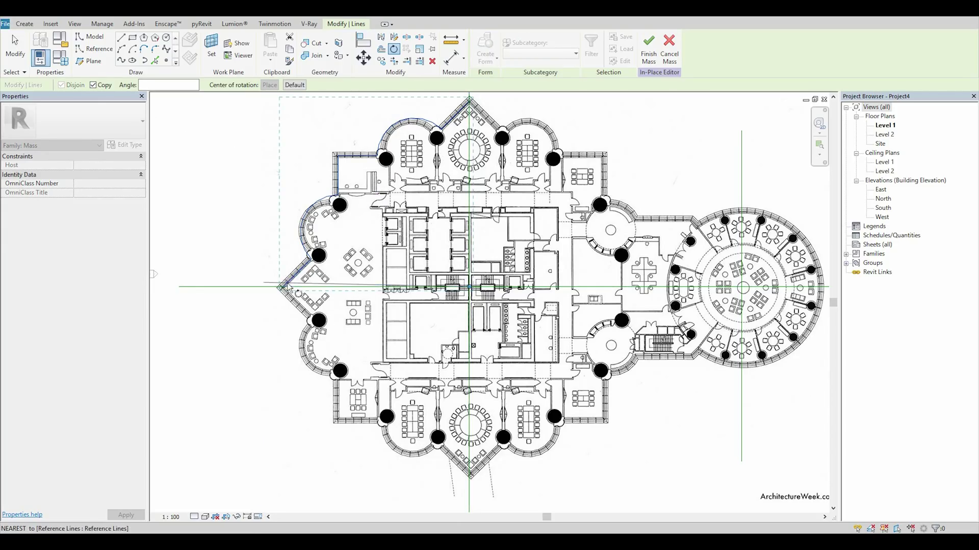
pyautogui.click(280, 288)
pyautogui.click(468, 441)
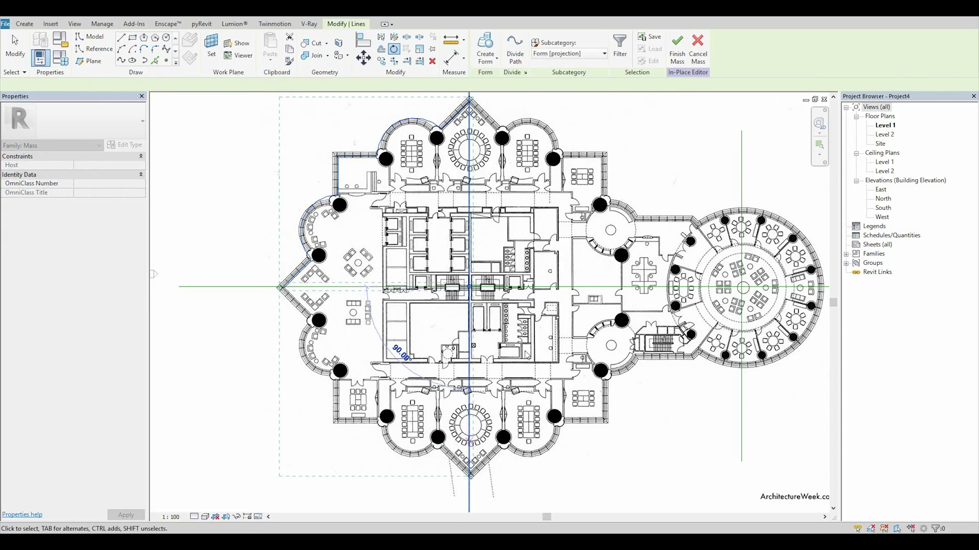
pyautogui.click(394, 50)
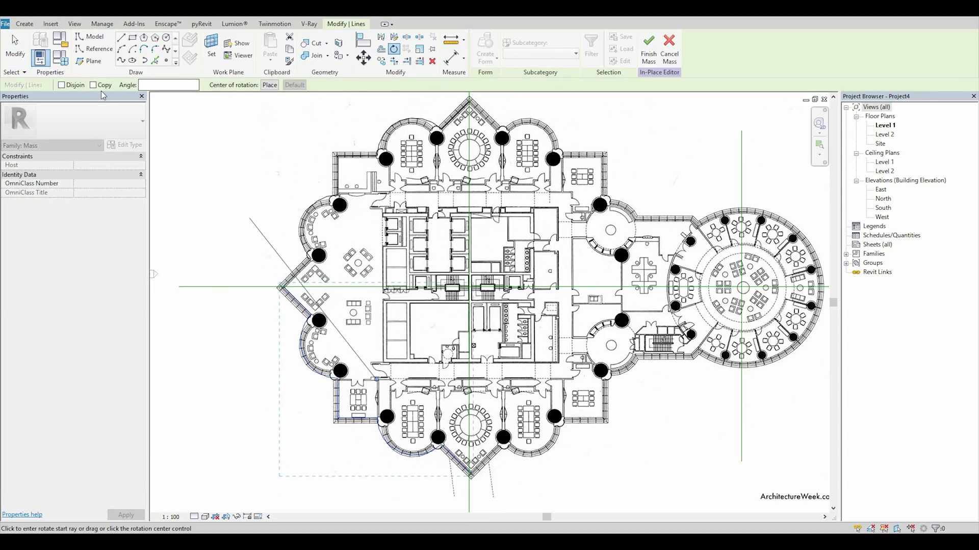
pyautogui.moveTo(377, 378); pyautogui.dragTo(468, 287)
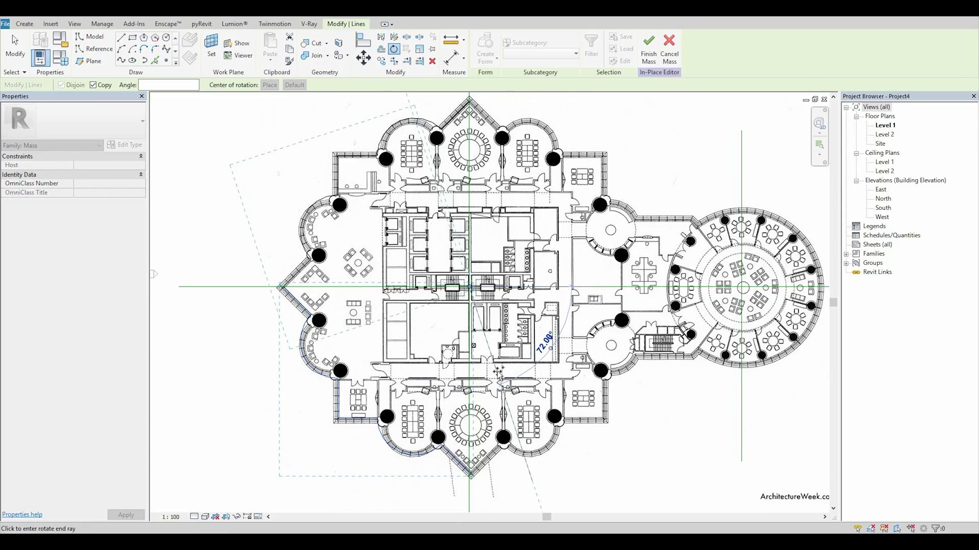
pyautogui.press('Escape')
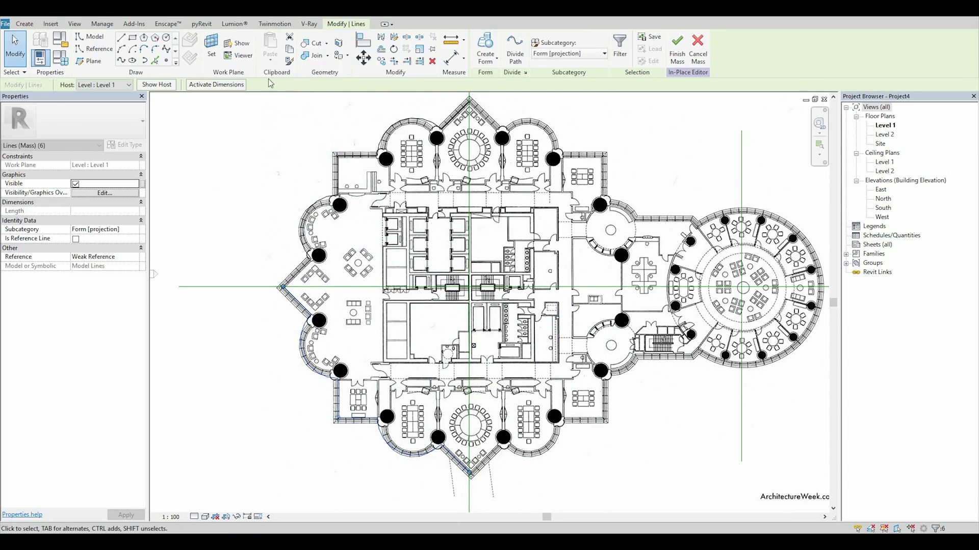
# - Rotate a copy of the southwest outline chain 90° counterclockwise about the tower's reference line intersection to form the southeast quarter
pyautogui.click(393, 49)
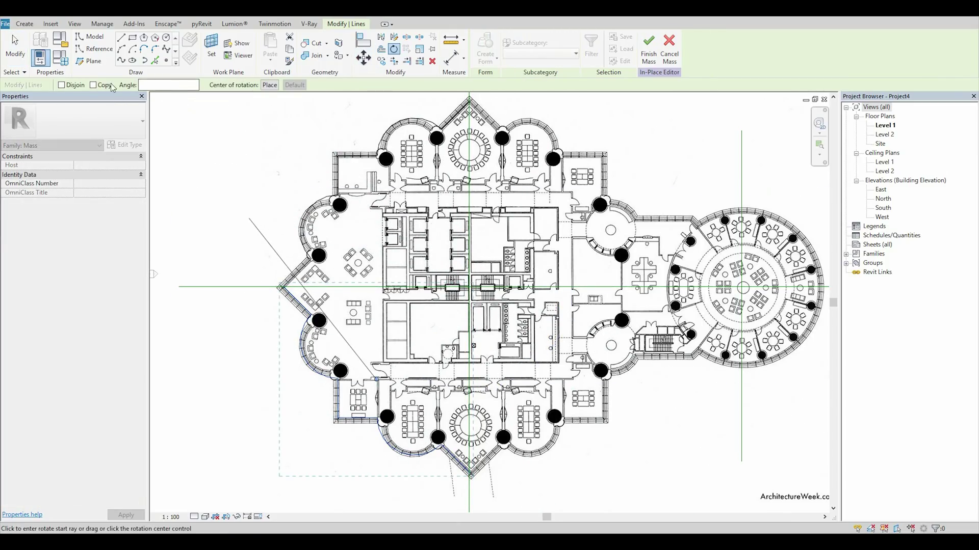
pyautogui.click(111, 86)
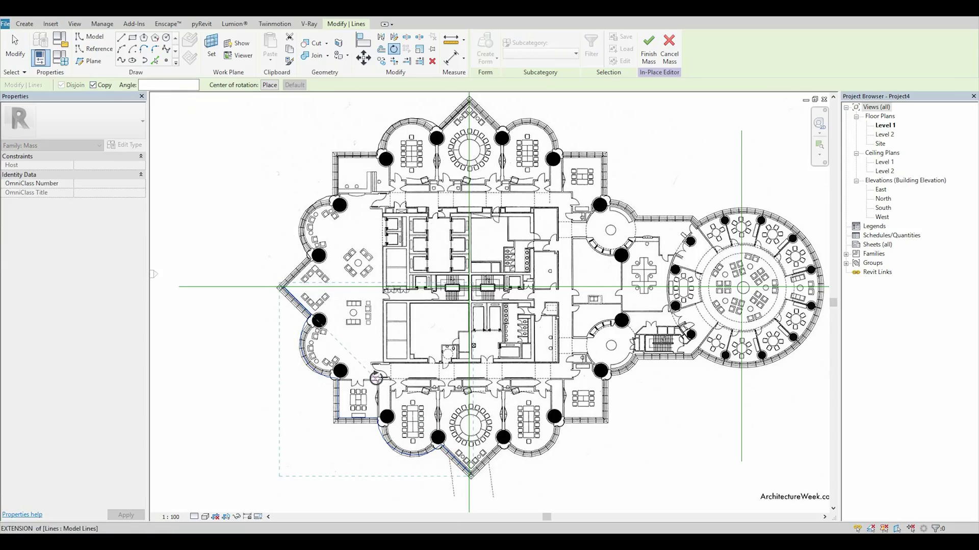
pyautogui.moveTo(376, 379); pyautogui.dragTo(469, 287)
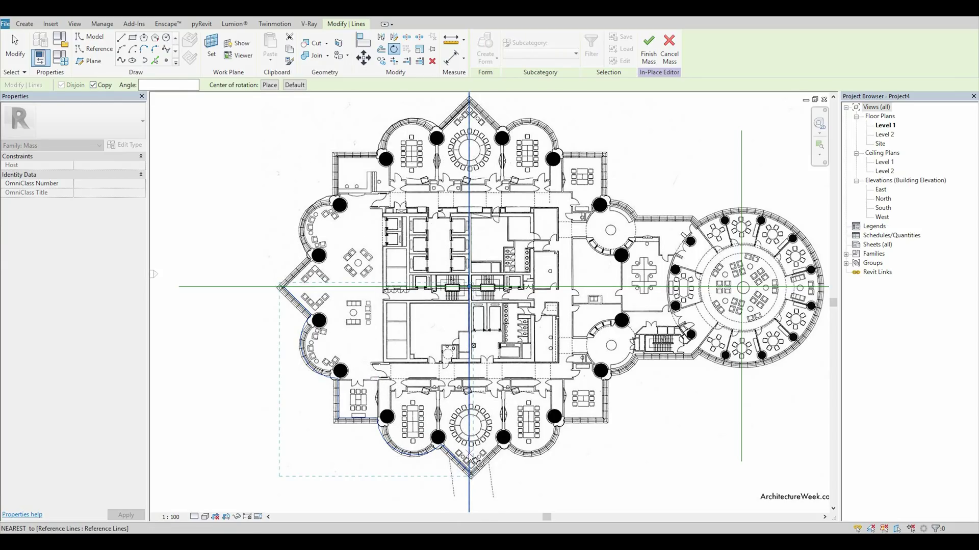
pyautogui.click(471, 458)
pyautogui.click(596, 287)
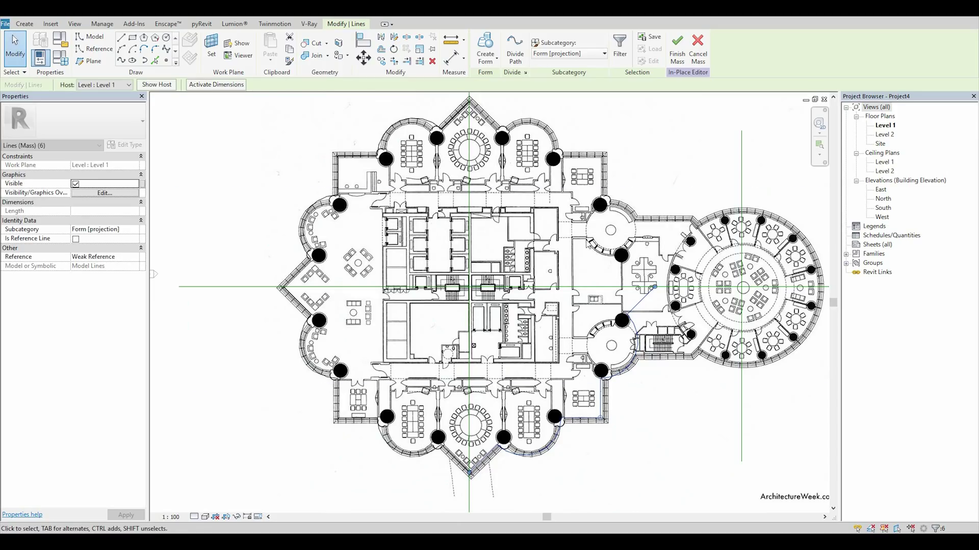
# - Rotate a copy of the southeast outline chain 90° counterclockwise about the tower's reference line intersection to form the northeast quarter
pyautogui.click(395, 49)
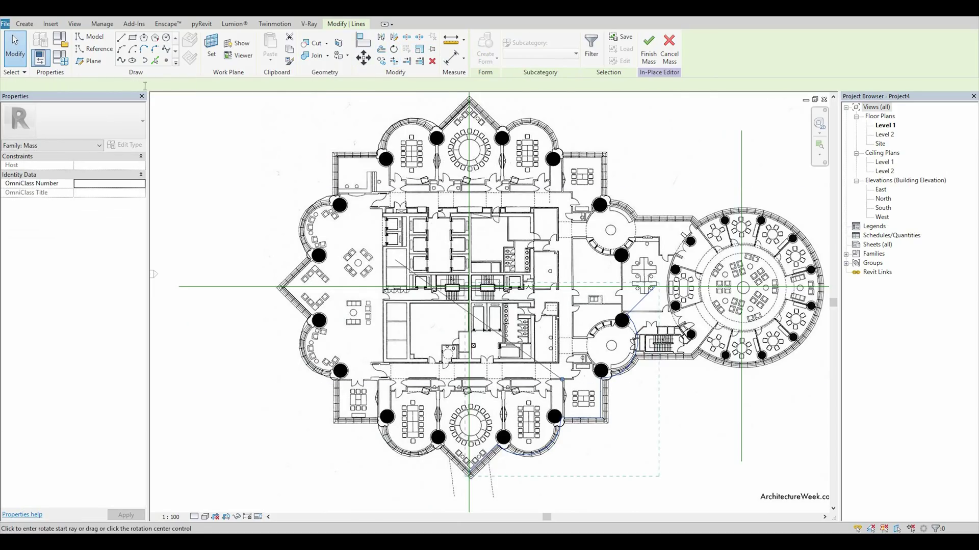
pyautogui.moveTo(561, 380); pyautogui.dragTo(469, 287)
pyautogui.click(579, 283)
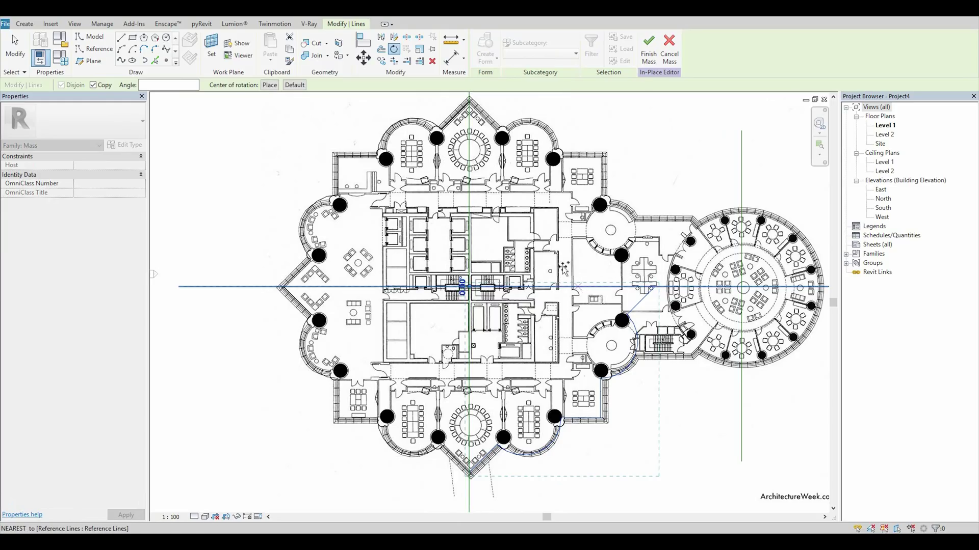
pyautogui.click(470, 188)
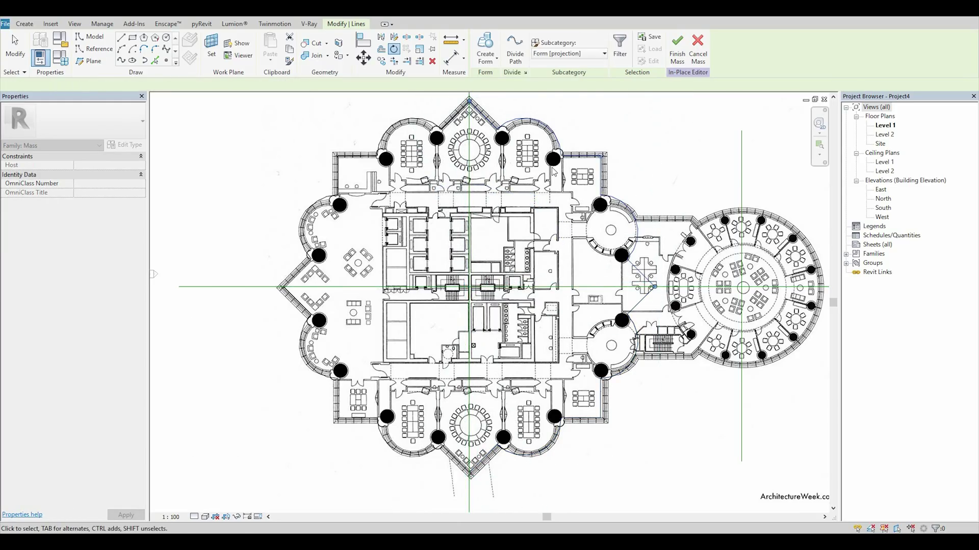
pyautogui.press('Escape')
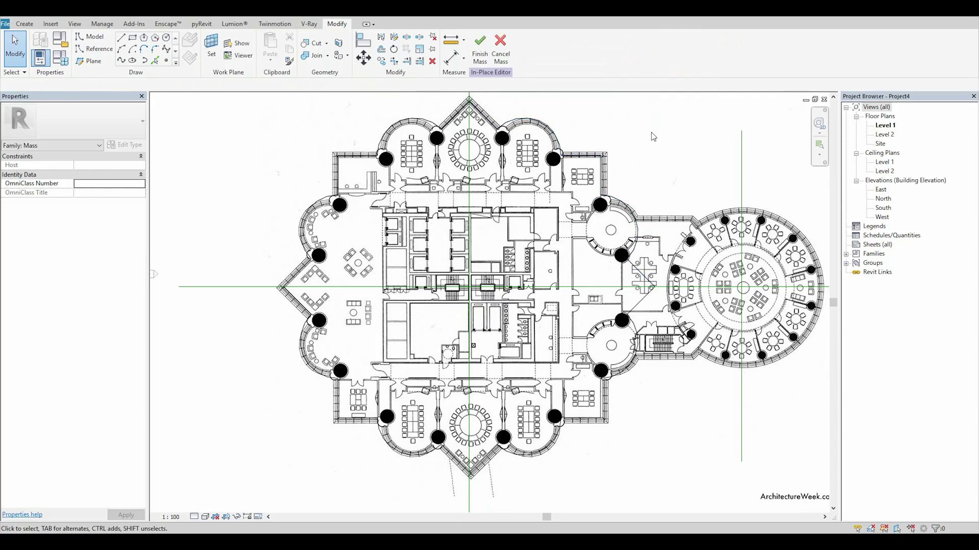
# - Check the outline's junction at the north apex and create a form from all of the tower's outline lines
pyautogui.moveTo(663, 137); pyautogui.dragTo(604, 211, button='middle')
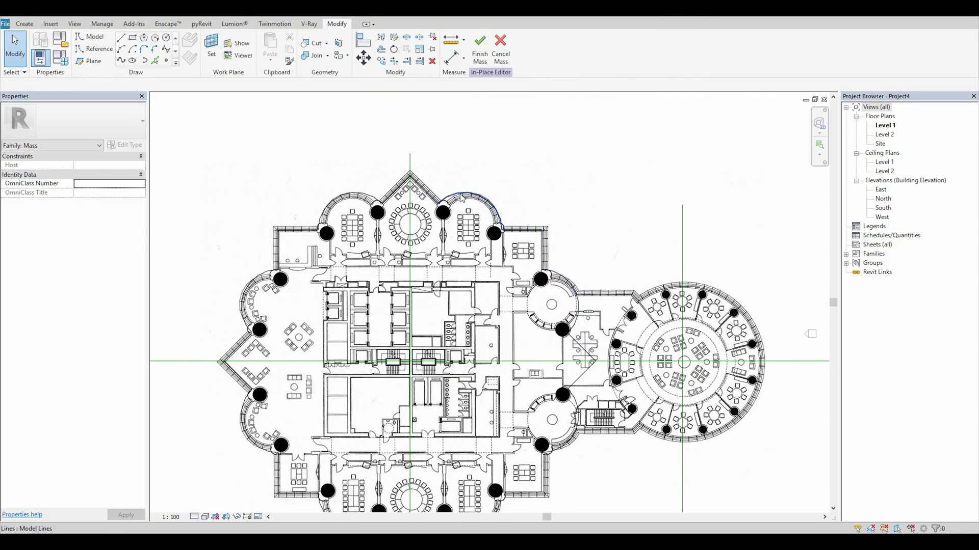
pyautogui.scroll(6, 398, 228)
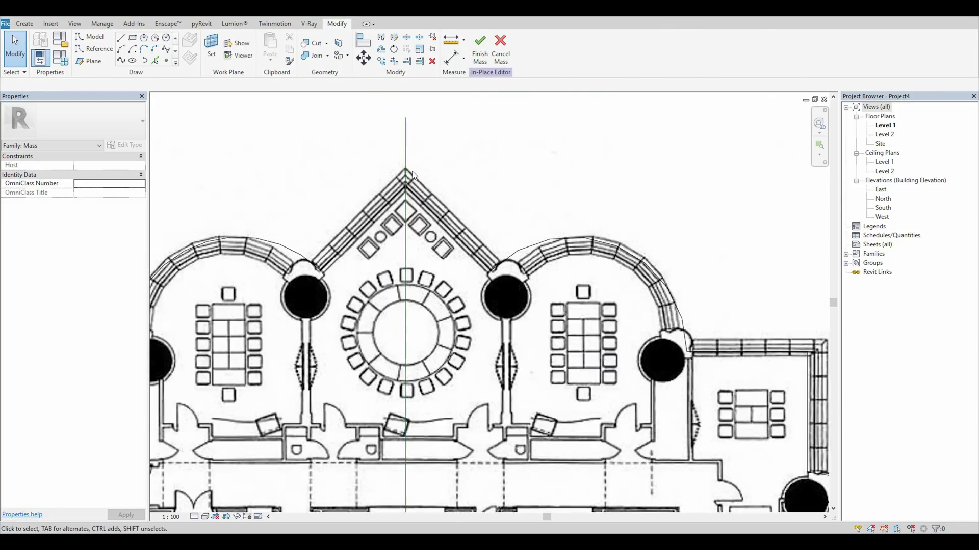
pyautogui.scroll(3, 394, 223)
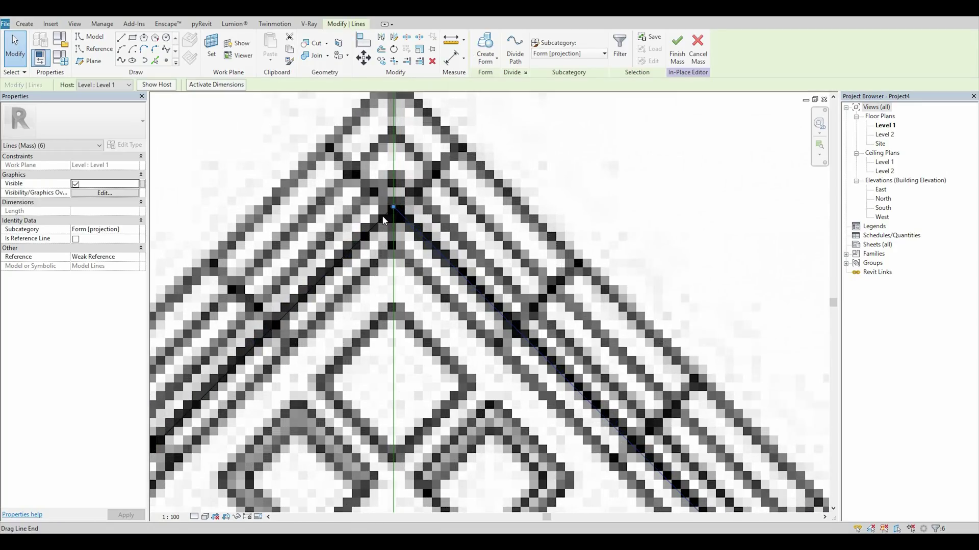
pyautogui.scroll(-5, 405, 207)
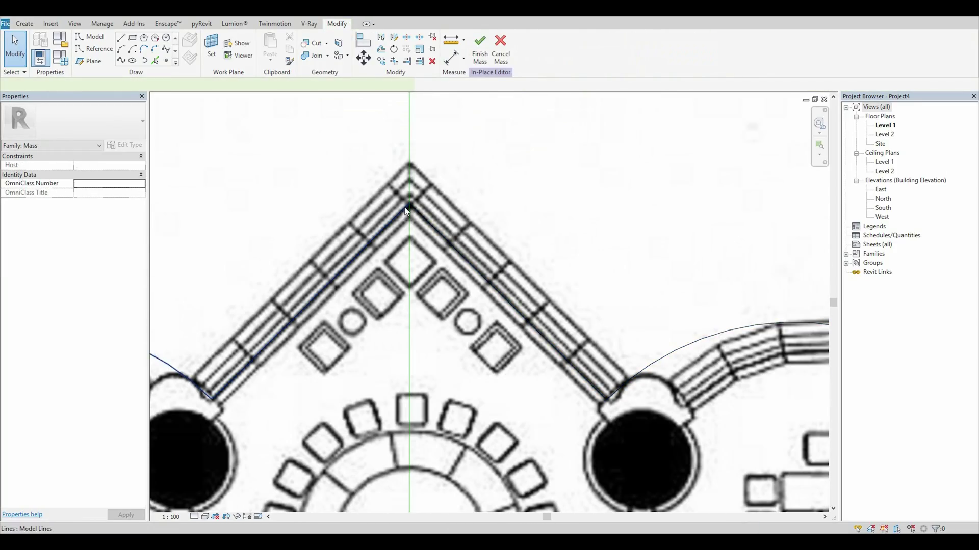
pyautogui.scroll(-5, 405, 212)
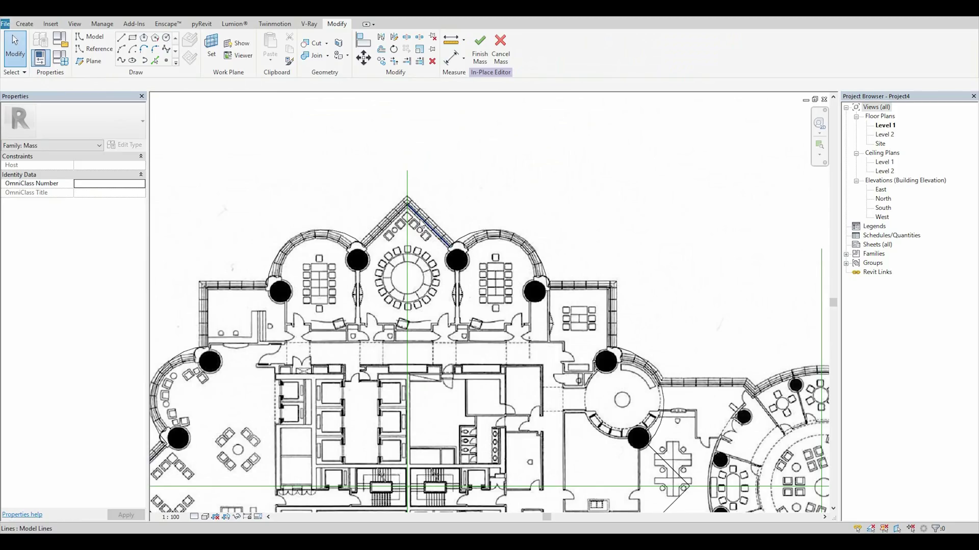
pyautogui.scroll(-5, 400, 178)
pyautogui.moveTo(321, 166); pyautogui.dragTo(473, 337)
pyautogui.click(486, 53)
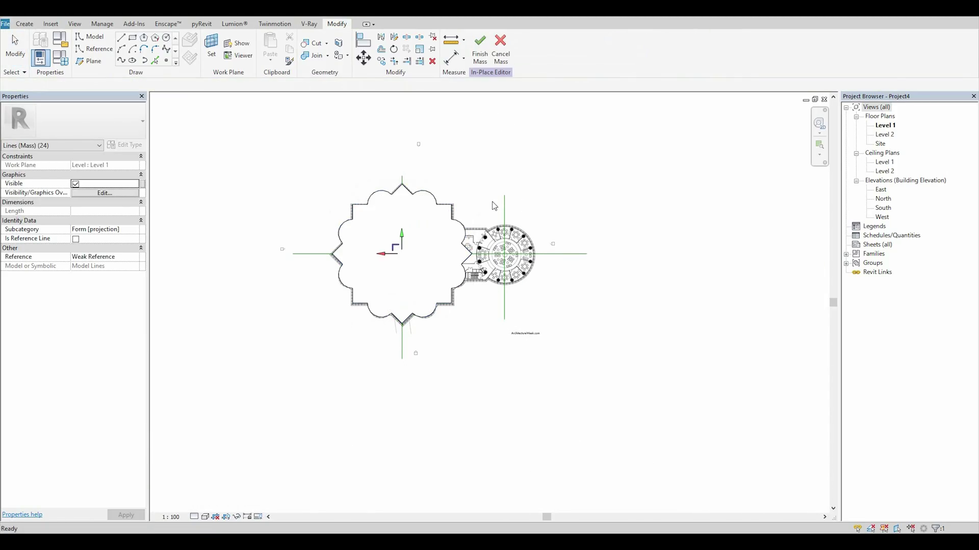
pyautogui.press('Escape')
pyautogui.scroll(5, 437, 199)
pyautogui.moveTo(385, 250); pyautogui.dragTo(427, 123, button='middle')
pyautogui.moveTo(536, 304); pyautogui.dragTo(345, 356, button='middle')
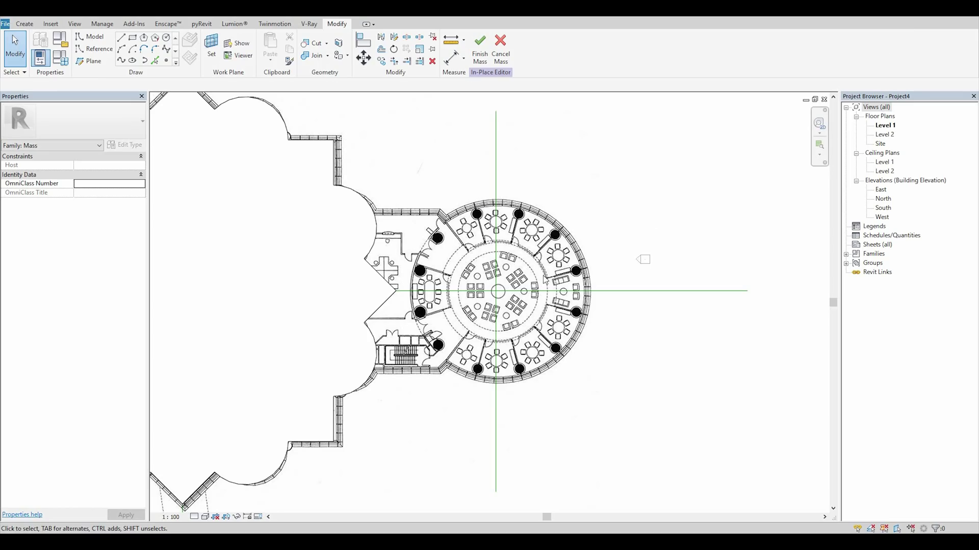
# - Draw the annex circle around its reference line intersection and straight and angled lines linking it to the tower along the north wall
pyautogui.scroll(3, 467, 273)
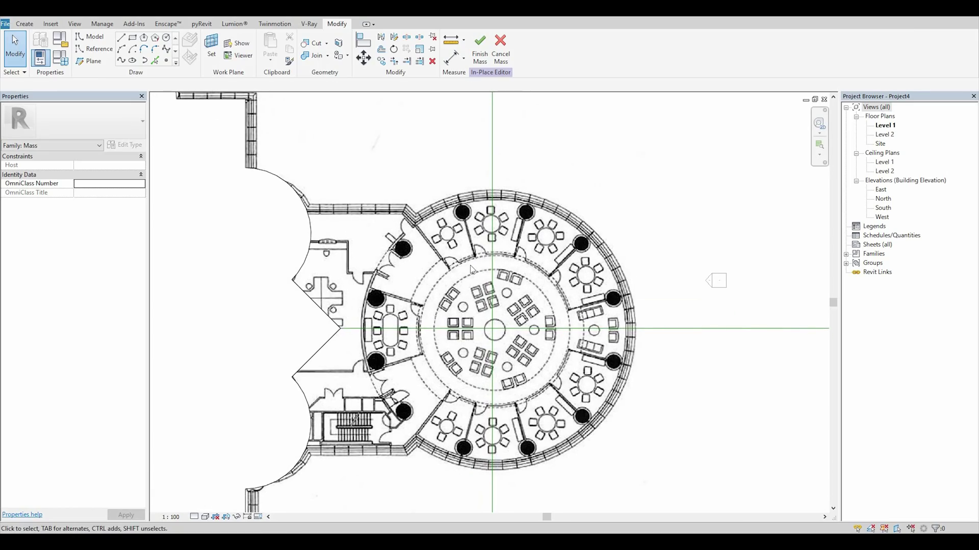
pyautogui.click(166, 37)
pyautogui.click(122, 37)
pyautogui.scroll(2, 365, 213)
pyautogui.click(261, 205)
pyautogui.click(427, 207)
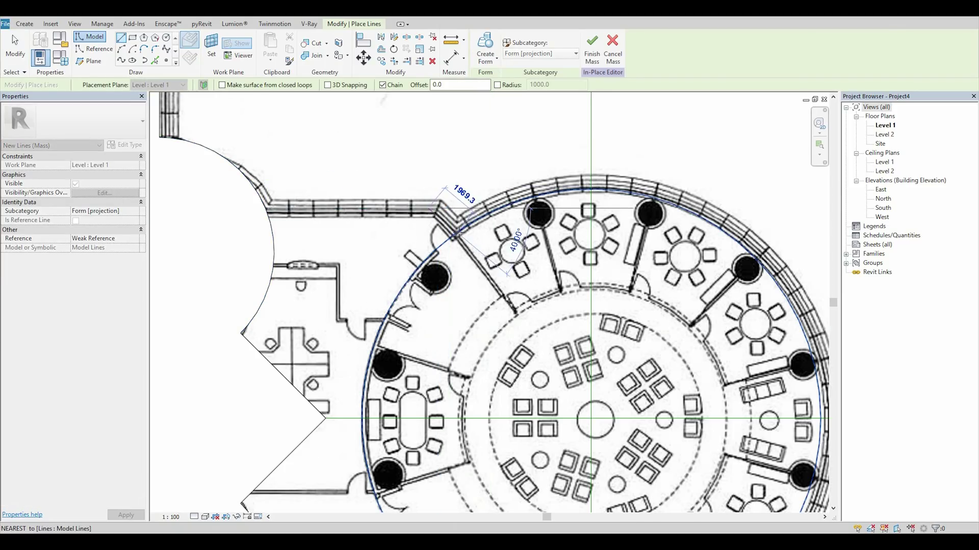
pyautogui.click(451, 231)
pyautogui.press('Escape')
pyautogui.press('Escape')
# - Mirror the north connecting lines across the horizontal reference line to form the south link
pyautogui.moveTo(441, 219); pyautogui.dragTo(419, 176)
pyautogui.scroll(-3, 422, 175)
pyautogui.click(381, 38)
pyautogui.click(387, 278)
pyautogui.scroll(3, 420, 365)
pyautogui.press('Escape')
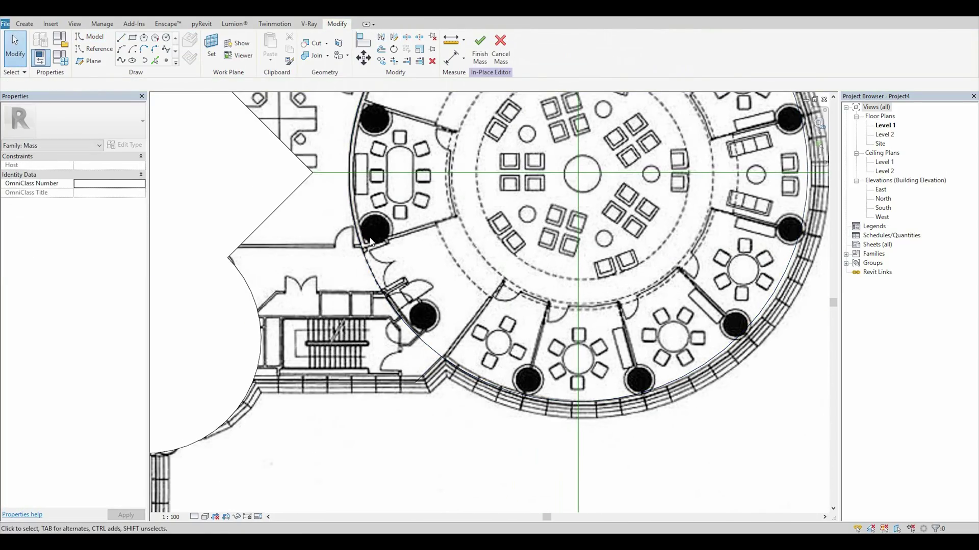
# - Trim the annex circle and the south link's angled line to a clean corner
pyautogui.click(394, 61)
pyautogui.click(438, 362)
pyautogui.click(469, 361)
pyautogui.scroll(-3, 463, 301)
# - Pick the tower's outline edges facing the annex as lines and trim them to the connecting walls to close the annex loop
pyautogui.click(155, 61)
pyautogui.click(380, 204)
pyautogui.click(386, 269)
pyautogui.click(386, 318)
pyautogui.click(379, 375)
pyautogui.click(394, 61)
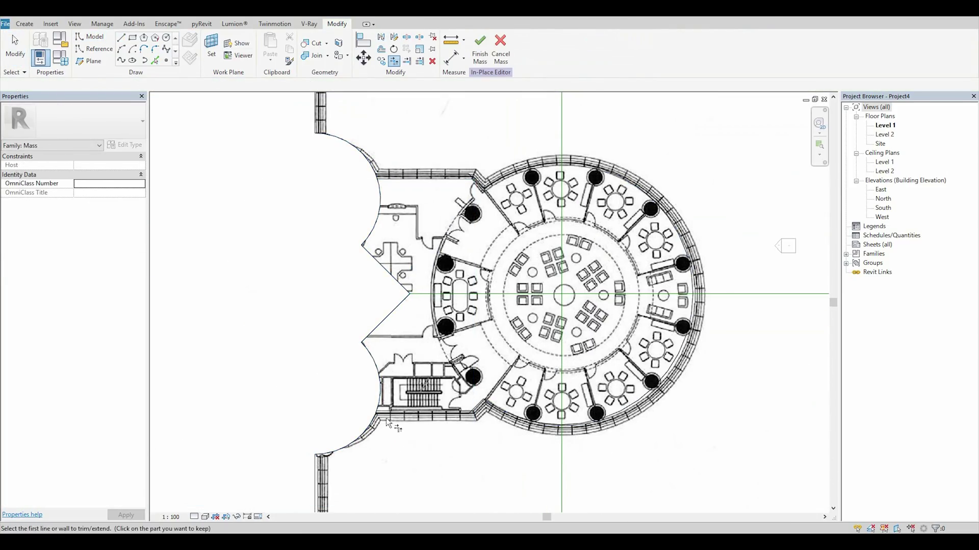
pyautogui.click(402, 413)
pyautogui.click(379, 394)
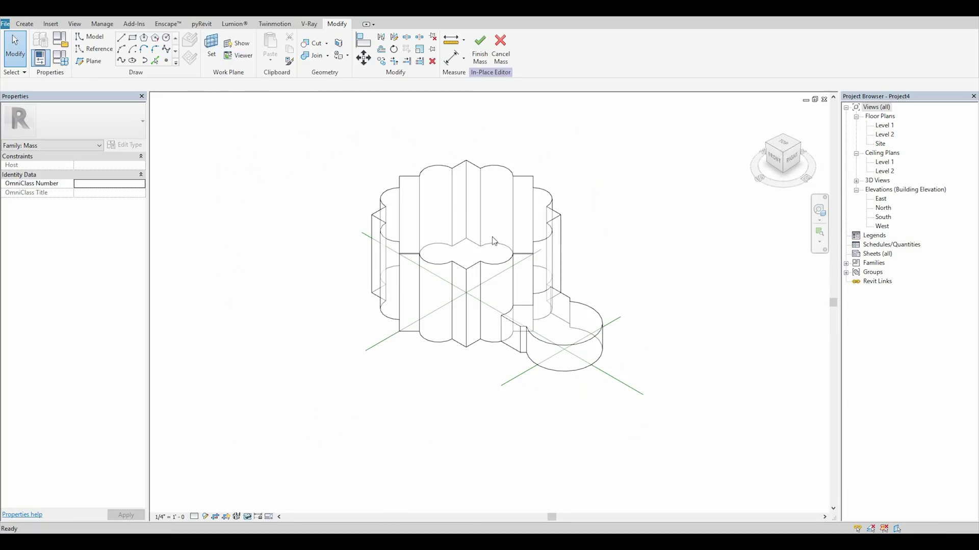
# - Check the tower and annex forms in 3D, open the East elevation and finish the in-place mass
pyautogui.keyDown('shift'); pyautogui.moveTo(572, 245); pyautogui.dragTo(496, 239, button='middle'); pyautogui.keyUp('shift')
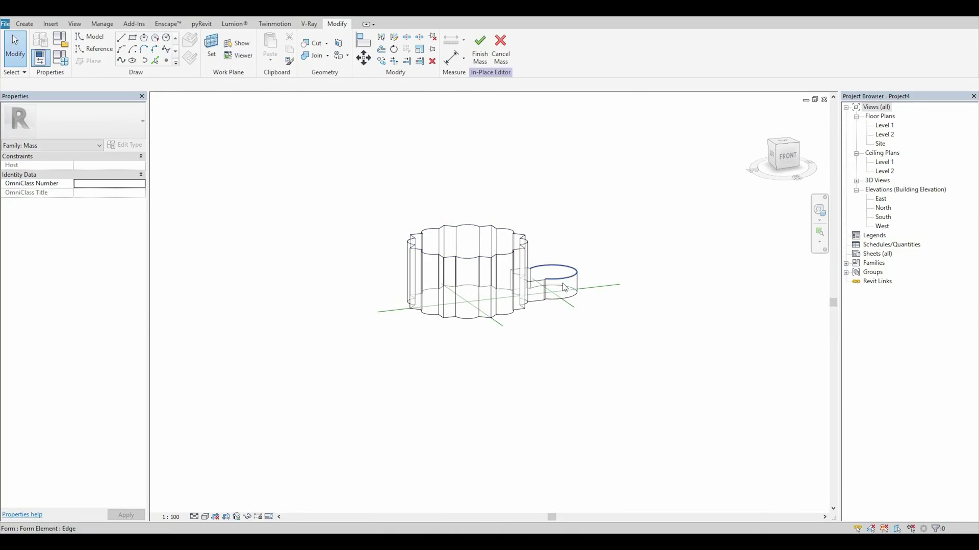
pyautogui.keyDown('shift'); pyautogui.moveTo(601, 246); pyautogui.dragTo(564, 248, button='middle'); pyautogui.keyUp('shift')
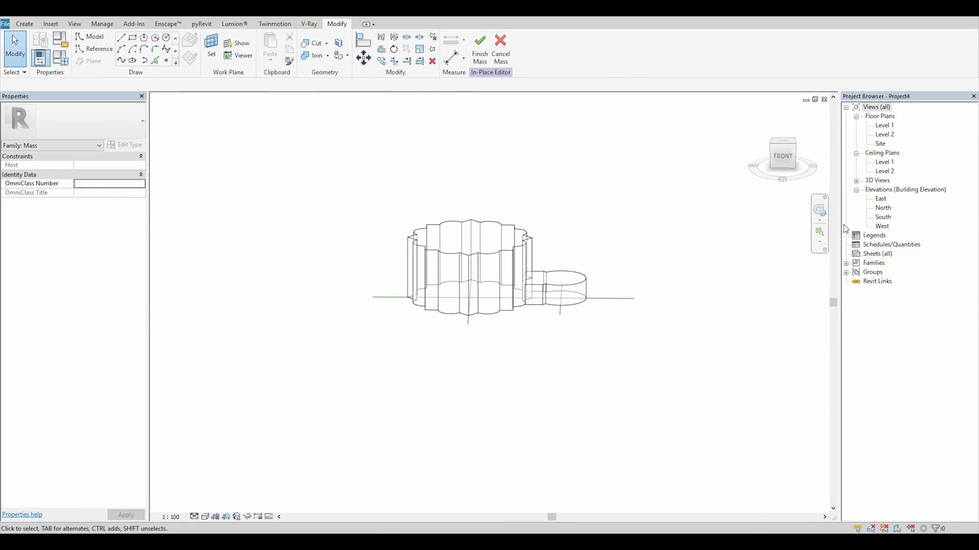
pyautogui.doubleClick(887, 200)
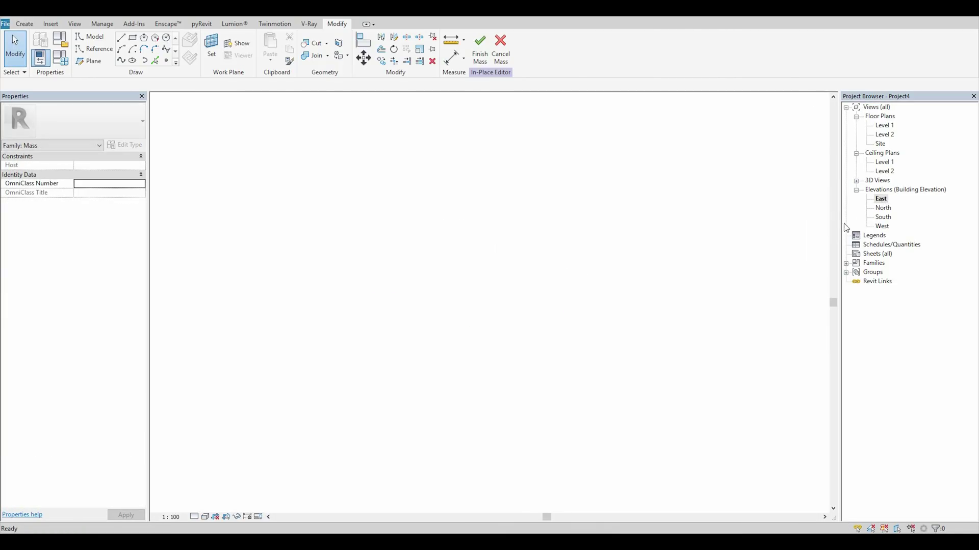
pyautogui.moveTo(587, 269); pyautogui.dragTo(496, 300, button='middle')
pyautogui.scroll(-1, 499, 301)
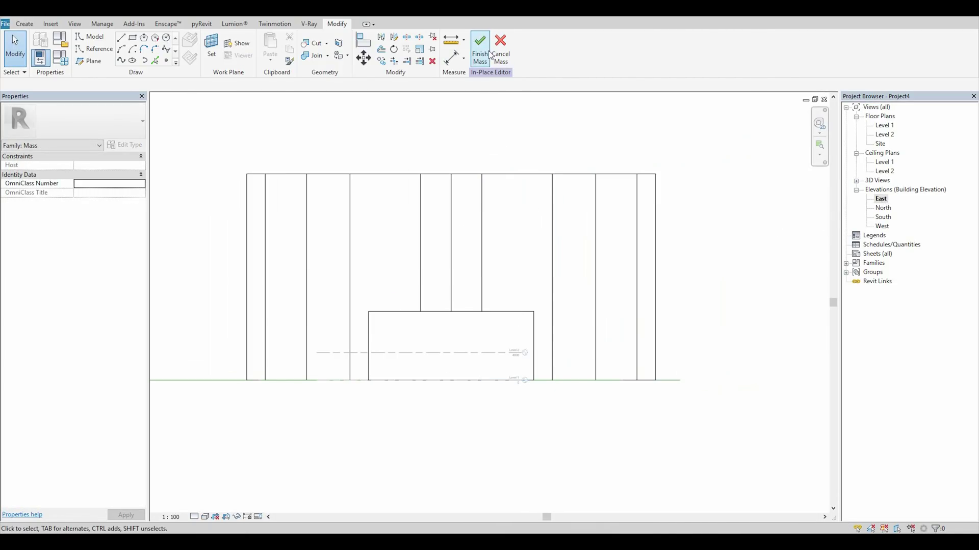
pyautogui.click(493, 356)
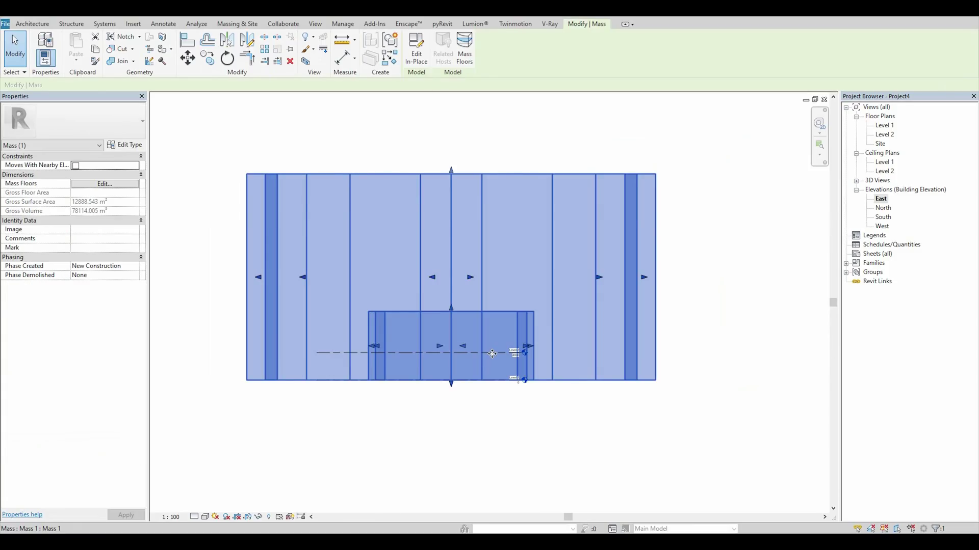
pyautogui.press('Escape')
# - Extend the Level 1 and Level 2 lines so their heads sit outside the mass in the East elevation
pyautogui.click(520, 355)
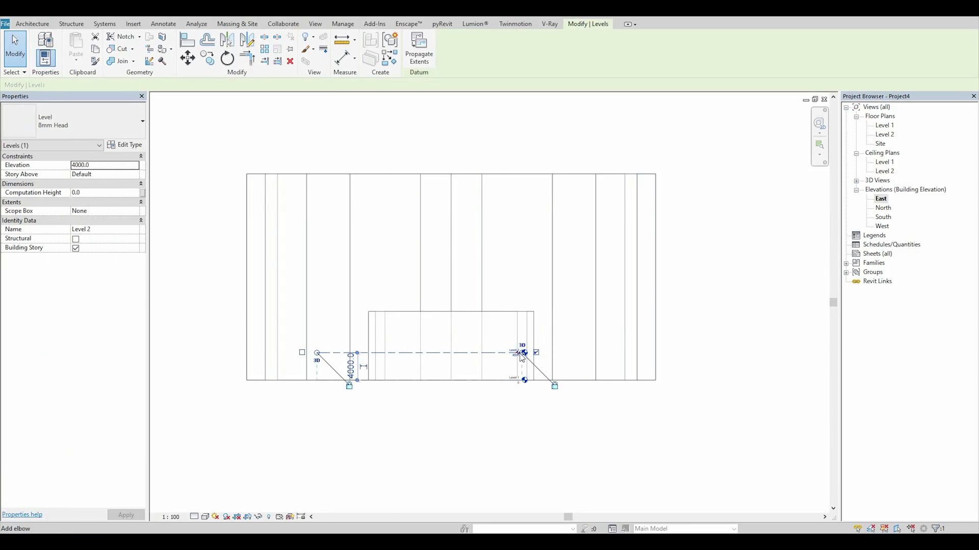
pyautogui.scroll(5, 551, 364)
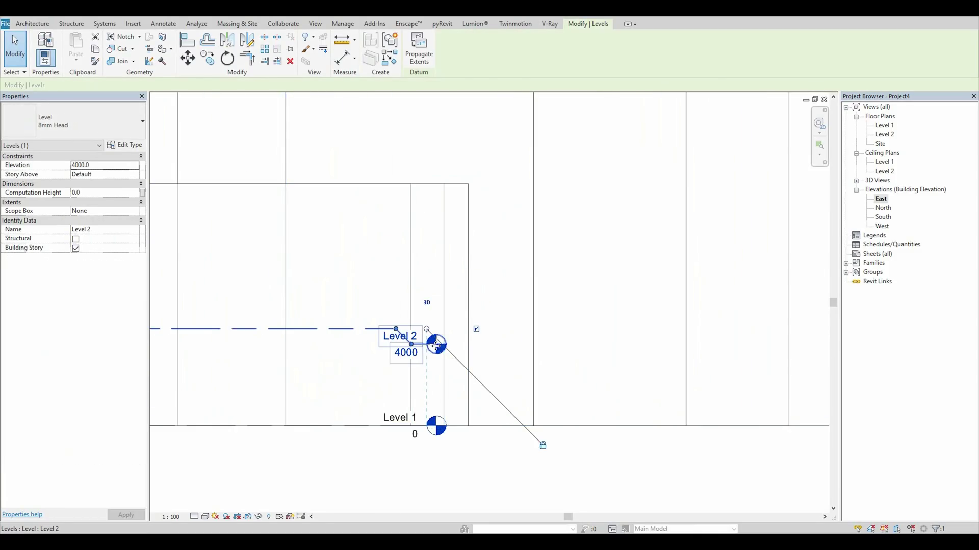
pyautogui.moveTo(426, 329); pyautogui.dragTo(732, 321)
pyautogui.scroll(-6, 453, 319)
pyautogui.scroll(-3, 448, 351)
pyautogui.scroll(5, 636, 304)
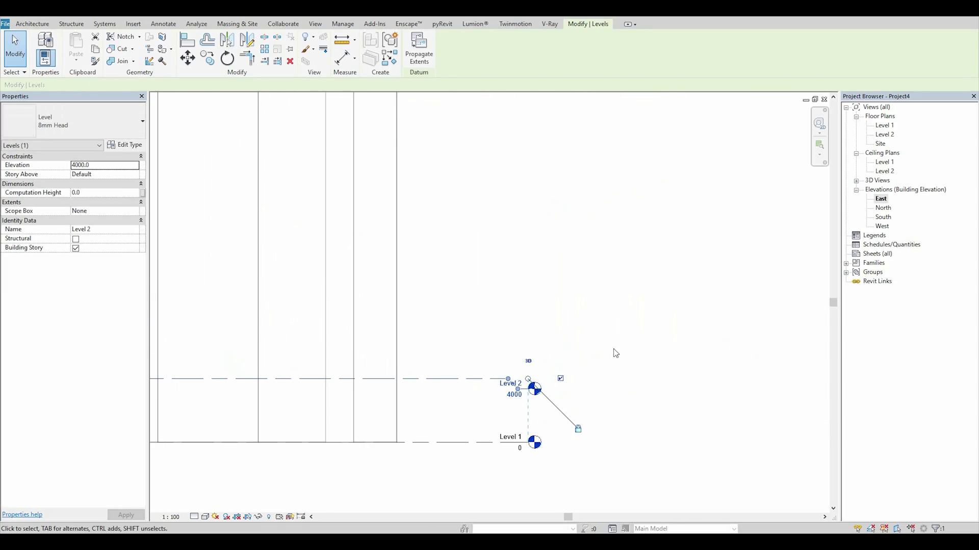
# - Remove the elbow from Level 2 by moving its head back in line with the level line
pyautogui.click(611, 363)
pyautogui.click(519, 389)
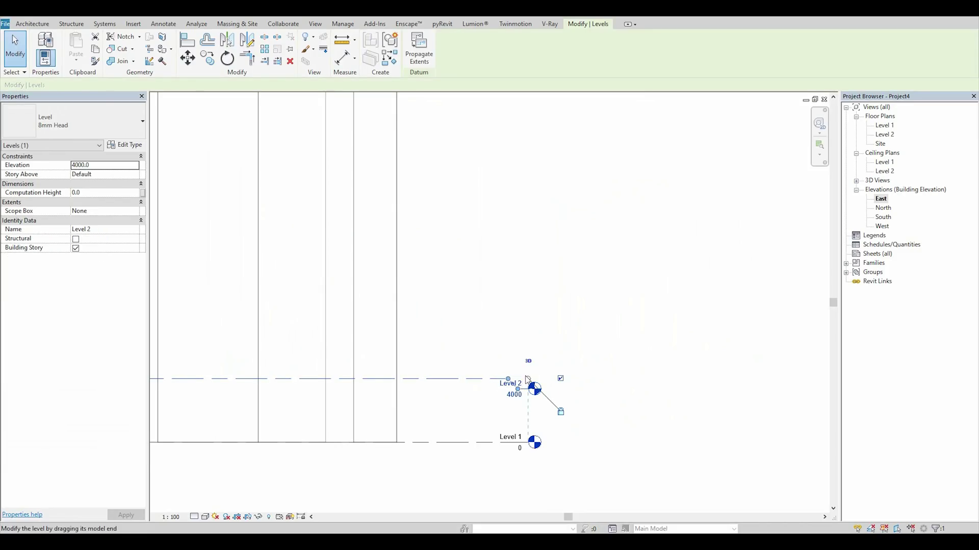
pyautogui.scroll(2, 524, 376)
pyautogui.moveTo(512, 399); pyautogui.dragTo(512, 384)
pyautogui.click(588, 324)
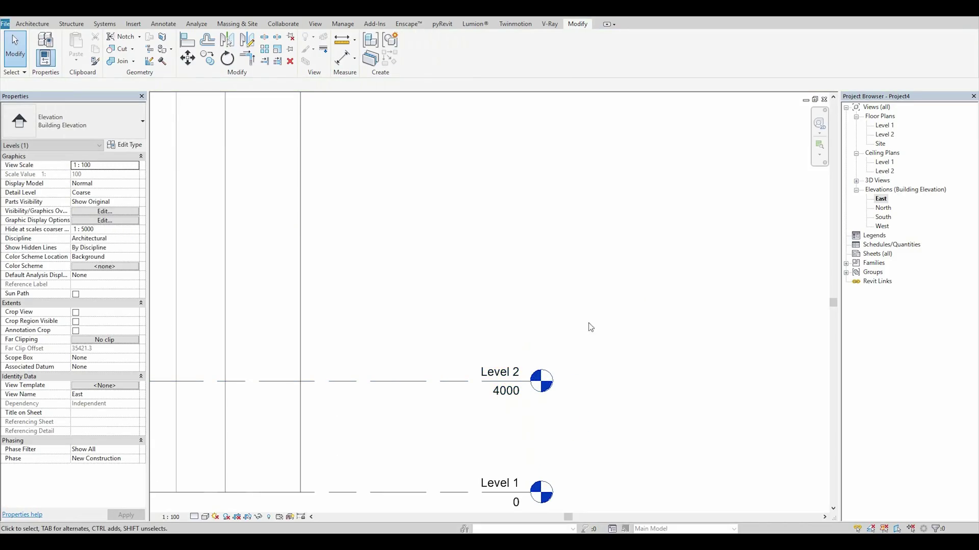
# - Array Level 2 upward as a grouped array of 60 levels spaced 4000 mm apart
pyautogui.click(452, 381)
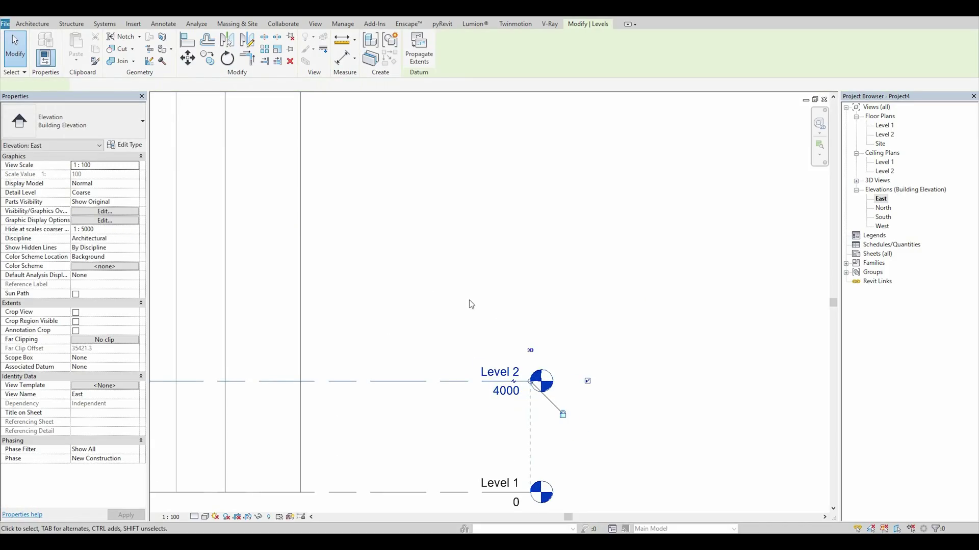
pyautogui.click(266, 49)
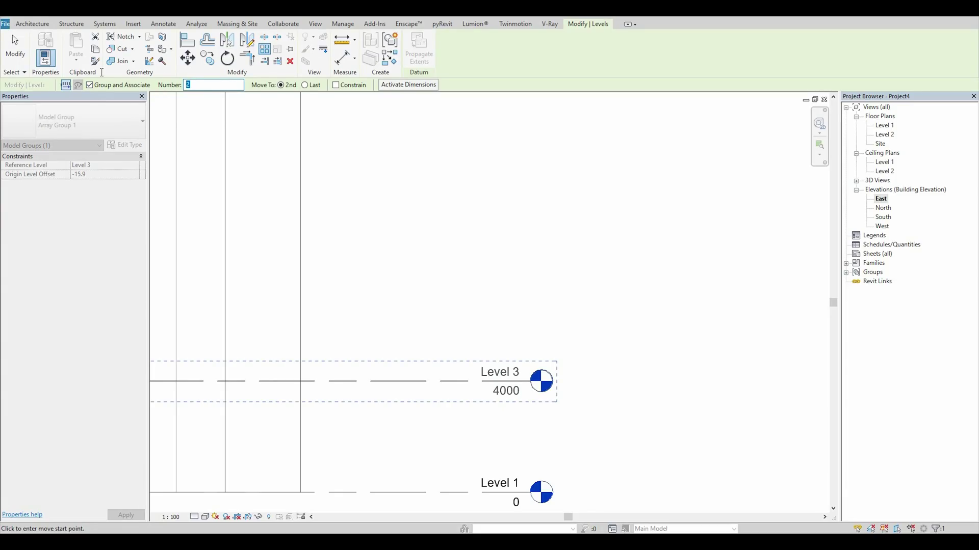
pyautogui.click(405, 492)
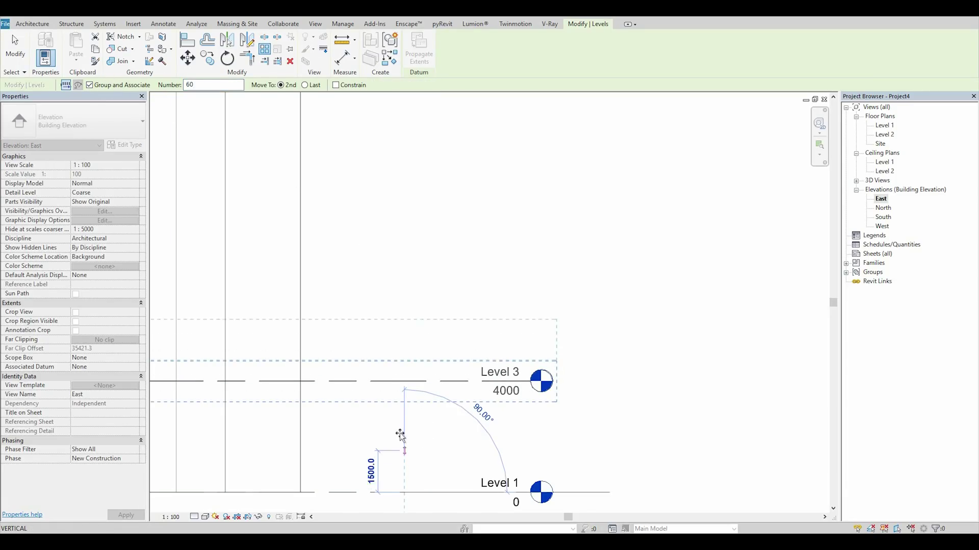
pyautogui.click(480, 347)
pyautogui.scroll(-8, 478, 345)
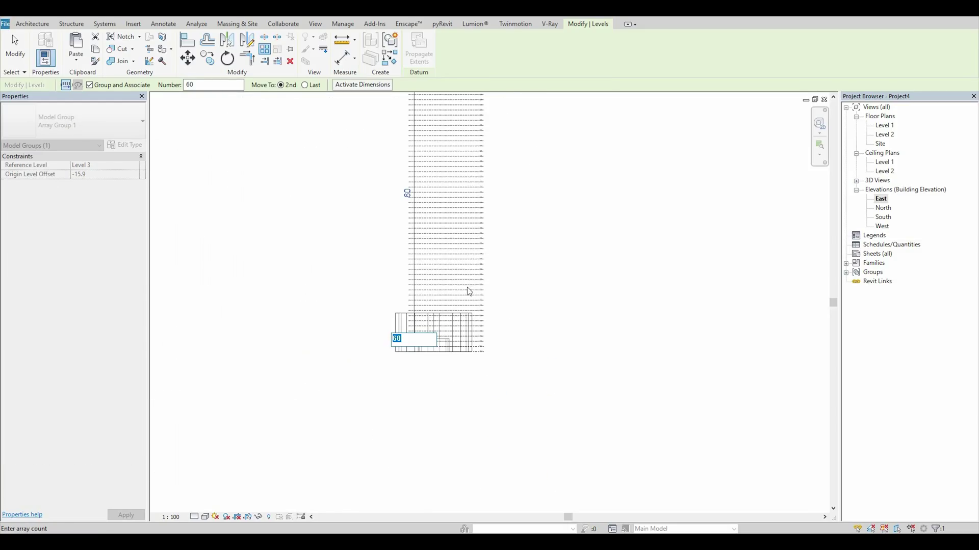
pyautogui.scroll(5, 444, 266)
pyautogui.press('Return')
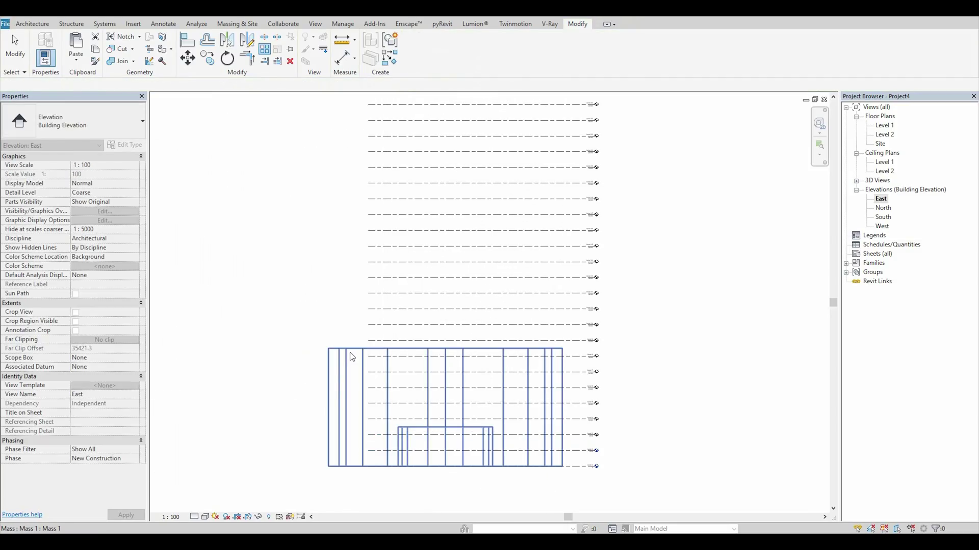
# - Stretch the top of the tower mass up to Level 27
pyautogui.click(352, 357)
pyautogui.scroll(-3, 374, 321)
pyautogui.moveTo(415, 375); pyautogui.dragTo(415, 432, button='middle')
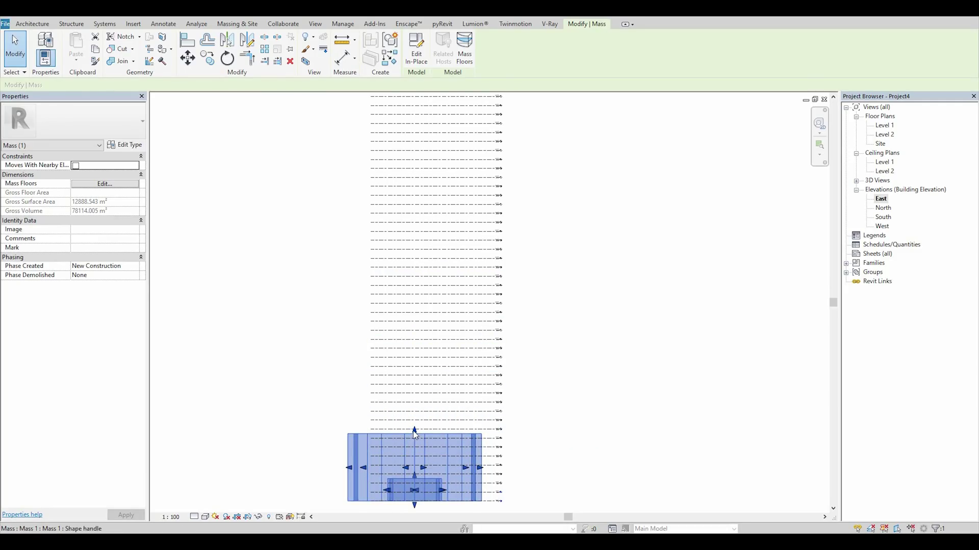
pyautogui.moveTo(415, 433); pyautogui.dragTo(425, 311)
pyautogui.moveTo(421, 267); pyautogui.dragTo(421, 266)
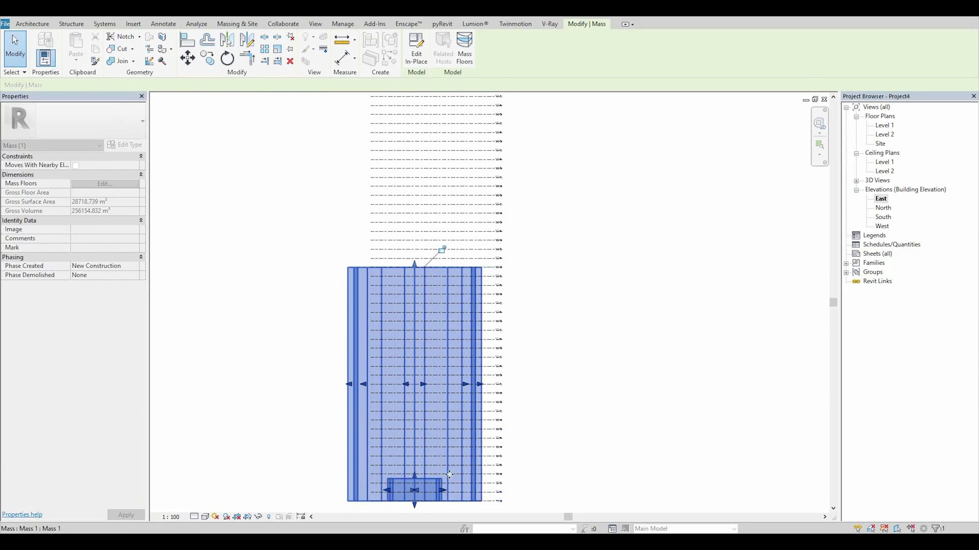
pyautogui.press('Escape')
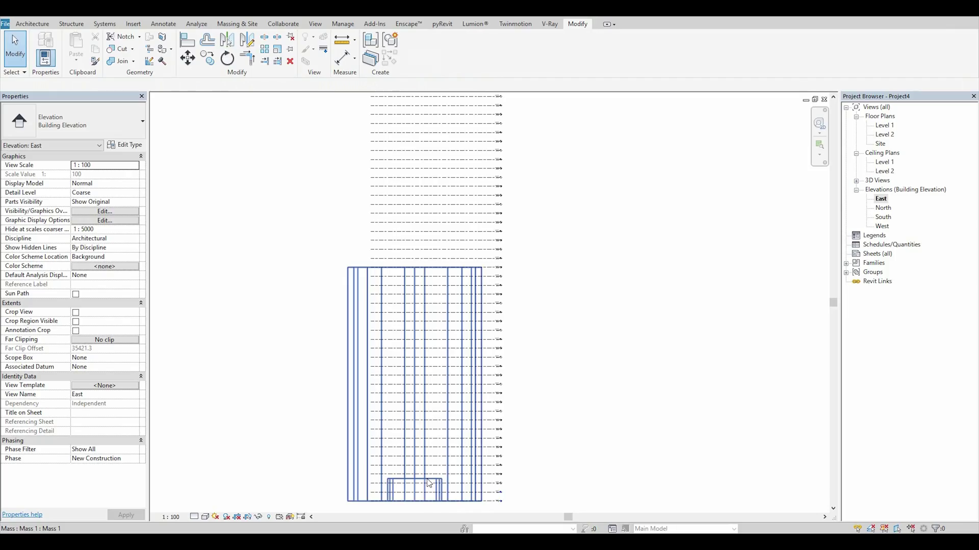
# - Stretch the top of the annex mass up to Level 25
pyautogui.click(419, 474)
pyautogui.moveTo(415, 473); pyautogui.dragTo(411, 283)
pyautogui.click(596, 285)
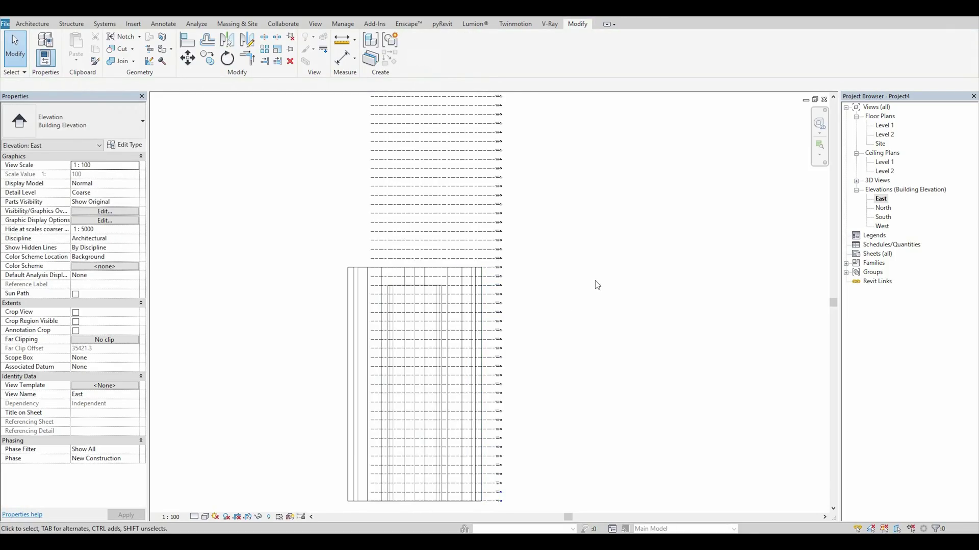
# - Open the 3D view, apply a shaded visual style and orbit to inspect the heightened mass
pyautogui.scroll(-2, 560, 323)
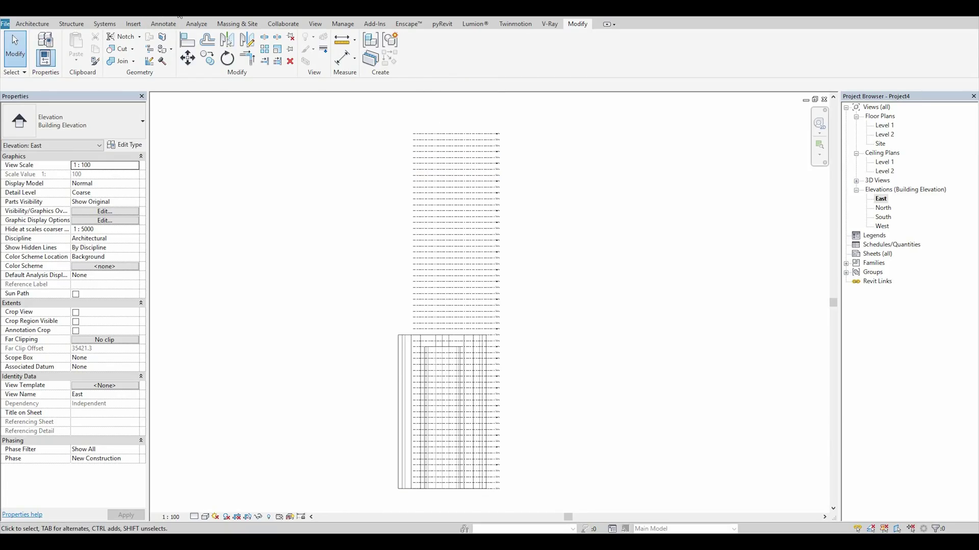
pyautogui.click(180, 14)
pyautogui.keyDown('shift'); pyautogui.moveTo(443, 293); pyautogui.dragTo(568, 331, button='middle'); pyautogui.keyUp('shift')
pyautogui.click(206, 518)
pyautogui.click(229, 482)
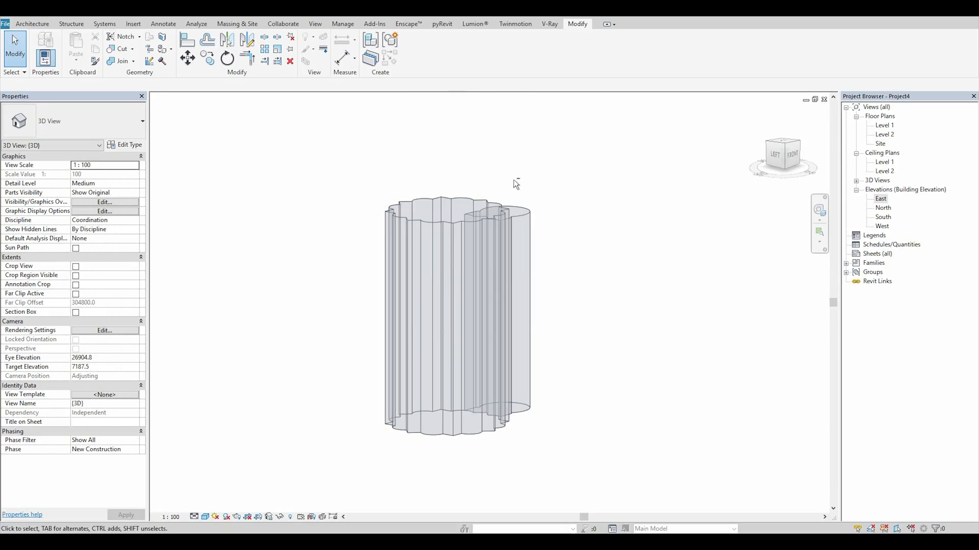
pyautogui.keyDown('shift'); pyautogui.moveTo(514, 181); pyautogui.dragTo(427, 207, button='middle'); pyautogui.keyUp('shift')
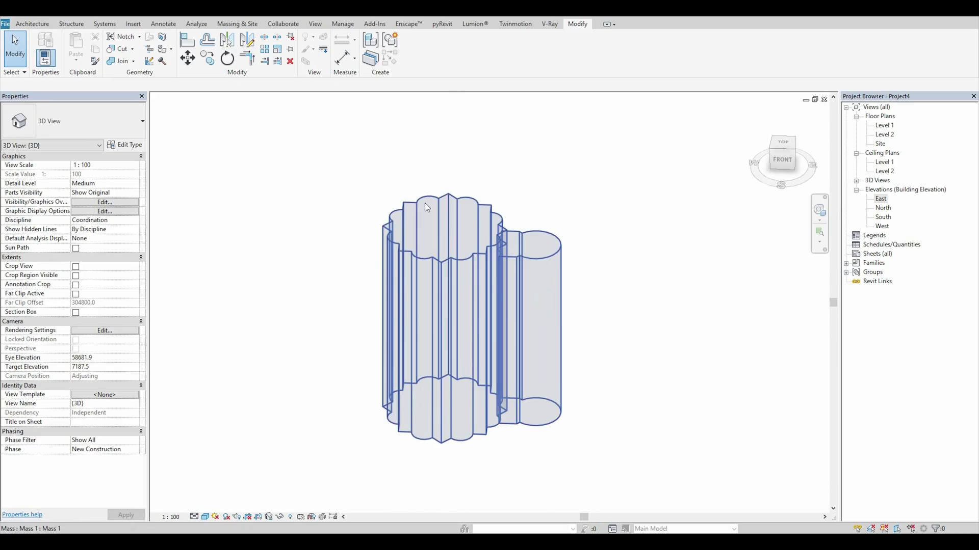
pyautogui.click(462, 256)
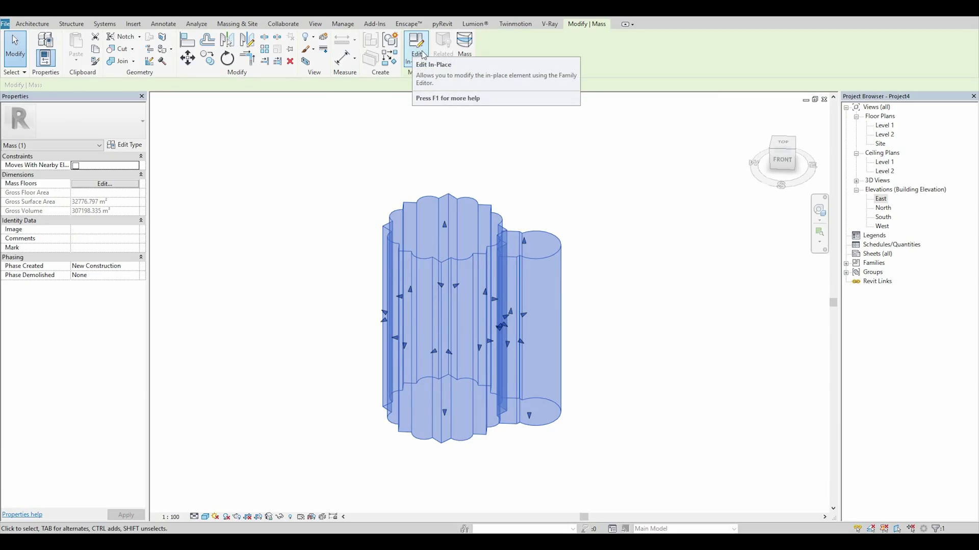
pyautogui.click(417, 45)
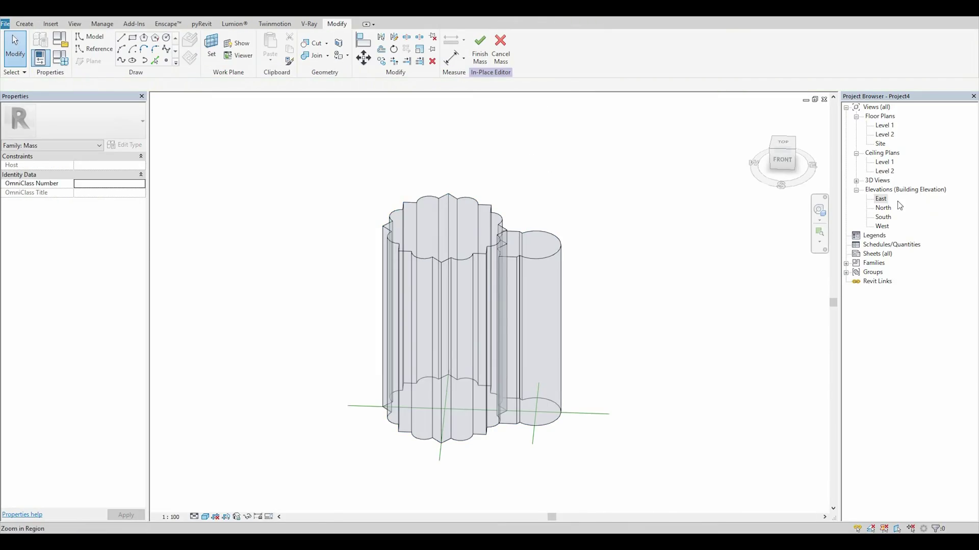
pyautogui.doubleClick(881, 199)
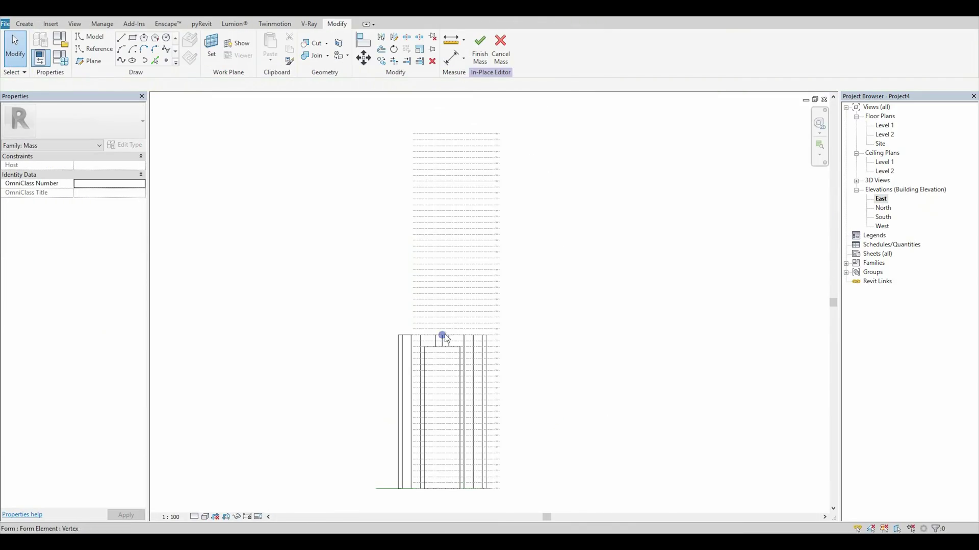
pyautogui.scroll(5, 444, 338)
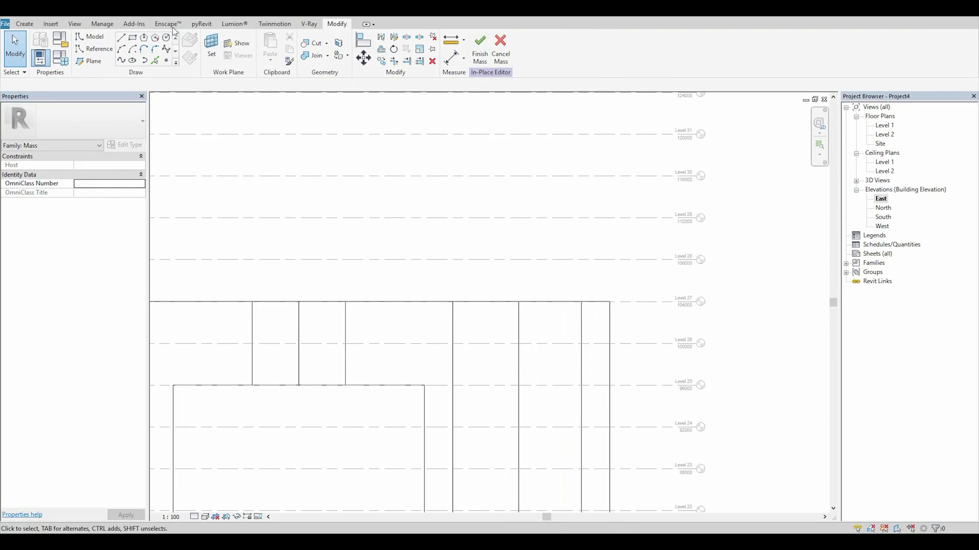
pyautogui.click(472, 56)
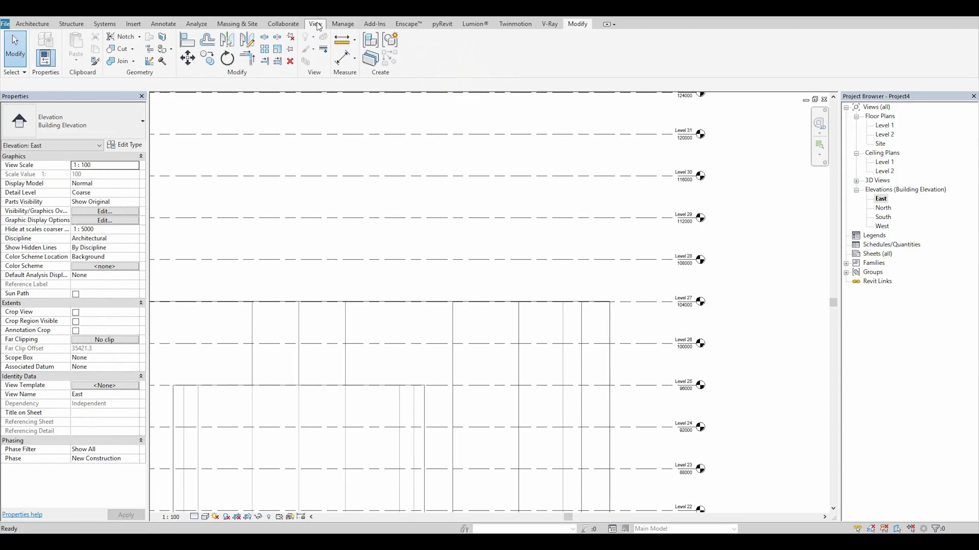
# - Create a new floor plan view for Level 27
pyautogui.click(316, 24)
pyautogui.click(407, 60)
pyautogui.click(410, 77)
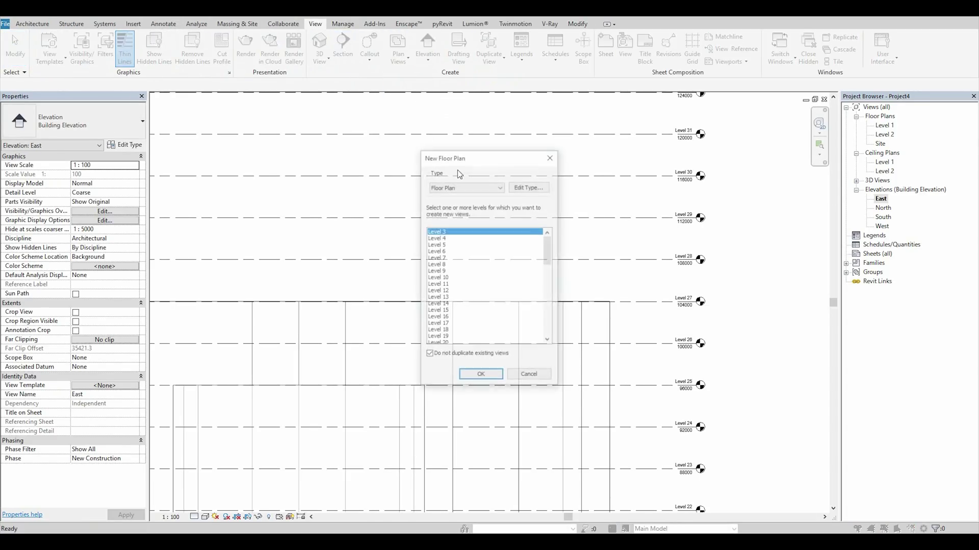
pyautogui.click(444, 271)
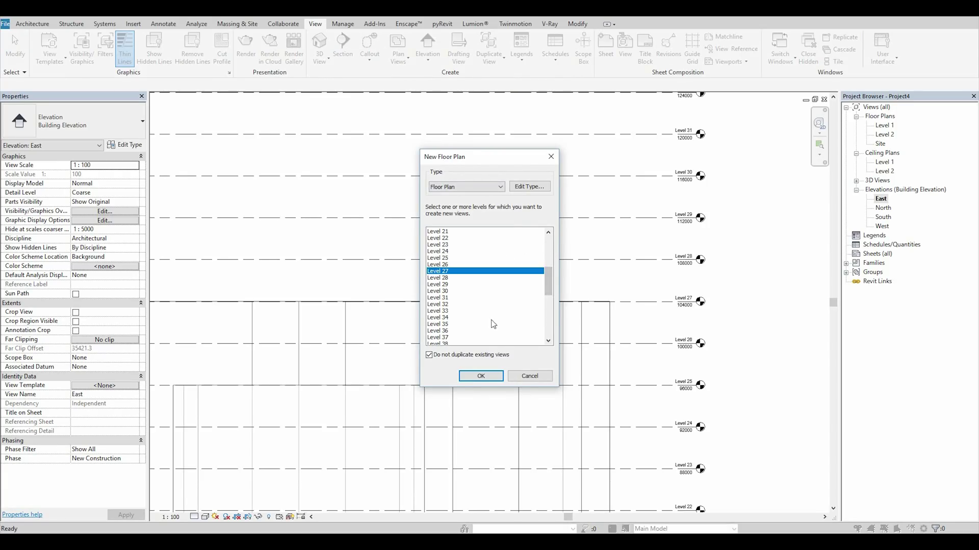
pyautogui.click(482, 378)
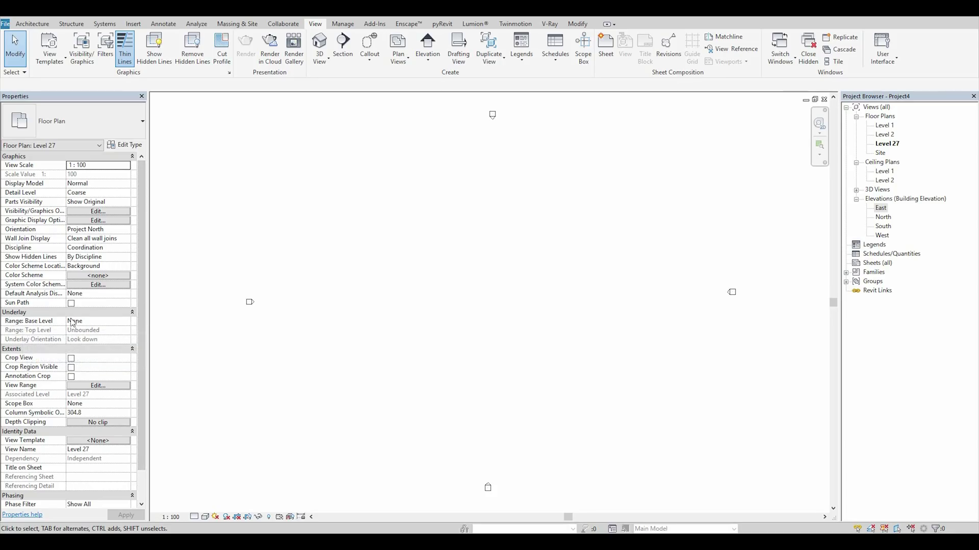
# - Set the base level of the Level 27 plan's underlay to Level 1
pyautogui.click(126, 322)
pyautogui.click(89, 339)
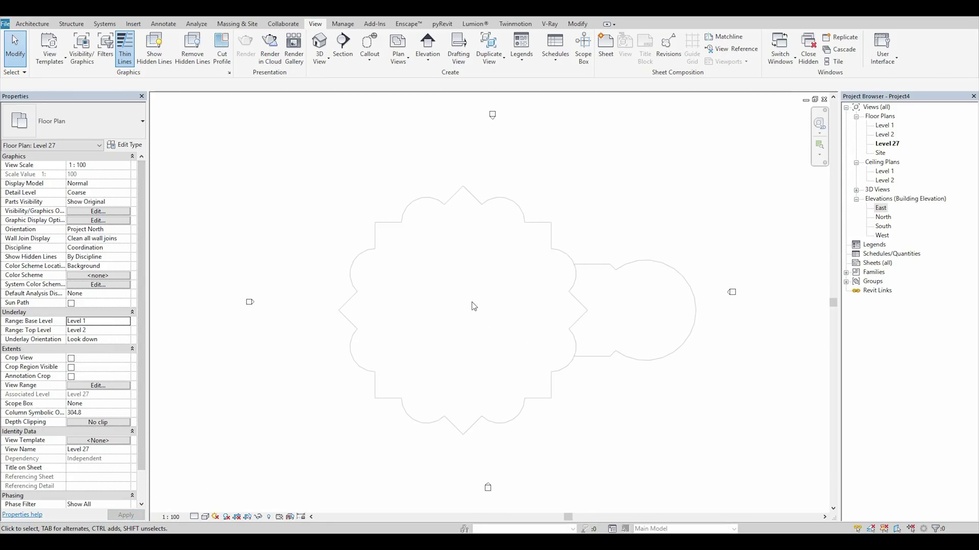
pyautogui.moveTo(475, 285); pyautogui.dragTo(483, 274, button='middle')
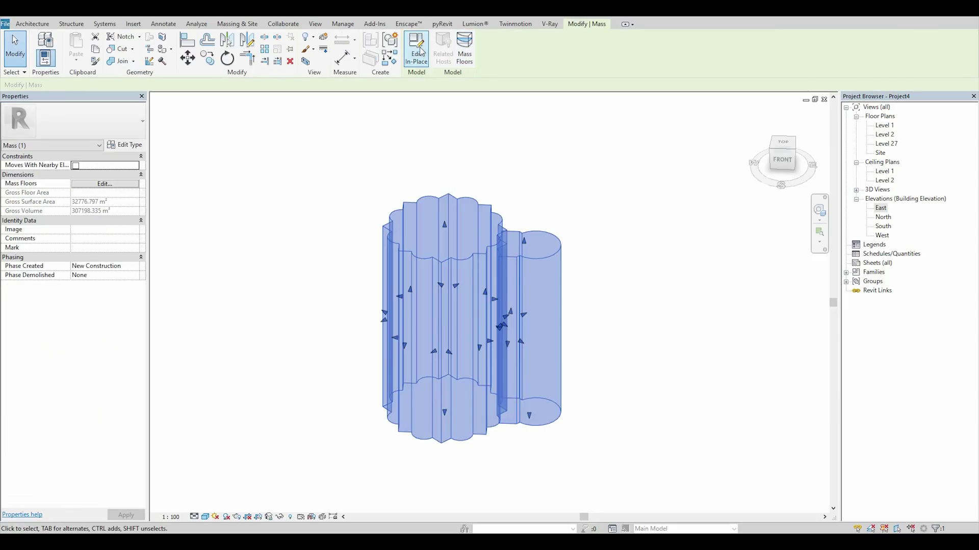
# - Edit the mass in place and trace the tower's whole outline on the Level 27 plan with picked model lines
pyautogui.press('Escape')
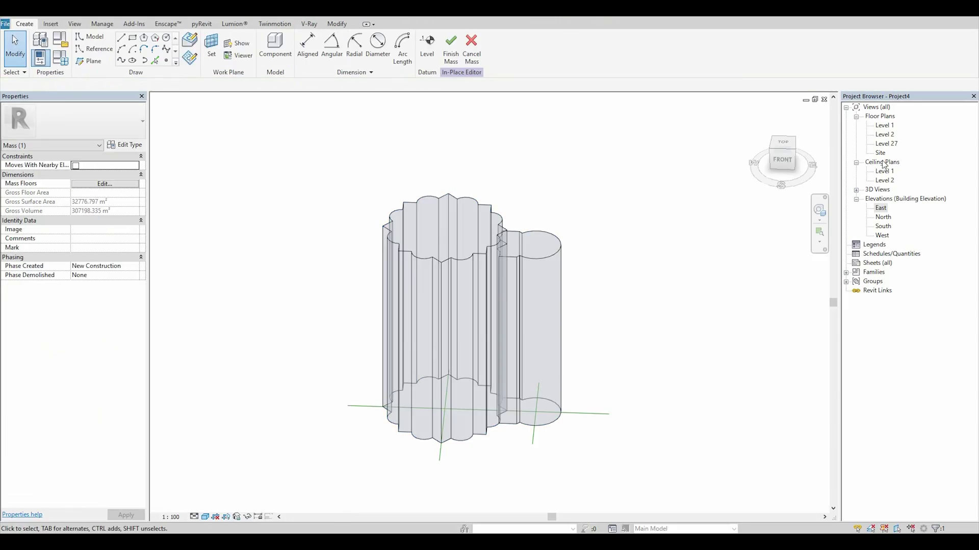
pyautogui.doubleClick(887, 143)
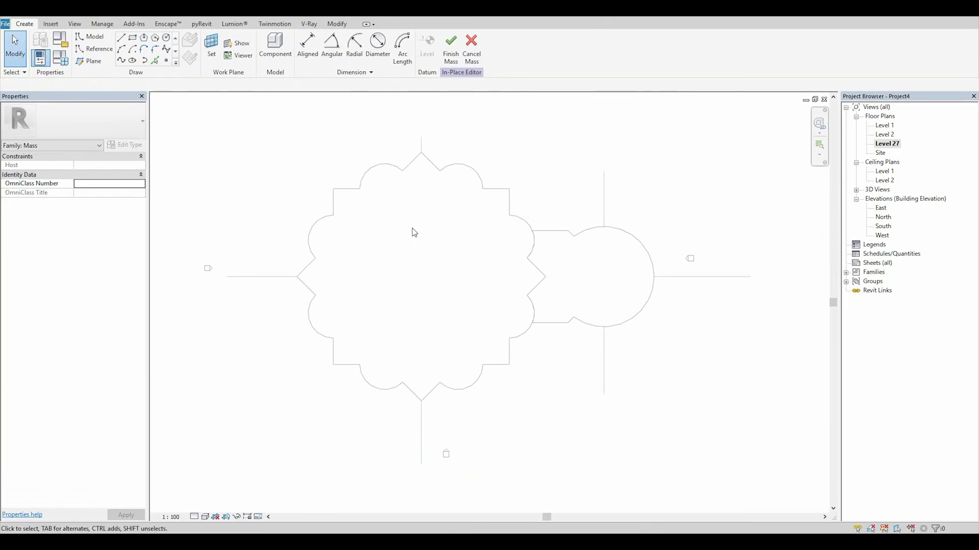
pyautogui.scroll(2, 414, 232)
pyautogui.click(156, 60)
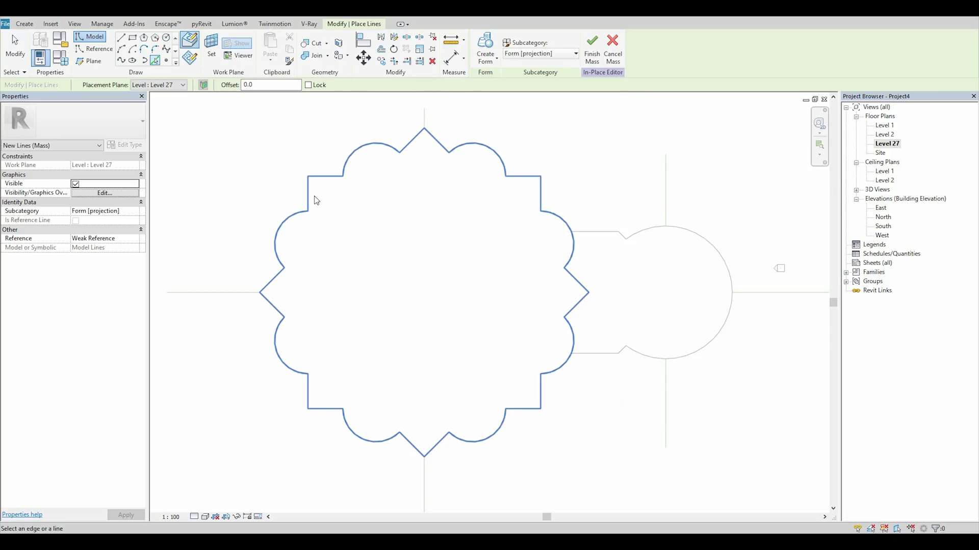
pyautogui.press('Escape')
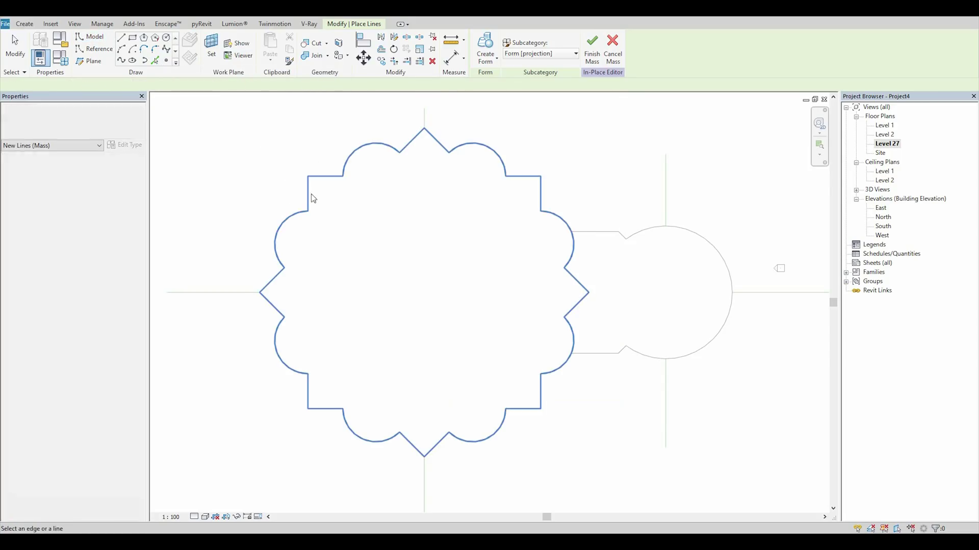
pyautogui.click(307, 196)
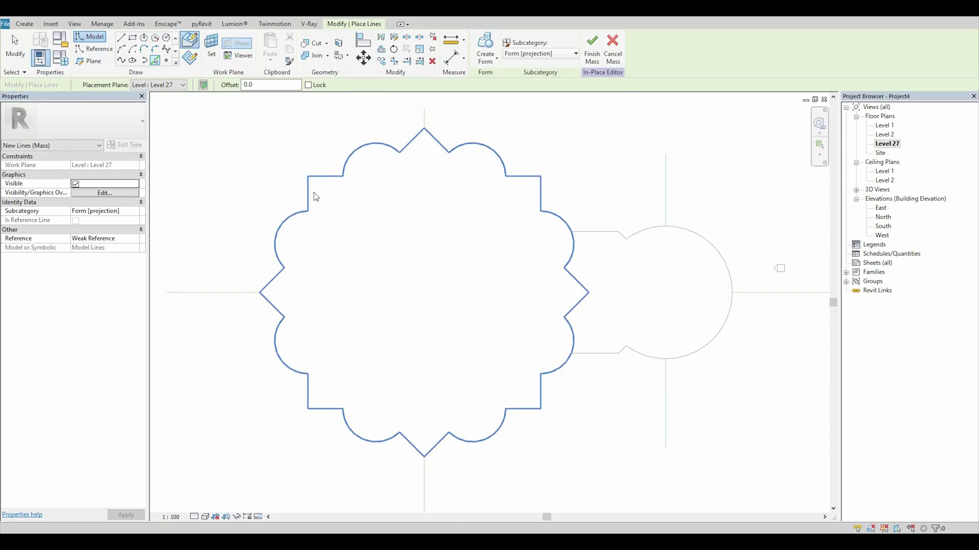
pyautogui.press('Tab')
pyautogui.press('Tab')
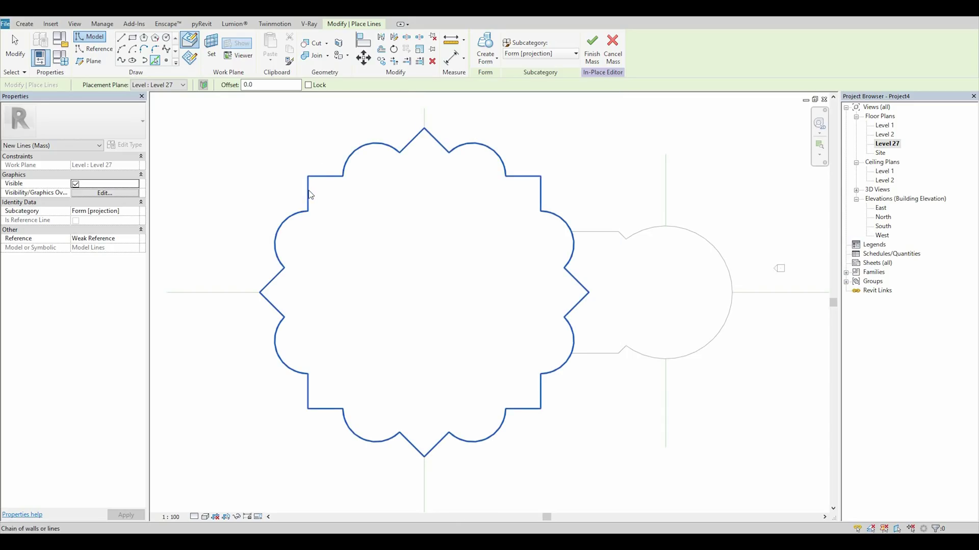
pyautogui.click(308, 191)
pyautogui.press('Escape')
pyautogui.press('Escape')
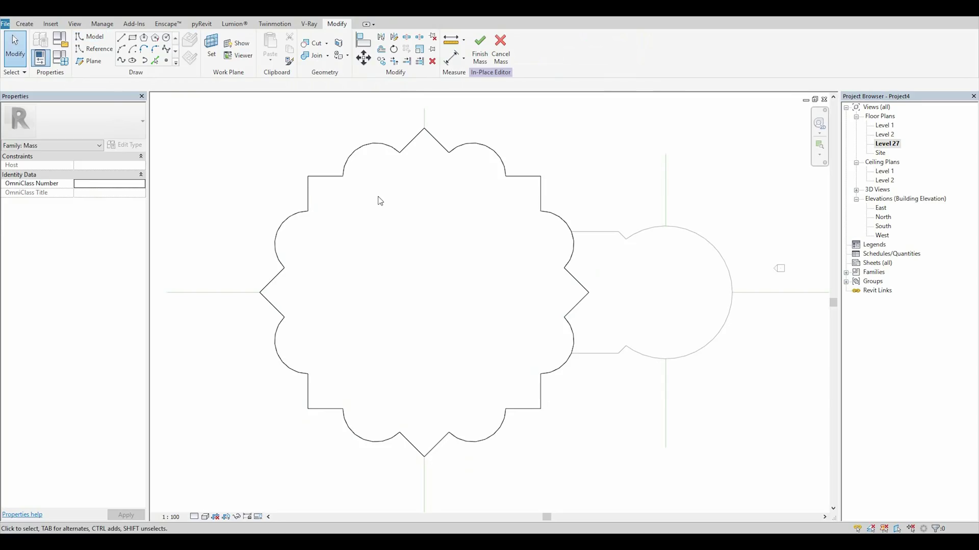
# - Scale the traced outline inward about the tower's centre until its tip lies about 23000 from the reference-line intersection
pyautogui.scroll(-2, 375, 213)
pyautogui.press('Tab')
pyautogui.click(328, 205)
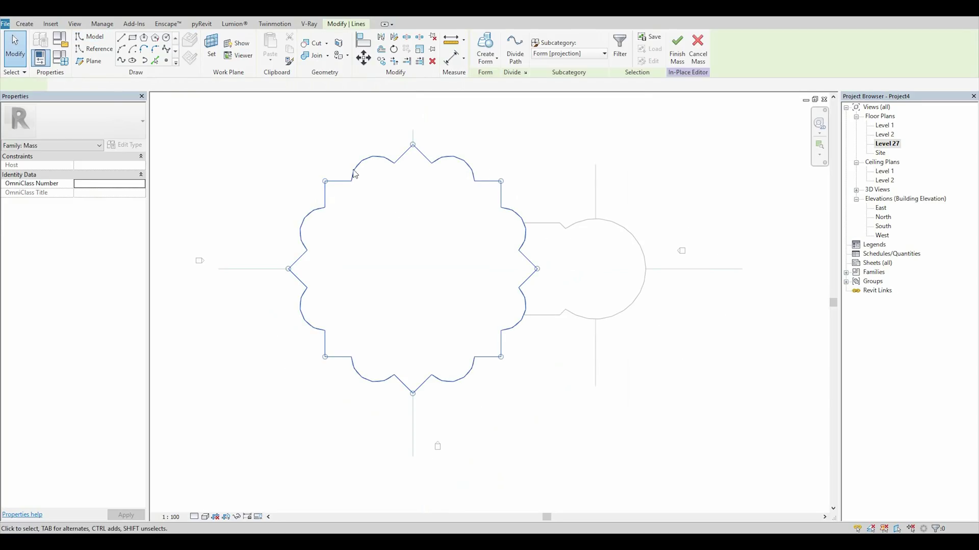
pyautogui.click(419, 49)
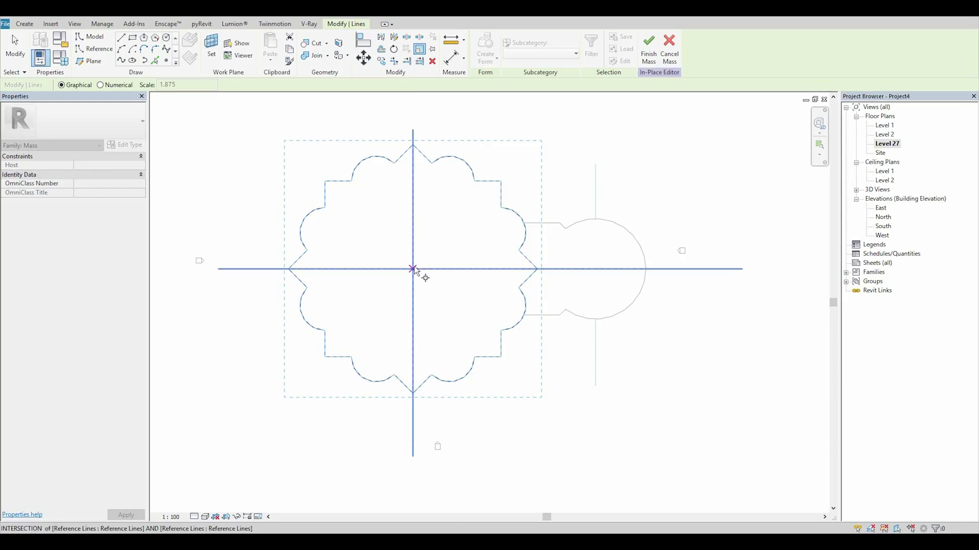
pyautogui.click(413, 269)
pyautogui.click(289, 269)
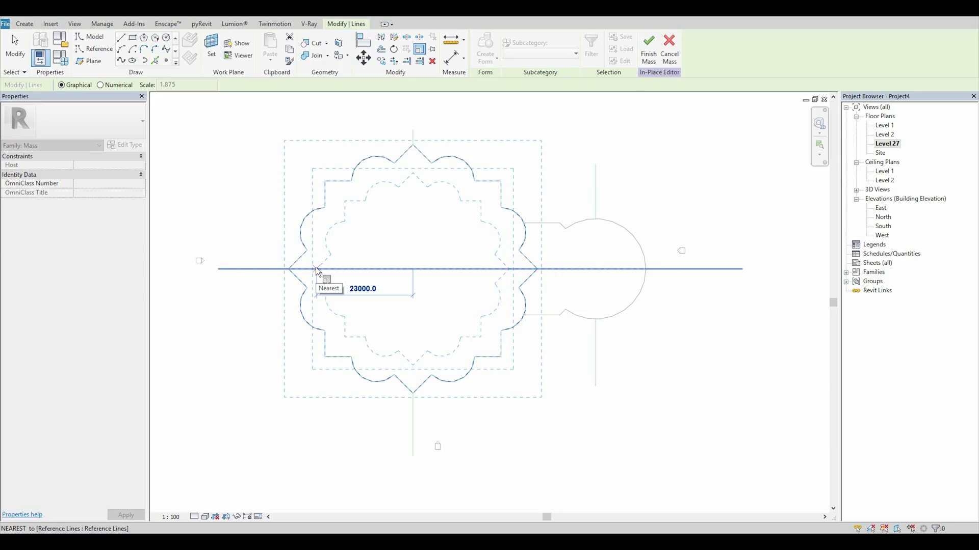
pyautogui.click(316, 267)
pyautogui.click(553, 275)
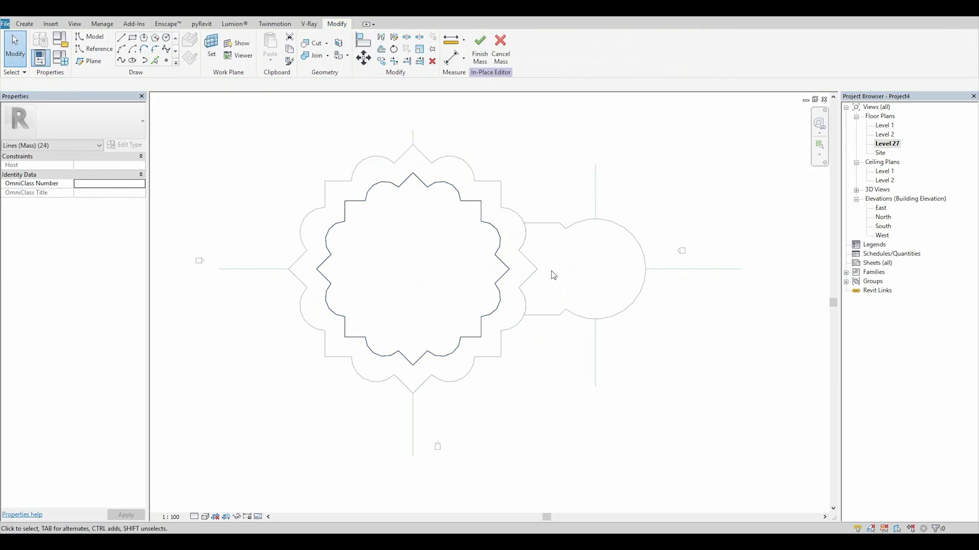
# - Create a solid form from the reduced outline and finish the in-place mass
pyautogui.press('Tab')
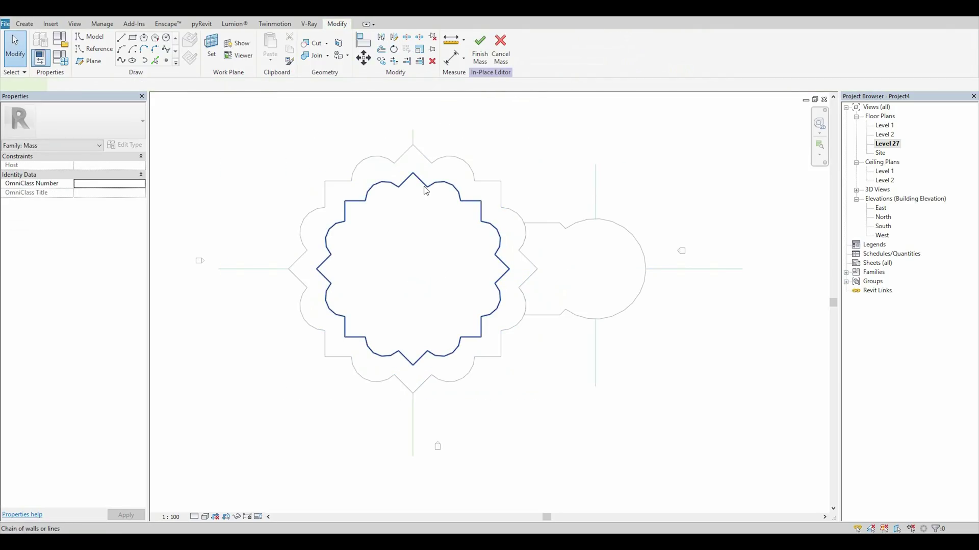
pyautogui.click(425, 190)
pyautogui.click(486, 43)
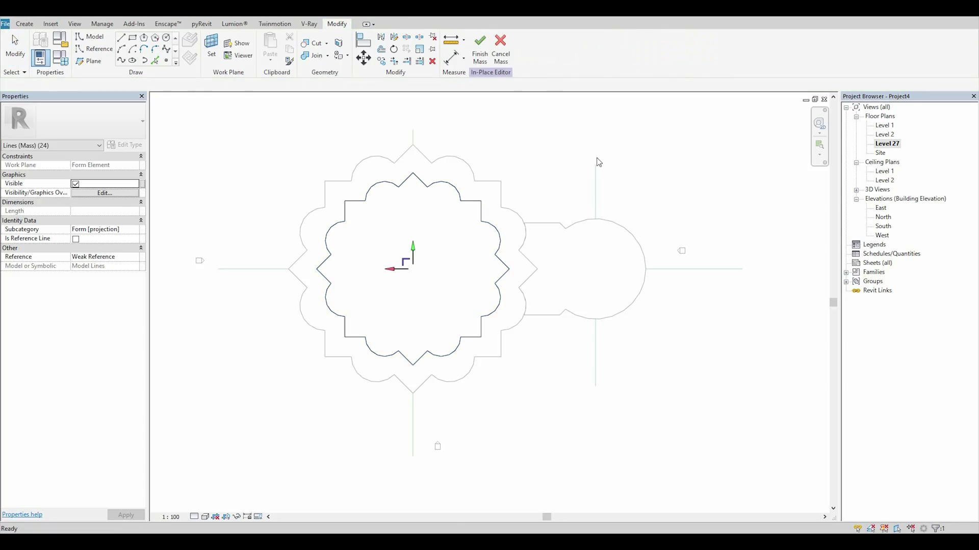
pyautogui.click(709, 49)
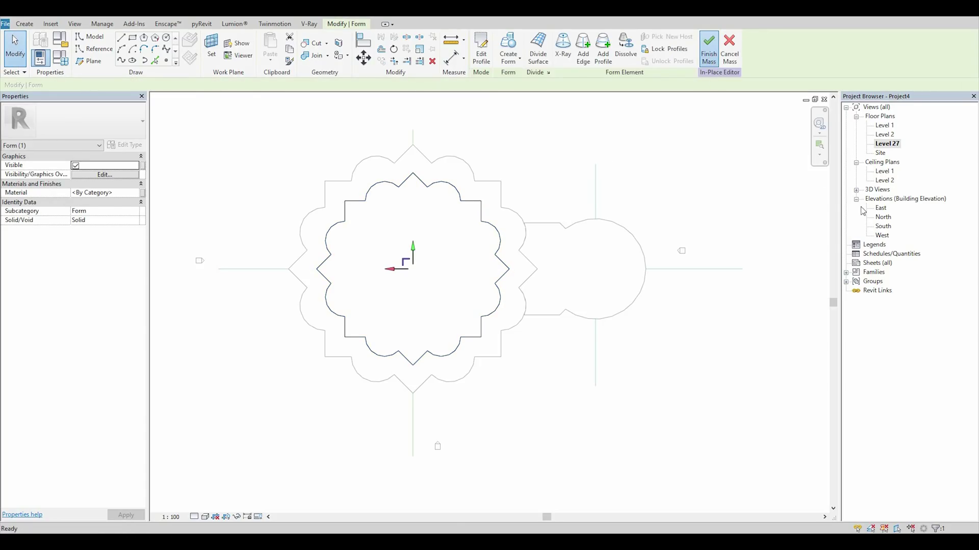
# - In the East elevation, stretch the top of the tower's narrower upper tier up to Level 37
pyautogui.click(881, 208)
pyautogui.press('Up')
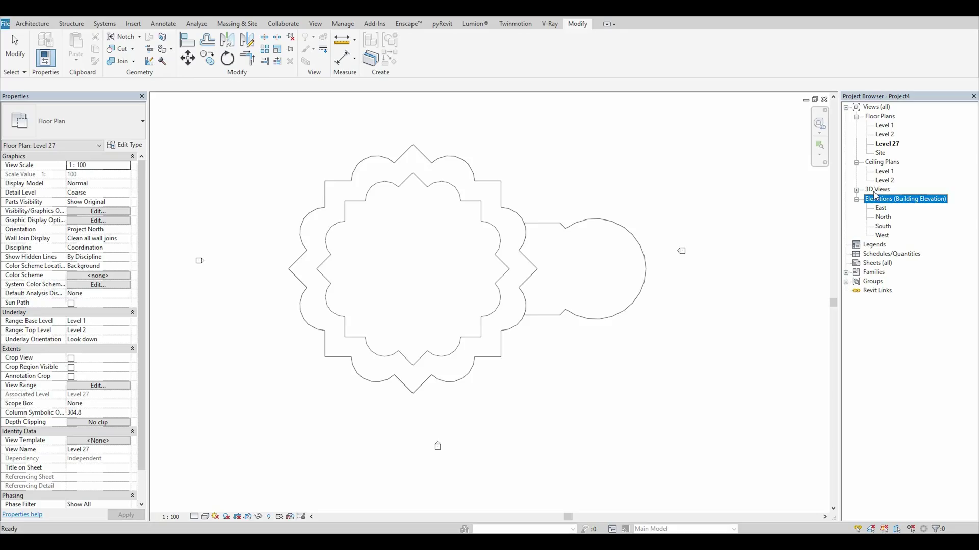
pyautogui.doubleClick(881, 209)
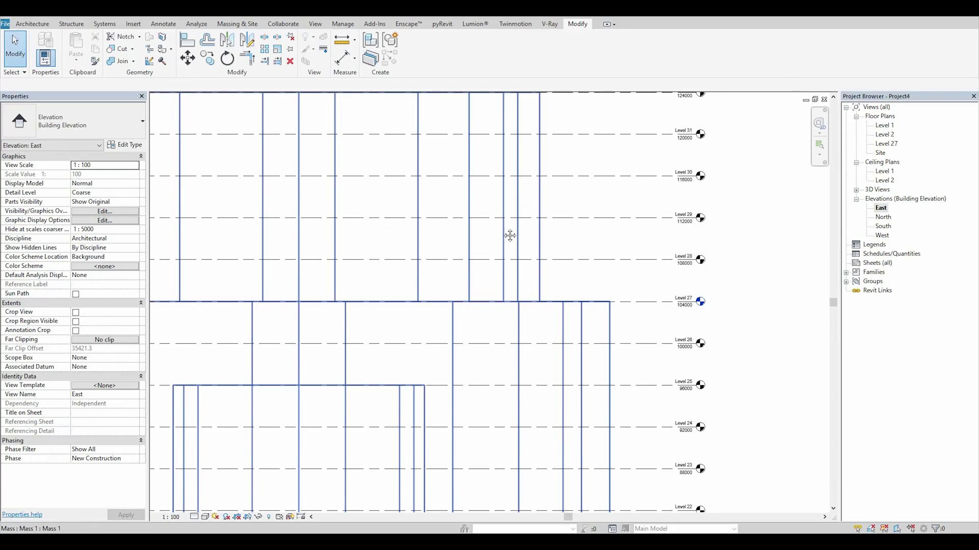
pyautogui.scroll(-3, 544, 291)
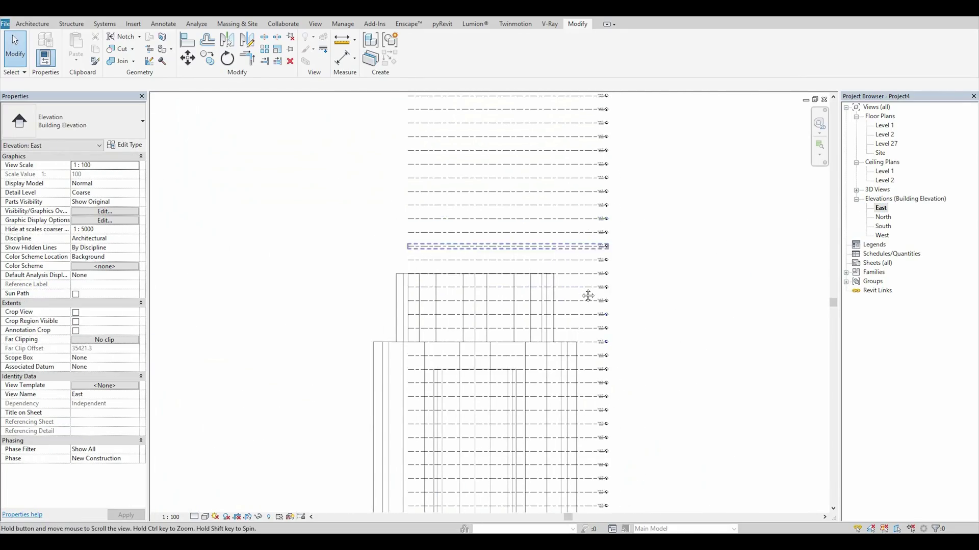
pyautogui.click(402, 321)
pyautogui.moveTo(475, 309); pyautogui.dragTo(475, 242)
pyautogui.scroll(6, 602, 244)
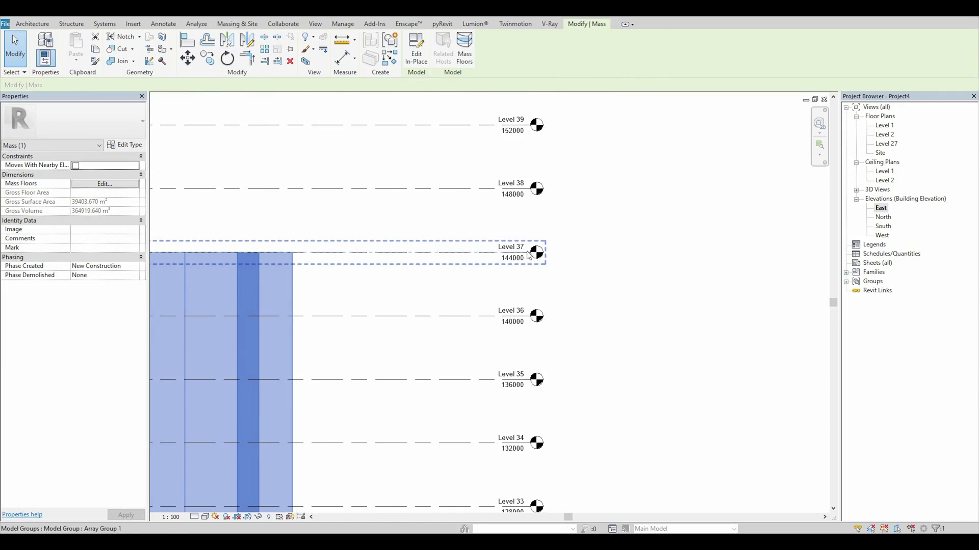
pyautogui.scroll(-4, 529, 255)
pyautogui.click(675, 260)
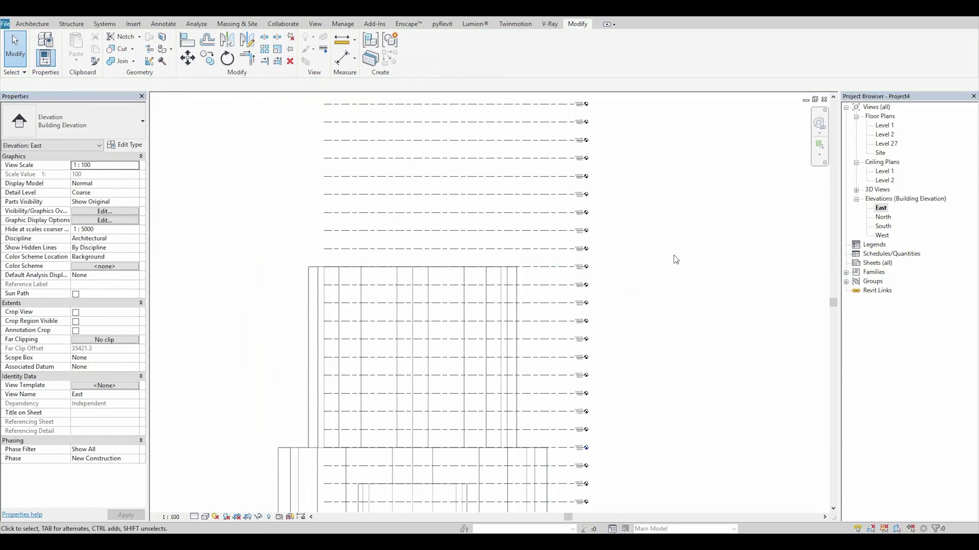
# - Create a new floor plan view for Level 37
pyautogui.click(313, 25)
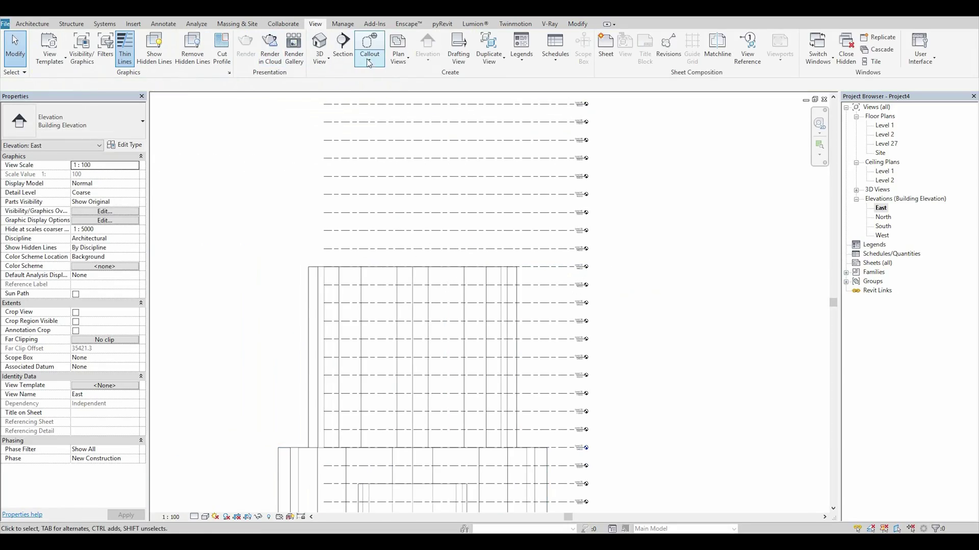
pyautogui.click(398, 51)
pyautogui.click(429, 80)
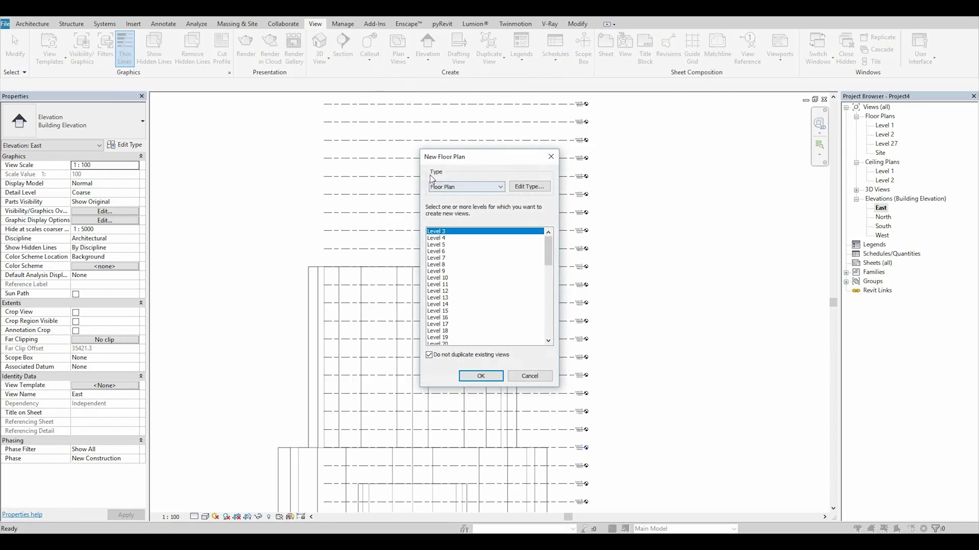
pyautogui.moveTo(546, 255); pyautogui.dragTo(548, 297)
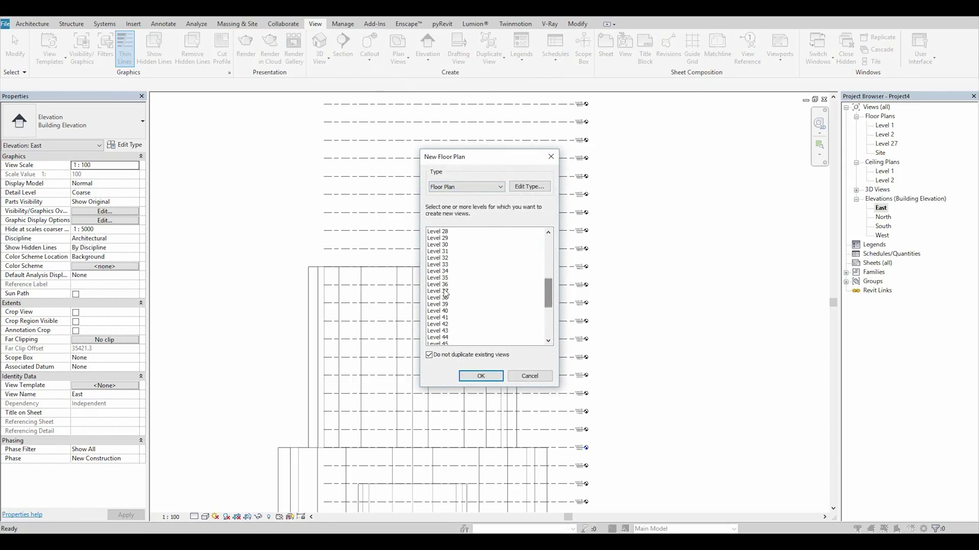
pyautogui.click(445, 291)
pyautogui.click(480, 376)
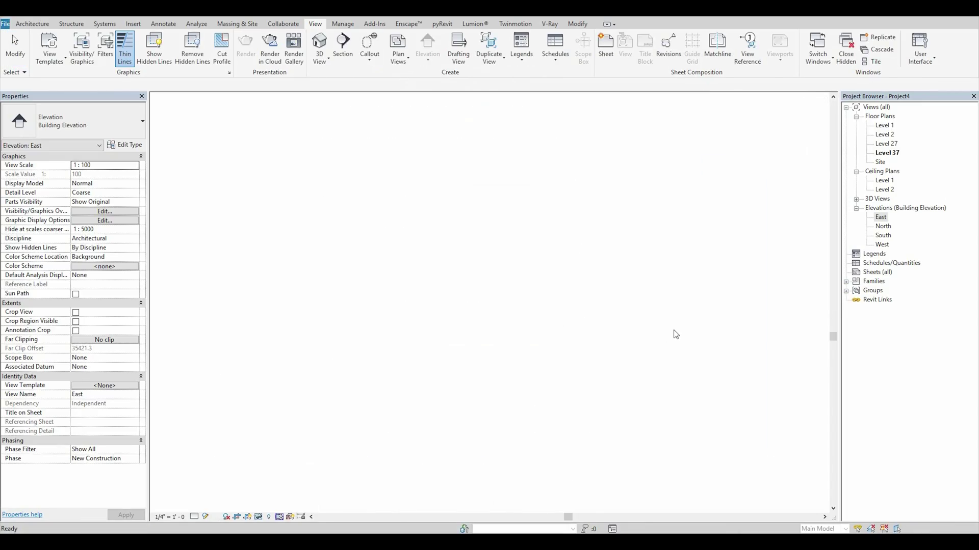
pyautogui.doubleClick(881, 217)
pyautogui.click(339, 281)
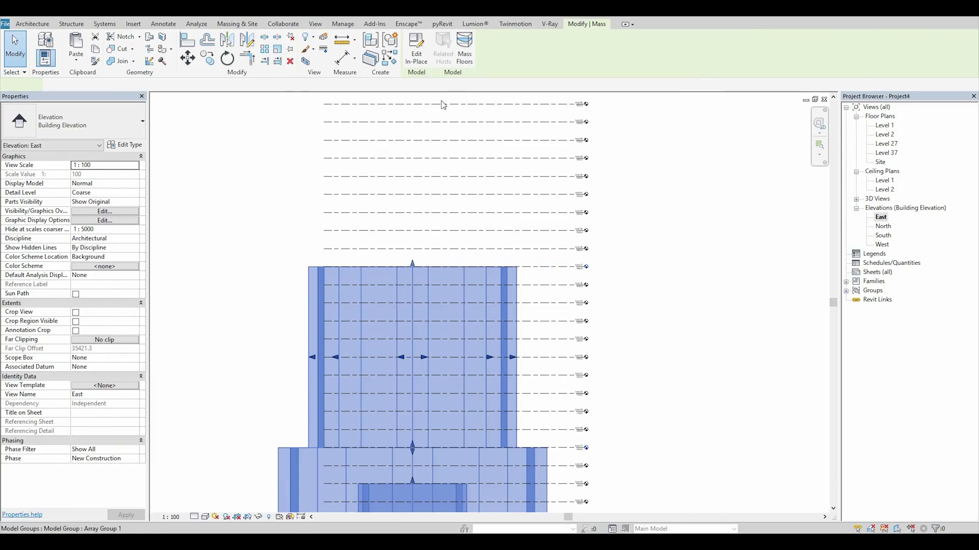
pyautogui.press('Delete')
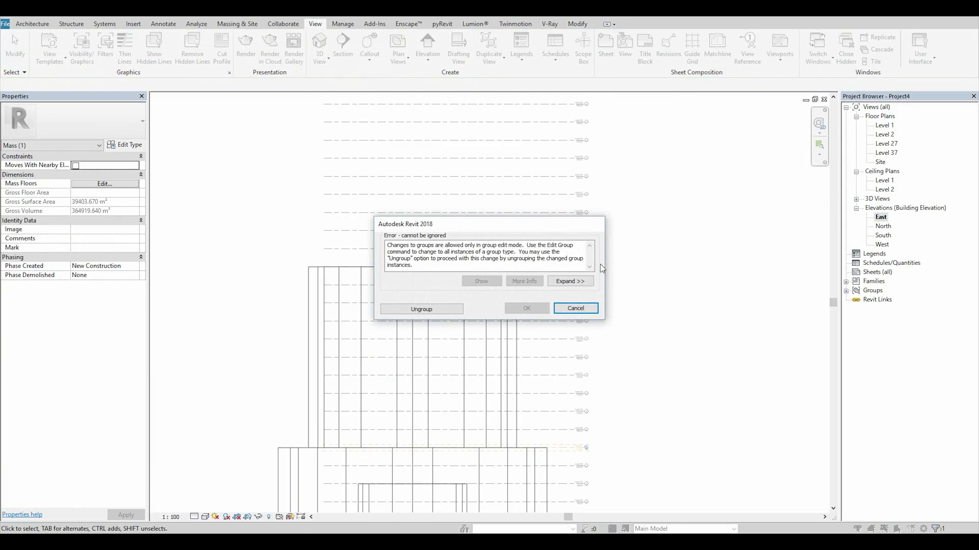
pyautogui.click(421, 310)
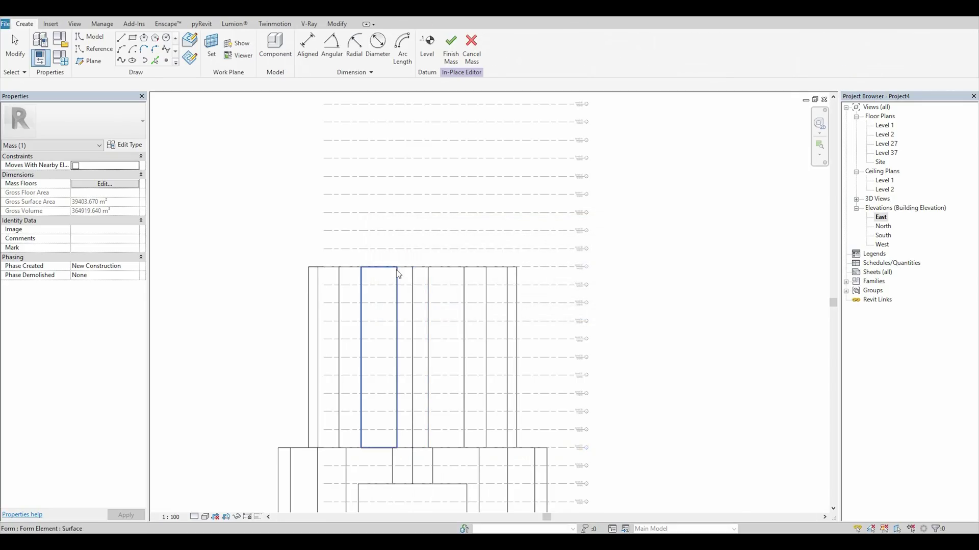
pyautogui.doubleClick(890, 152)
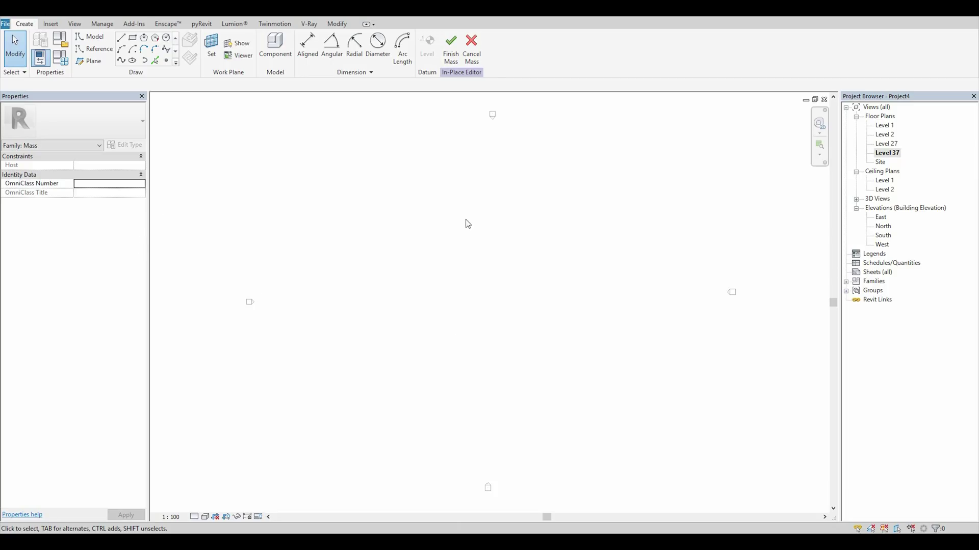
pyautogui.click(451, 49)
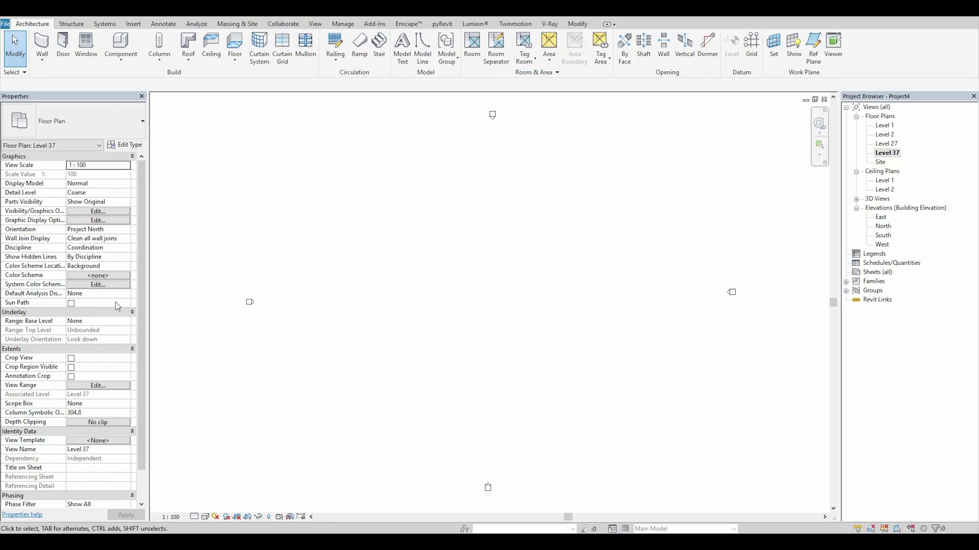
# - Set the base level of the Level 37 plan's underlay to Level 1 and reopen the East elevation
pyautogui.click(128, 323)
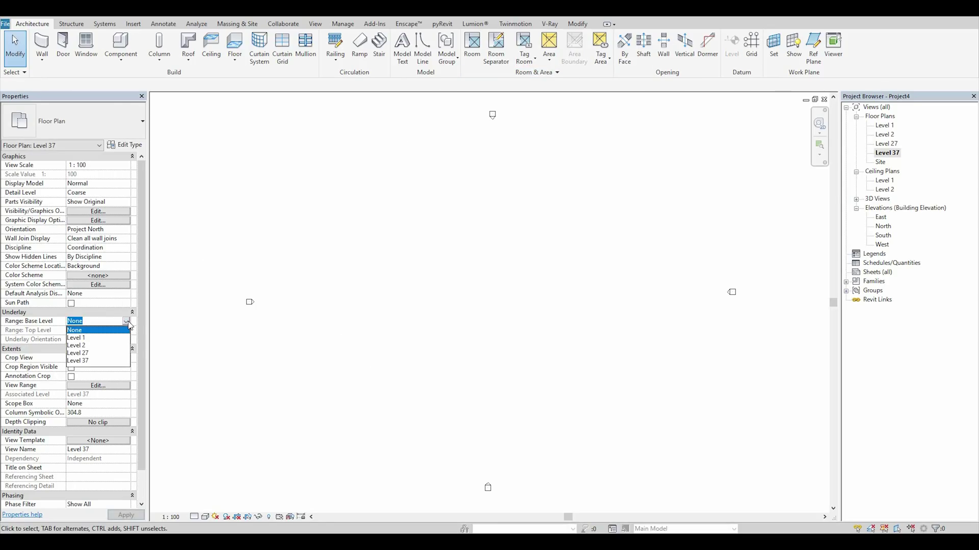
pyautogui.click(92, 361)
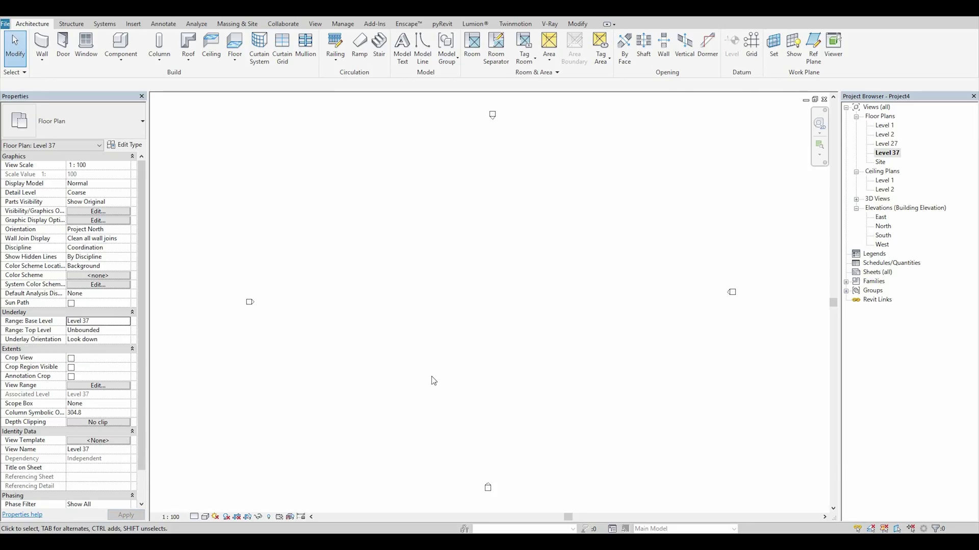
pyautogui.click(126, 321)
pyautogui.click(98, 339)
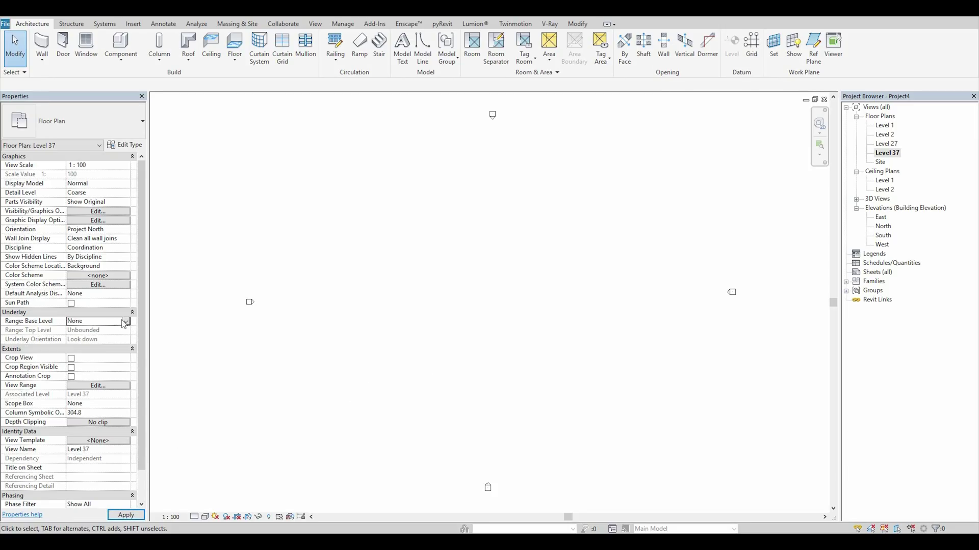
pyautogui.click(125, 323)
pyautogui.click(97, 340)
pyautogui.click(129, 512)
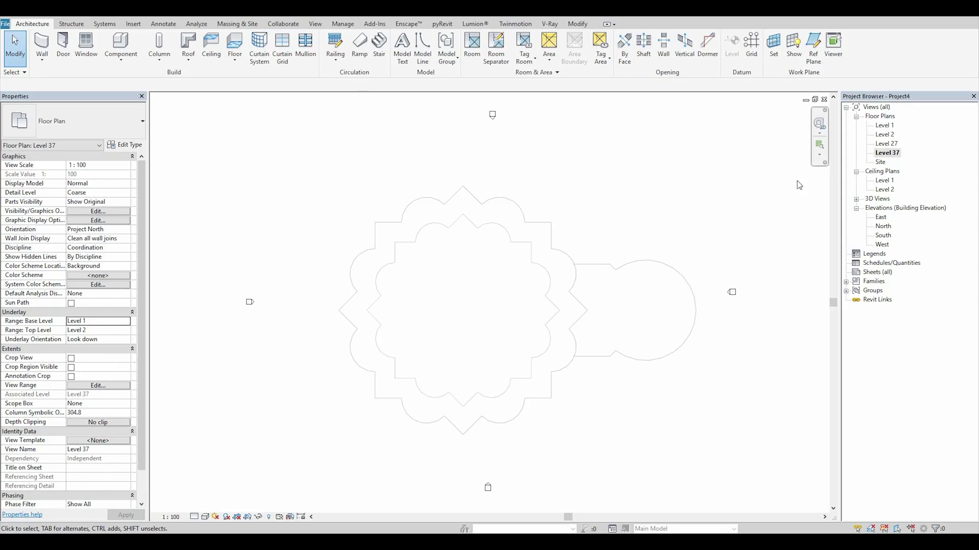
pyautogui.doubleClick(880, 218)
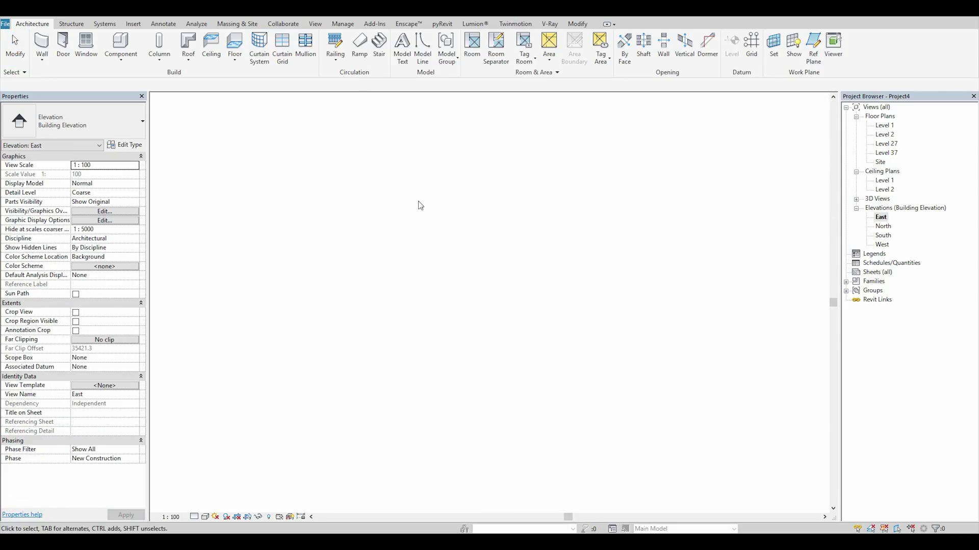
# - Edit the tower mass in place and trace the tower's scalloped outline as model lines in the Level 37 plan
pyautogui.click(308, 285)
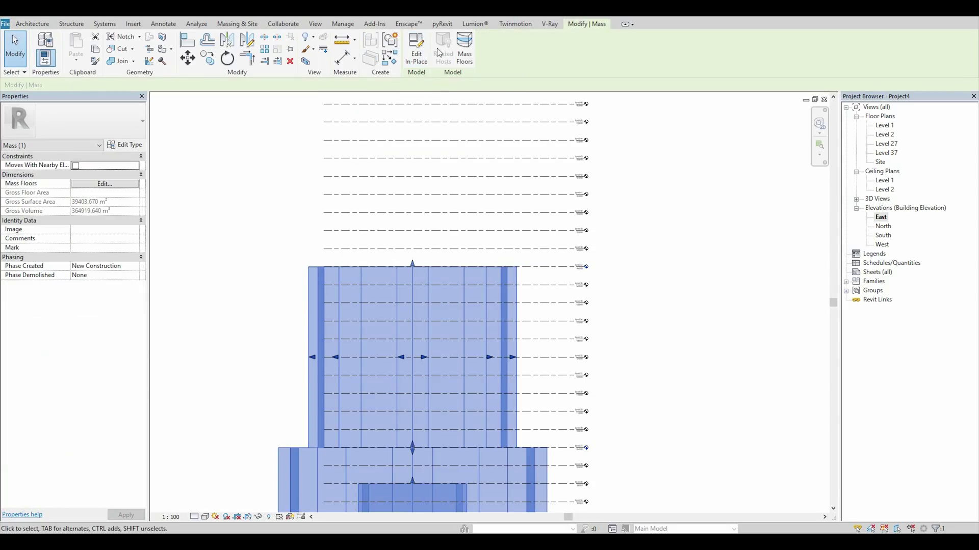
pyautogui.doubleClick(886, 153)
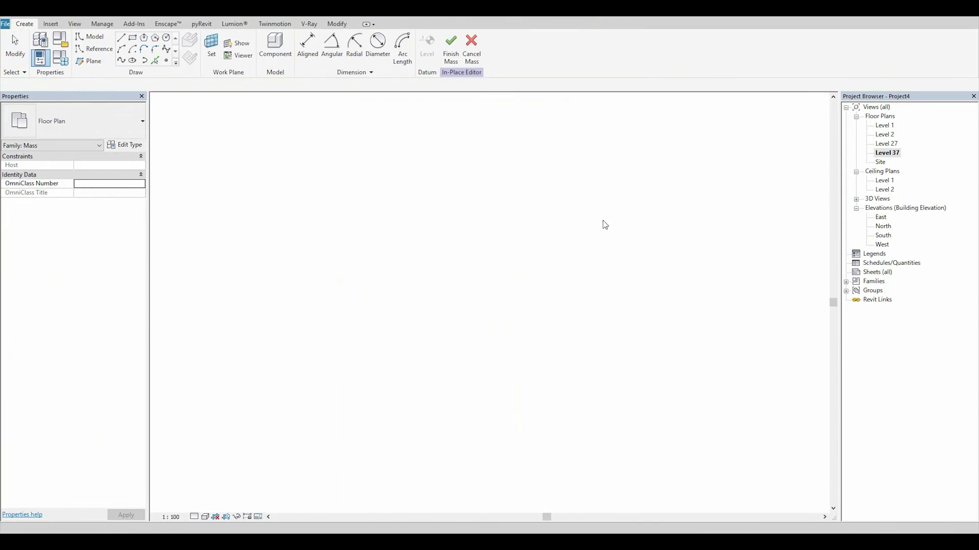
pyautogui.moveTo(343, 251); pyautogui.dragTo(253, 224, button='middle')
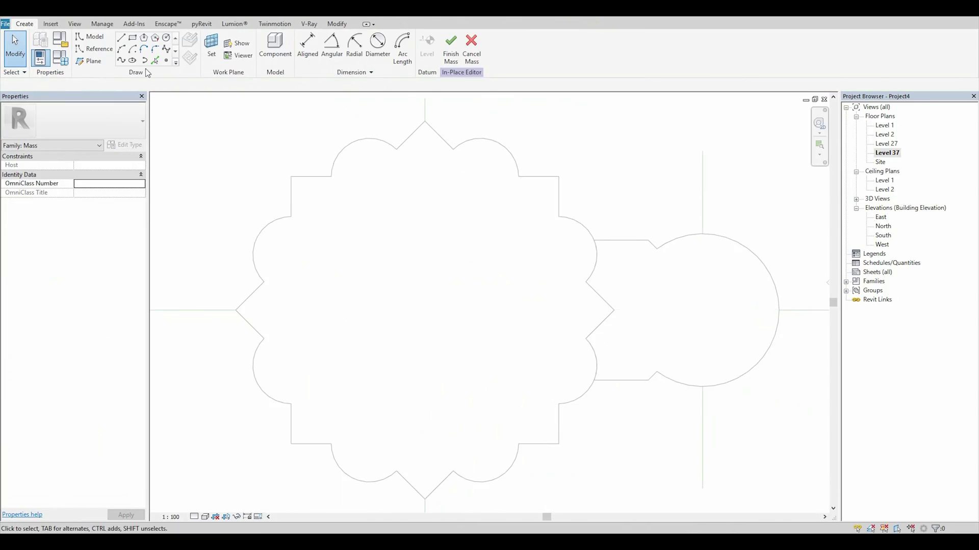
pyautogui.click(155, 61)
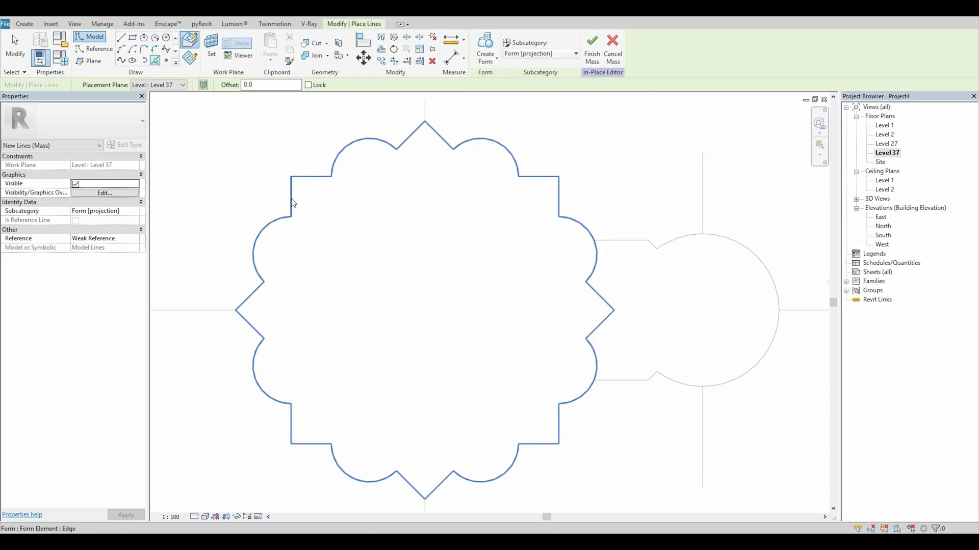
pyautogui.press('Tab')
pyautogui.press('Tab')
pyautogui.press('Tab')
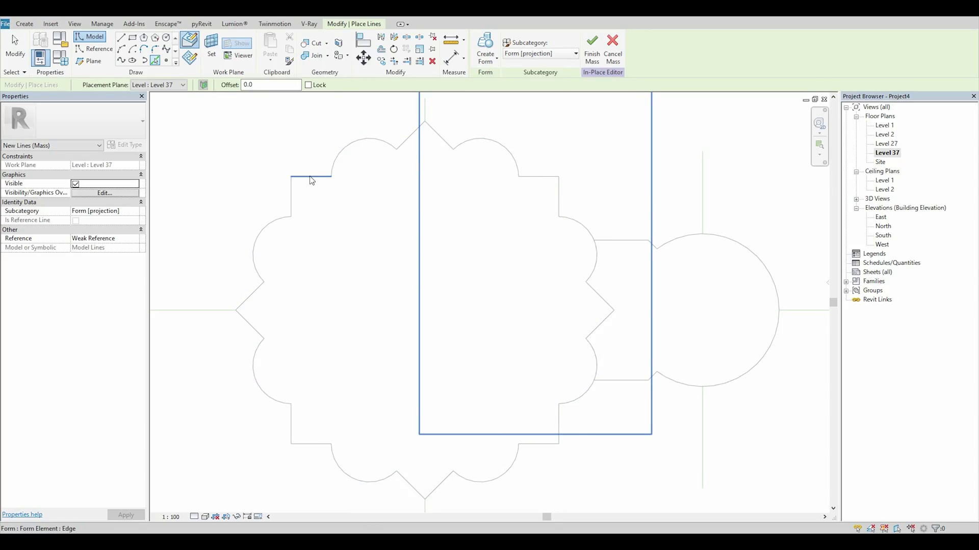
pyautogui.press('Tab')
pyautogui.click(310, 178)
pyautogui.press('Escape')
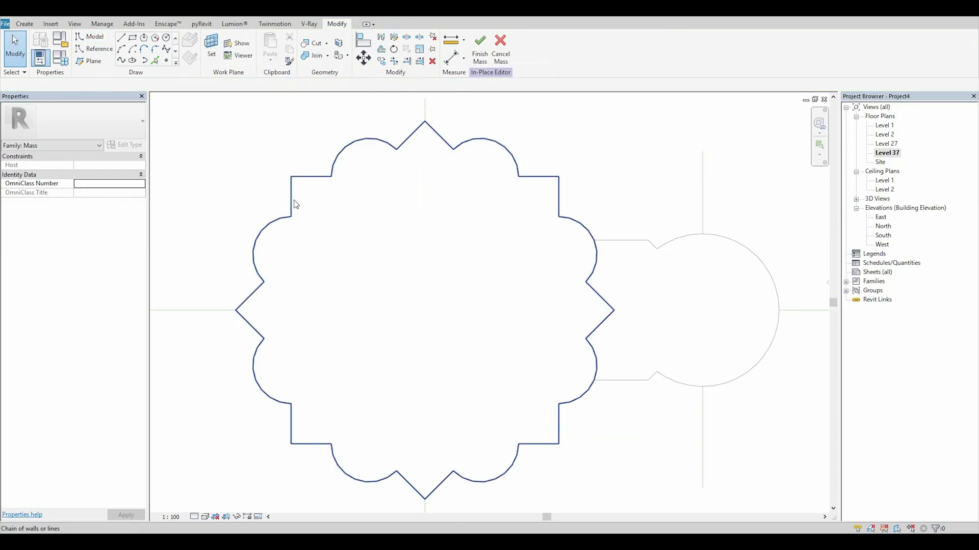
# - Scale the traced outline graphically about the tower's centre, bringing its tip from the existing outline to 23000 mm from the centre
pyautogui.click(295, 203)
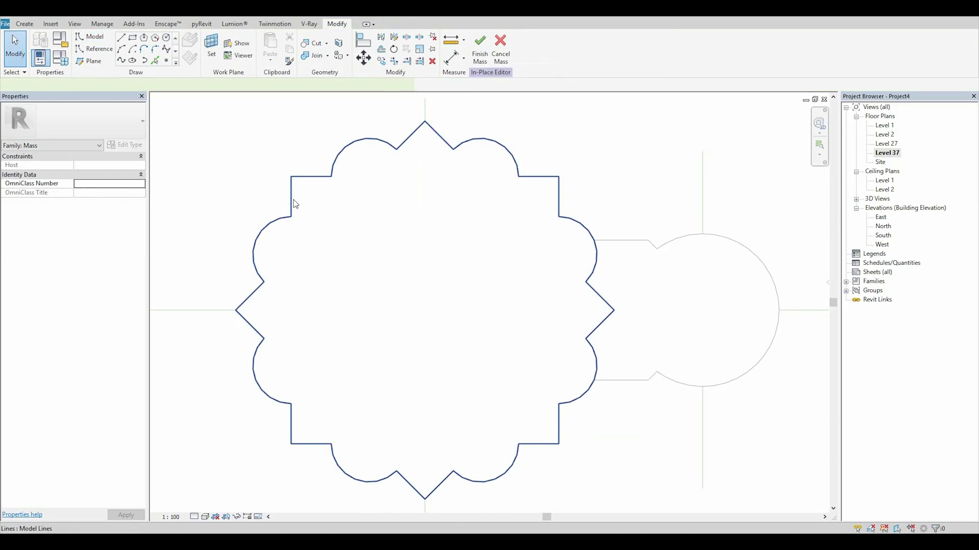
pyautogui.click(419, 49)
pyautogui.click(429, 317)
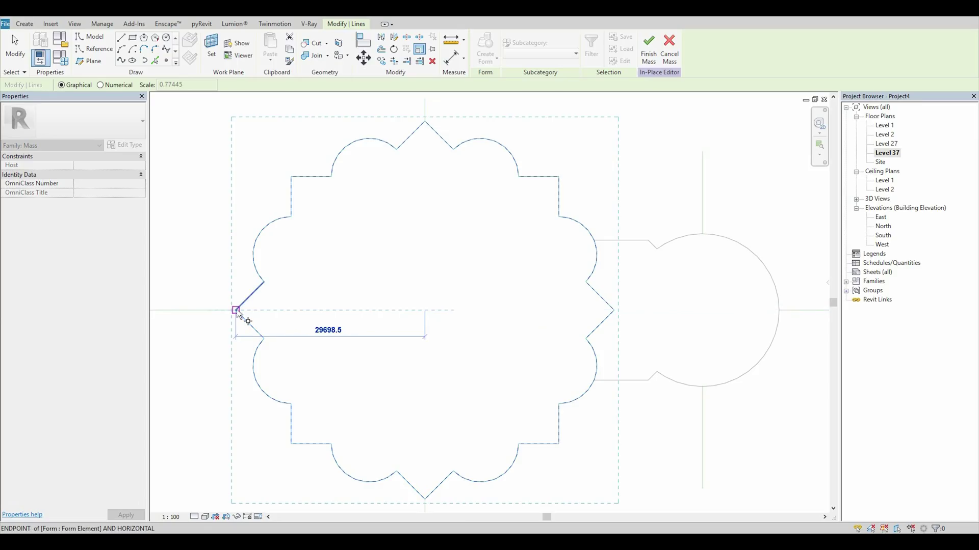
pyautogui.click(236, 310)
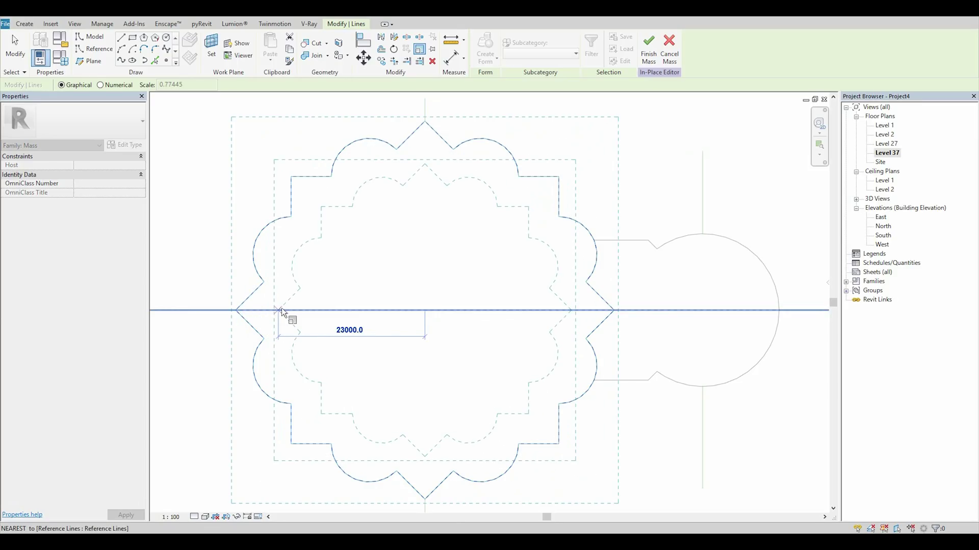
pyautogui.click(282, 309)
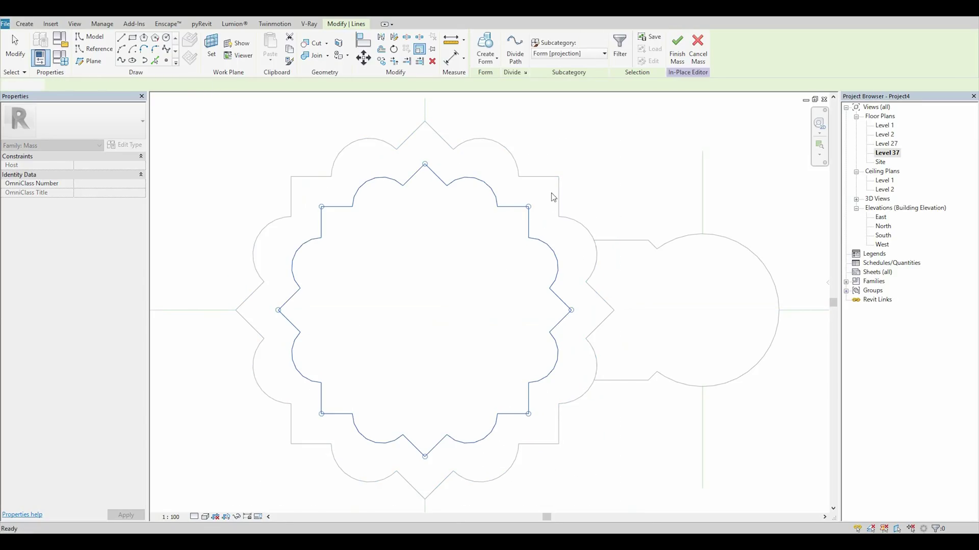
# - Create a solid form from the scaled outline, finish the mass and inspect the new tier in 3D
pyautogui.press('Escape')
pyautogui.click(468, 185)
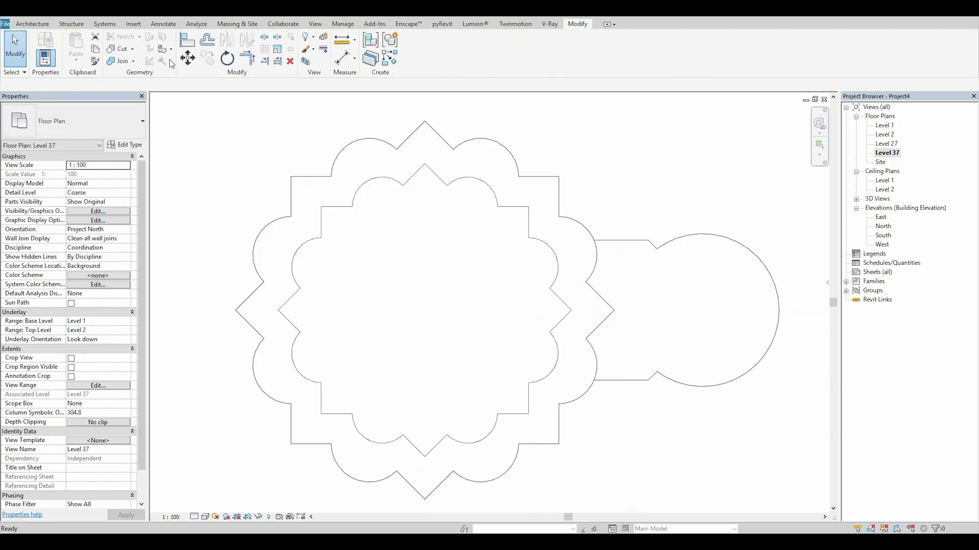
pyautogui.click(176, 13)
pyautogui.keyDown('shift'); pyautogui.moveTo(506, 220); pyautogui.dragTo(541, 293, button='middle'); pyautogui.keyUp('shift')
pyautogui.click(436, 328)
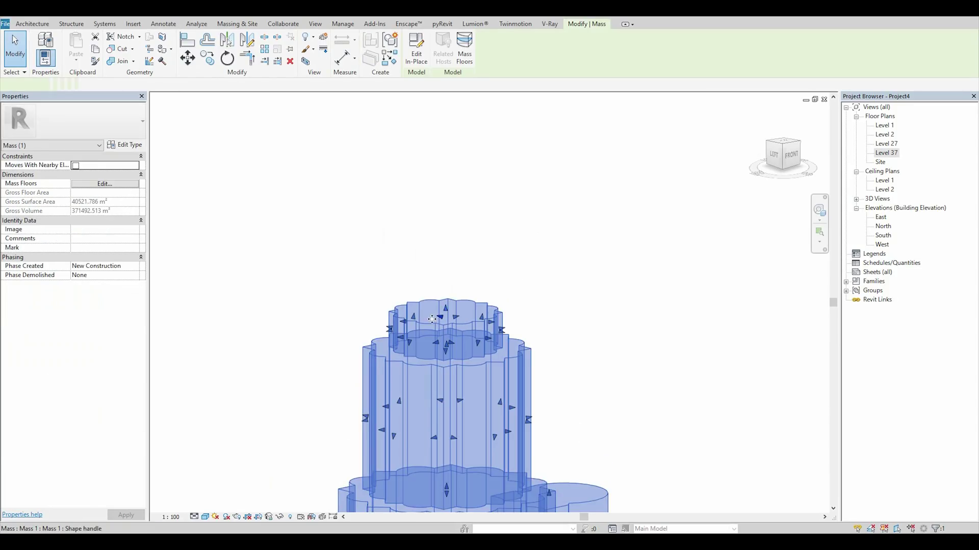
pyautogui.click(626, 289)
# - In the East elevation, stretch the top of the newest tower tier up to Level 46
pyautogui.doubleClick(881, 218)
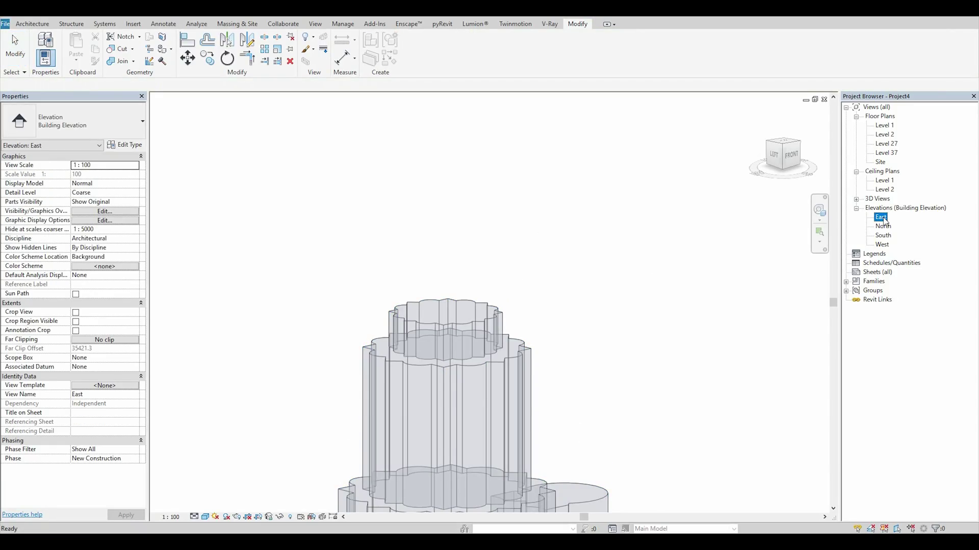
pyautogui.moveTo(557, 290); pyautogui.dragTo(561, 300, button='middle')
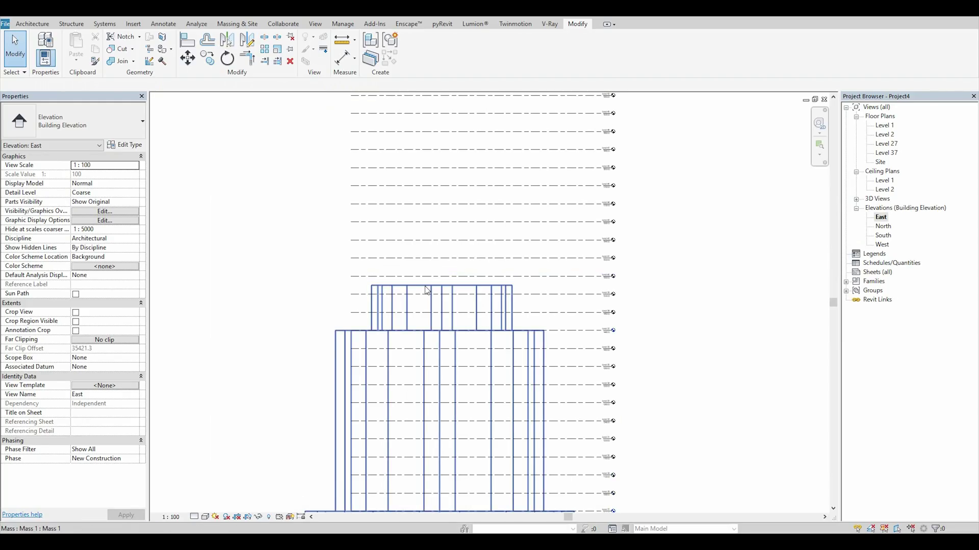
pyautogui.click(429, 291)
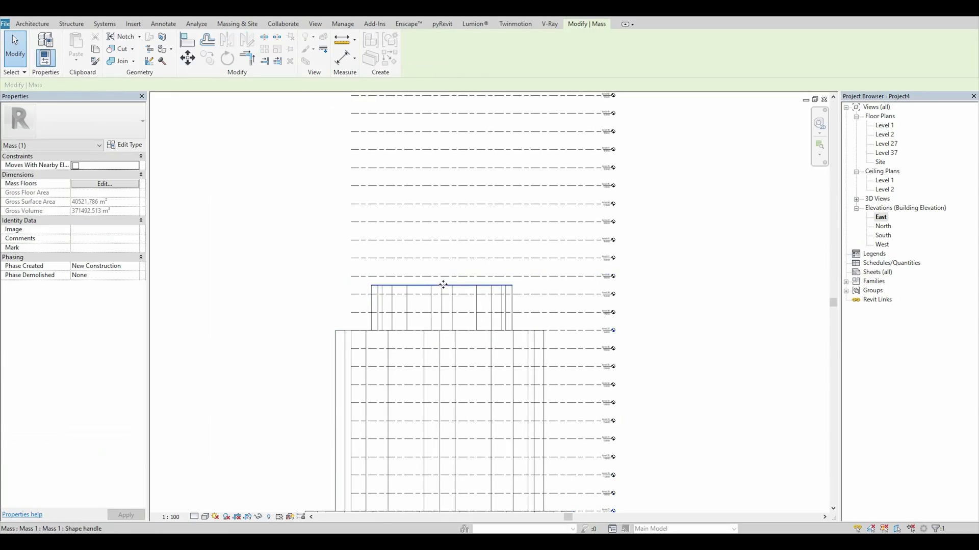
pyautogui.moveTo(445, 187); pyautogui.dragTo(446, 167)
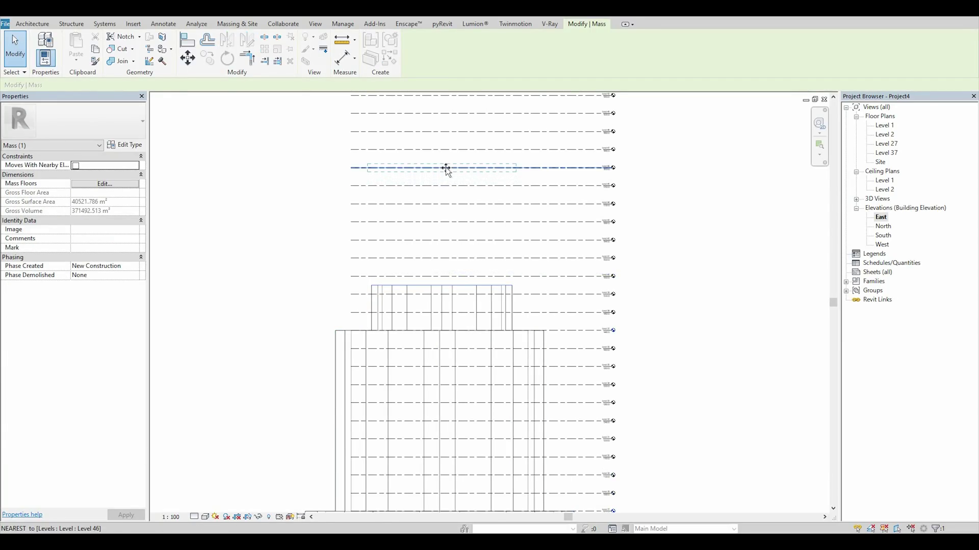
pyautogui.click(670, 220)
pyautogui.scroll(-5, 637, 274)
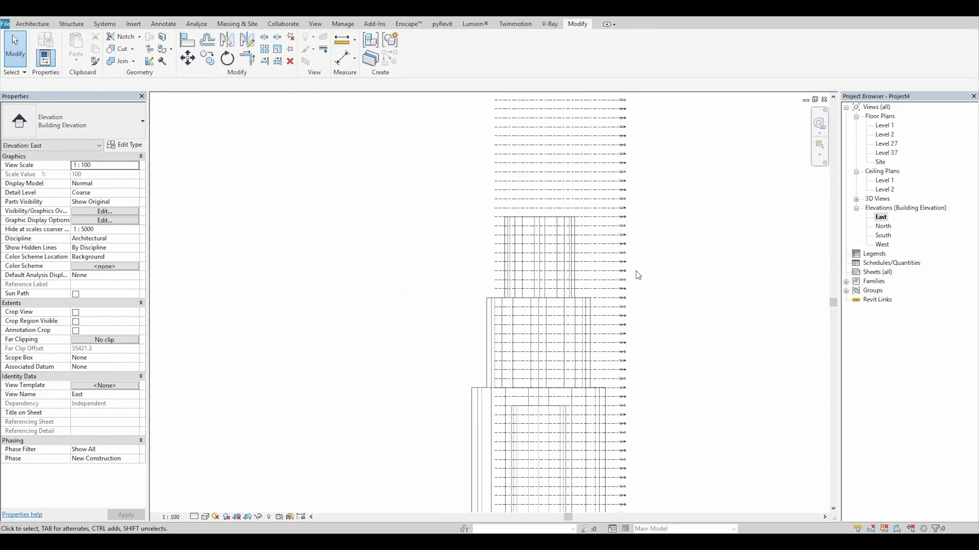
# - Check the level names beside the top tier and raise its top face to Level 47
pyautogui.moveTo(611, 258); pyautogui.dragTo(551, 221, button='middle')
pyautogui.scroll(5, 550, 224)
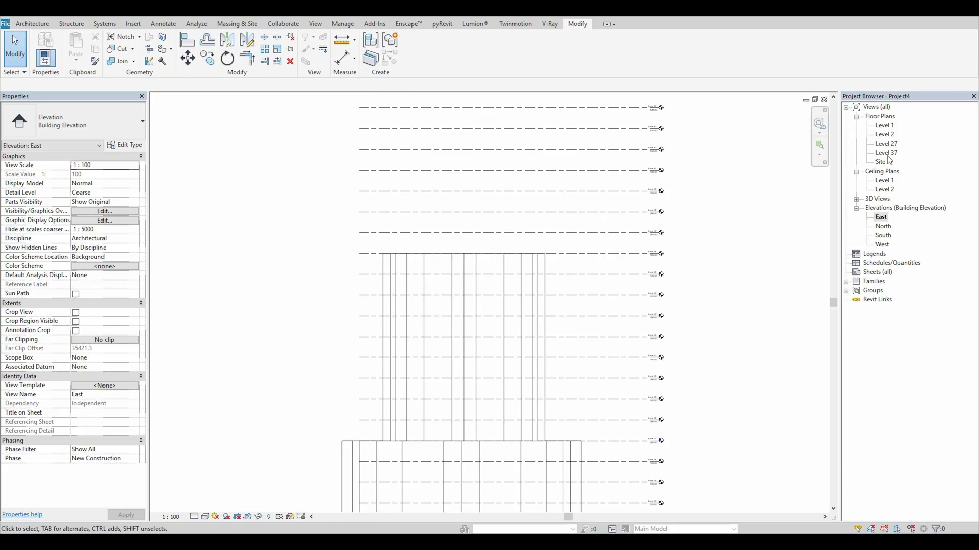
pyautogui.scroll(4, 605, 264)
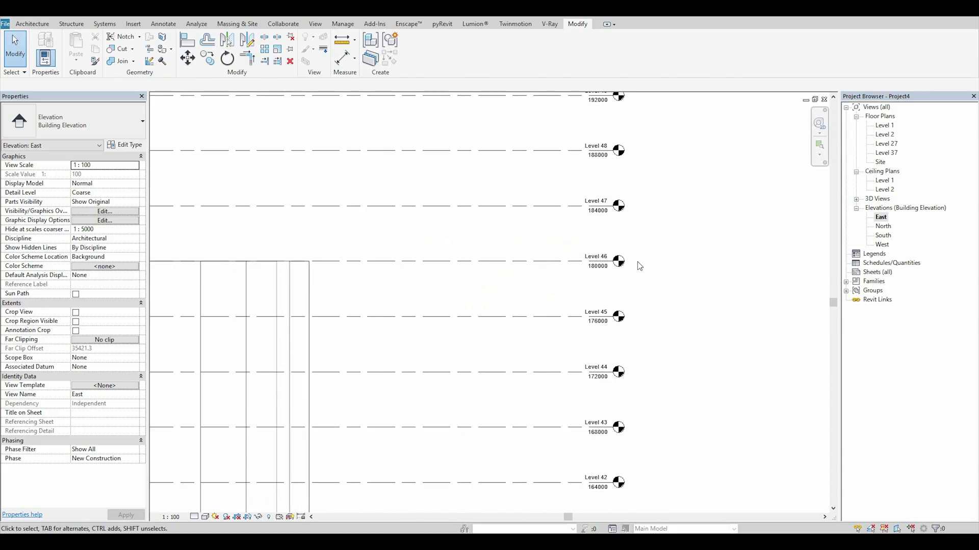
pyautogui.scroll(-5, 670, 261)
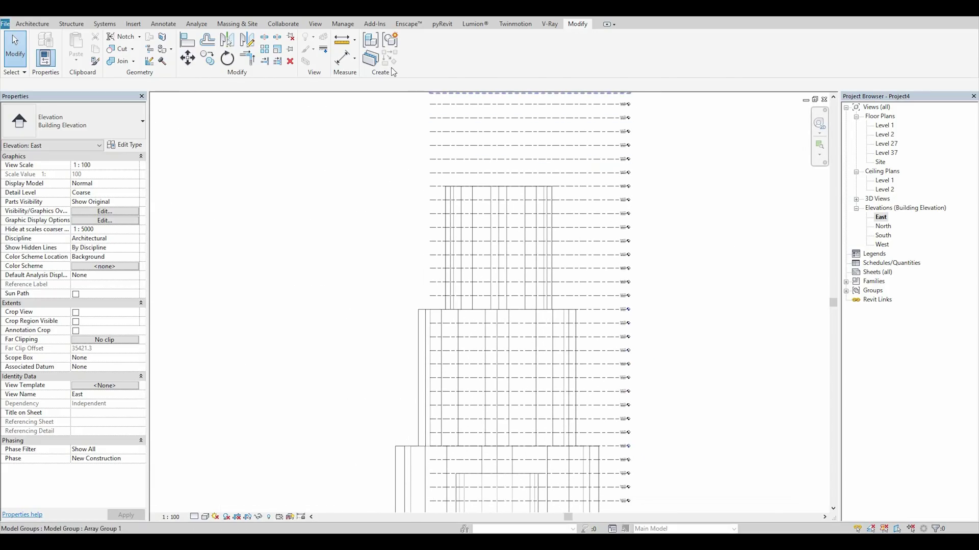
pyautogui.scroll(1, 533, 171)
pyautogui.click(554, 253)
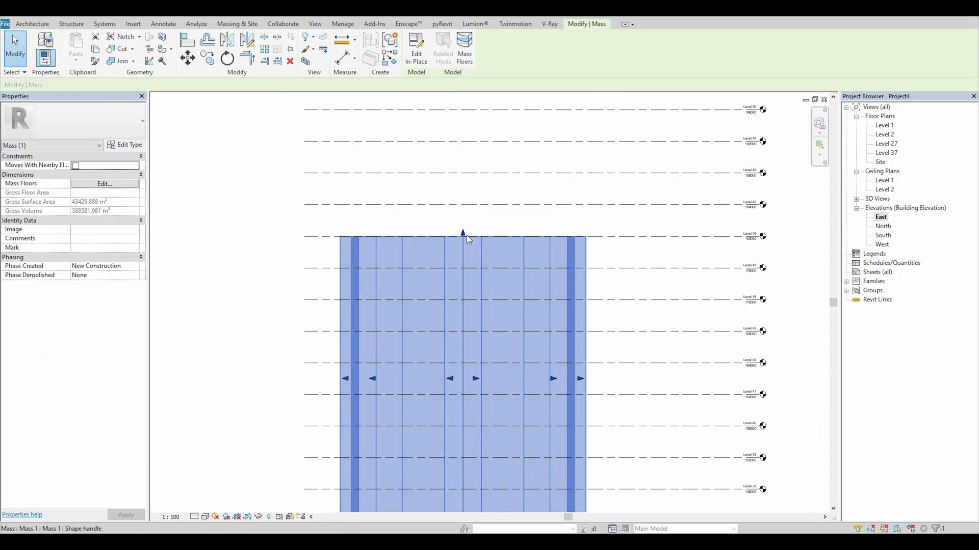
pyautogui.moveTo(464, 231); pyautogui.dragTo(657, 216)
pyautogui.click(705, 216)
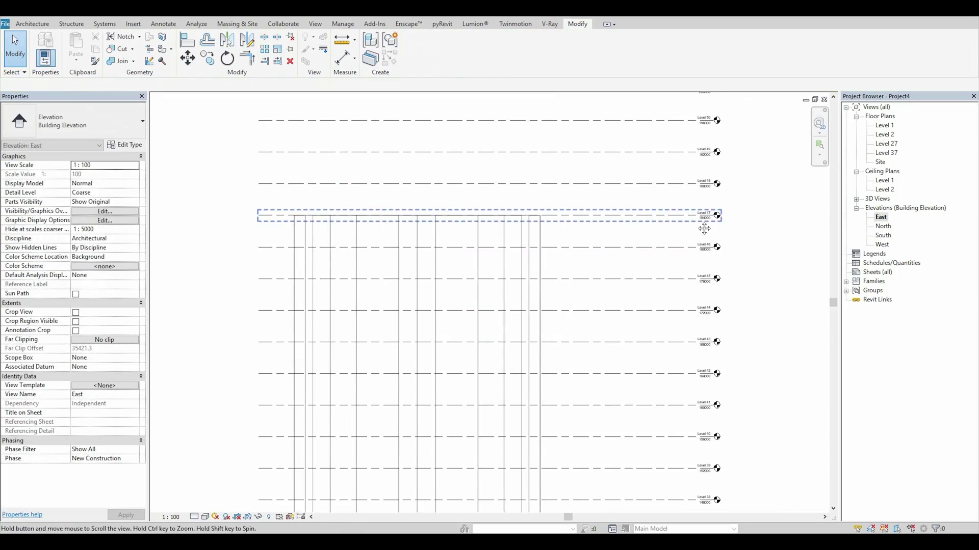
pyautogui.scroll(2, 708, 209)
pyautogui.scroll(-6, 706, 212)
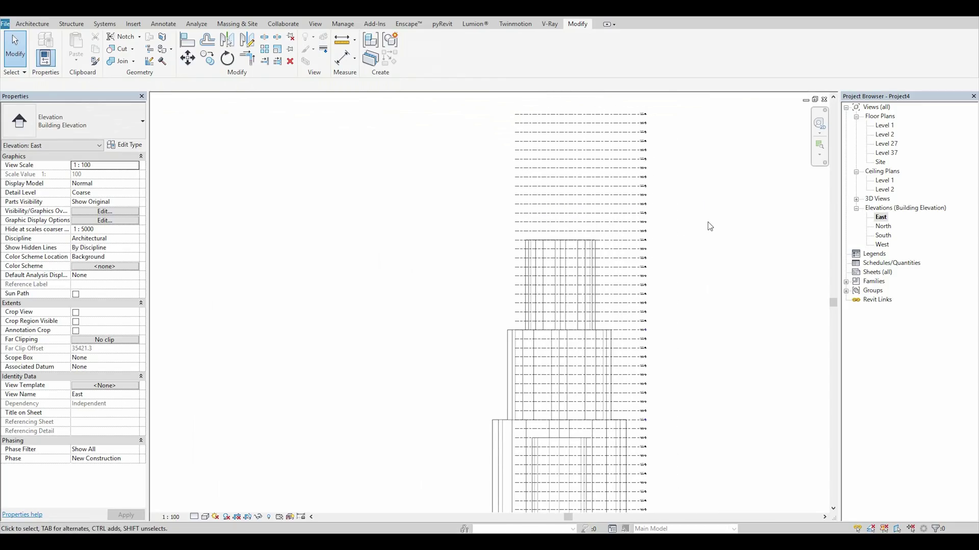
# - Create a new floor plan view for Level 47
pyautogui.click(315, 24)
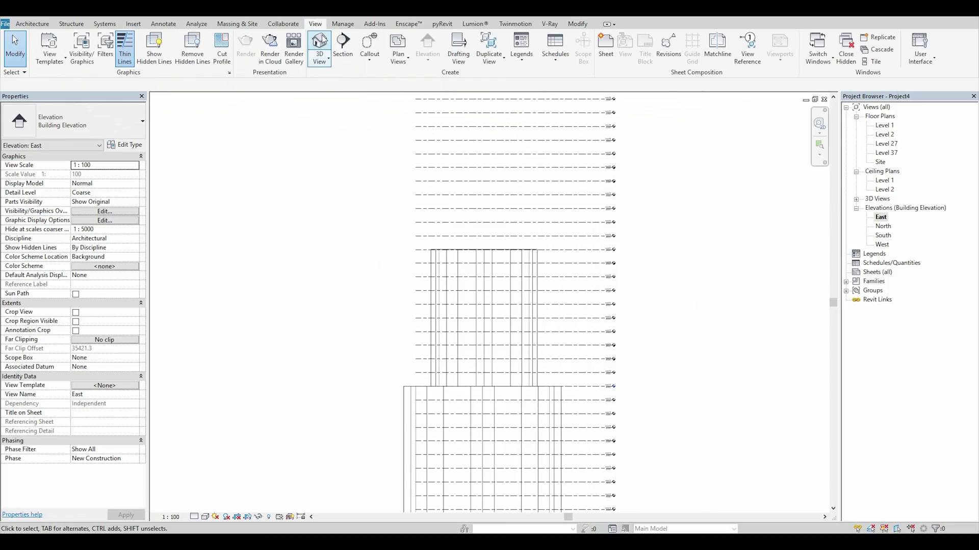
pyautogui.click(391, 63)
pyautogui.click(431, 75)
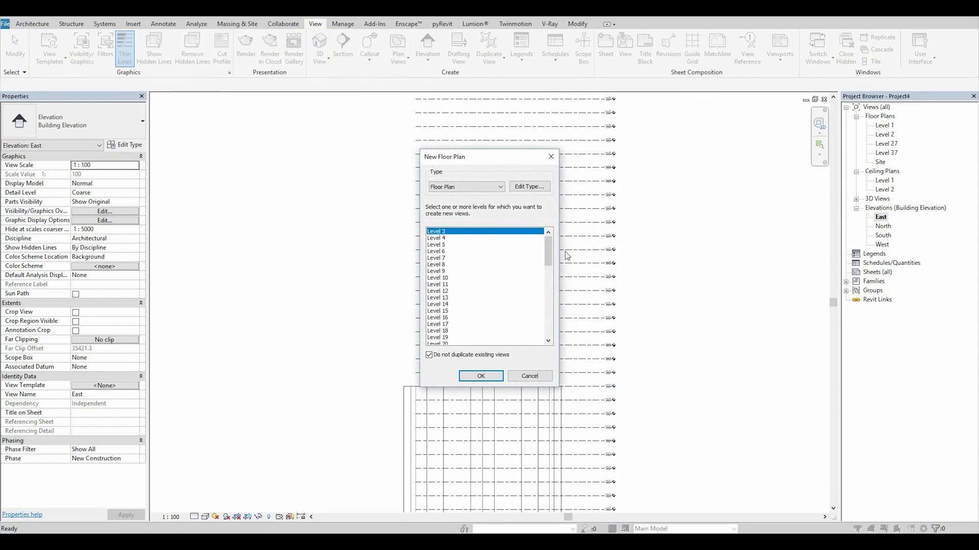
pyautogui.scroll(-1, 550, 277)
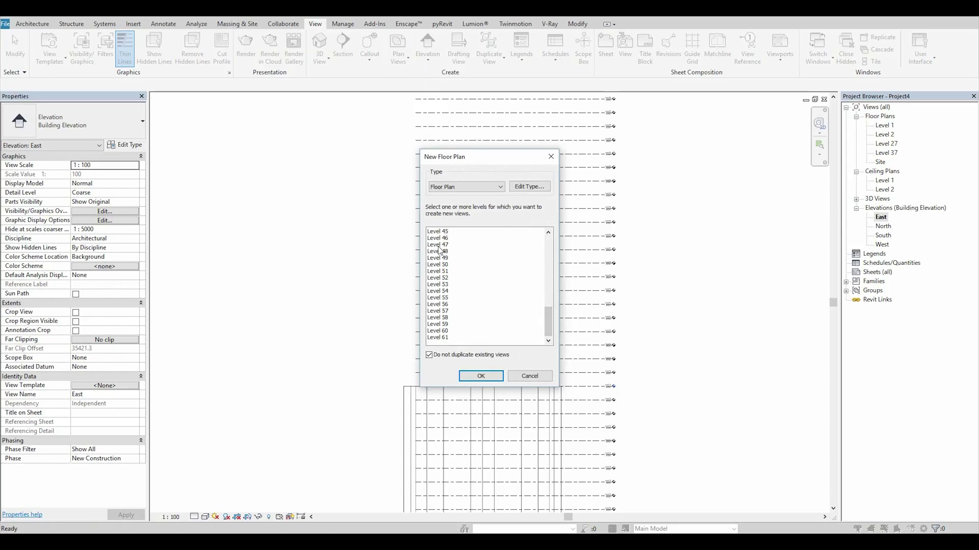
pyautogui.click(439, 246)
pyautogui.click(481, 377)
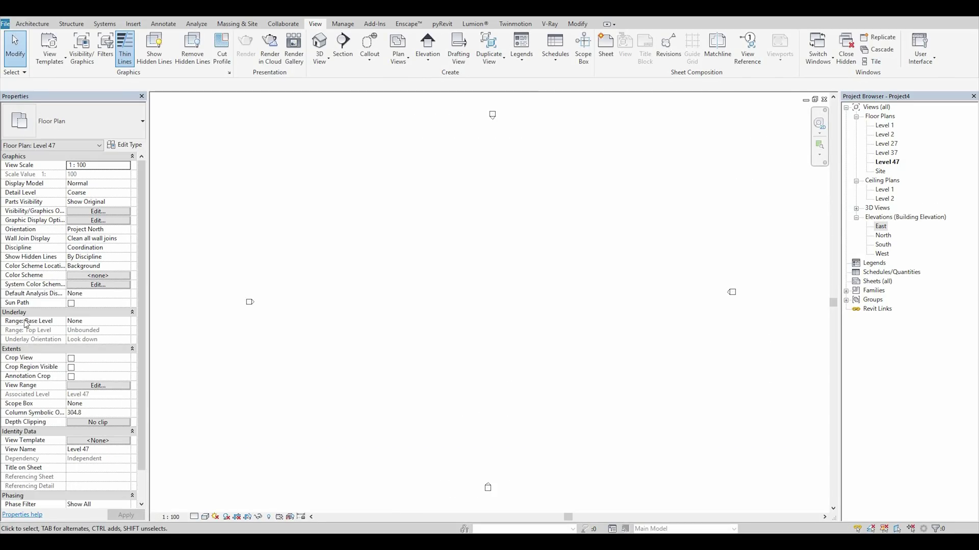
# - Set the Level 47 plan's underlay range to base level Level 1 and top level Level 47
pyautogui.click(123, 321)
pyautogui.click(120, 336)
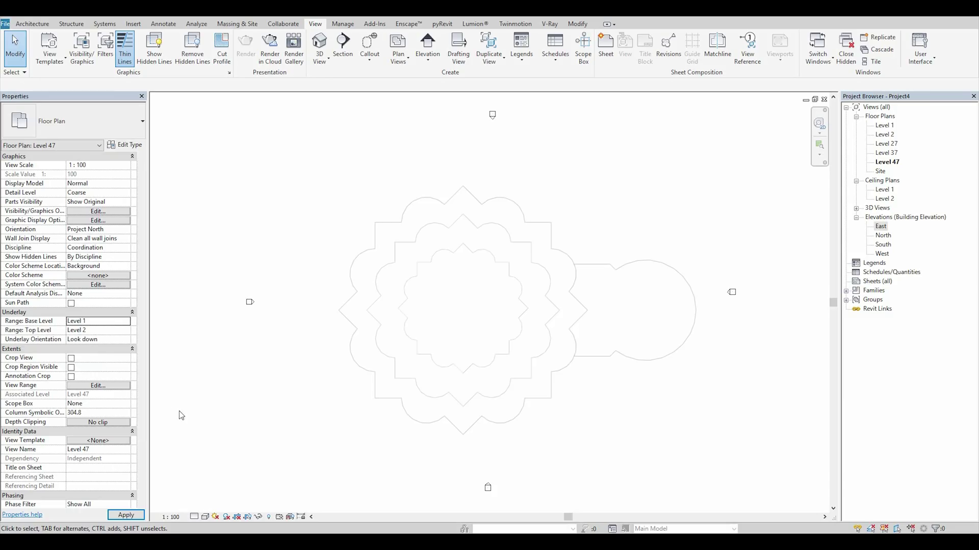
pyautogui.click(125, 330)
pyautogui.click(94, 373)
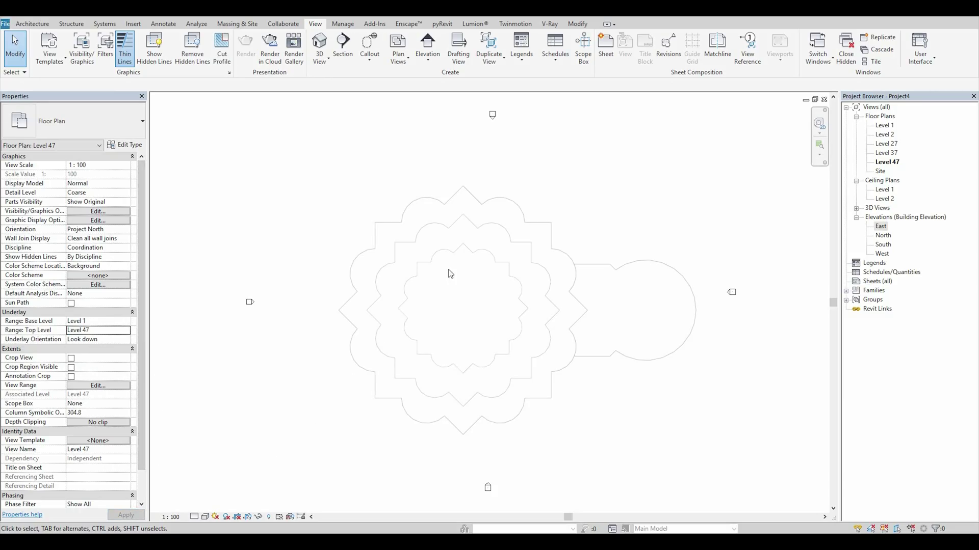
# - From the East elevation, edit the tower mass in place, ungrouping the affected group instances, and open the Level 47 plan
pyautogui.doubleClick(880, 227)
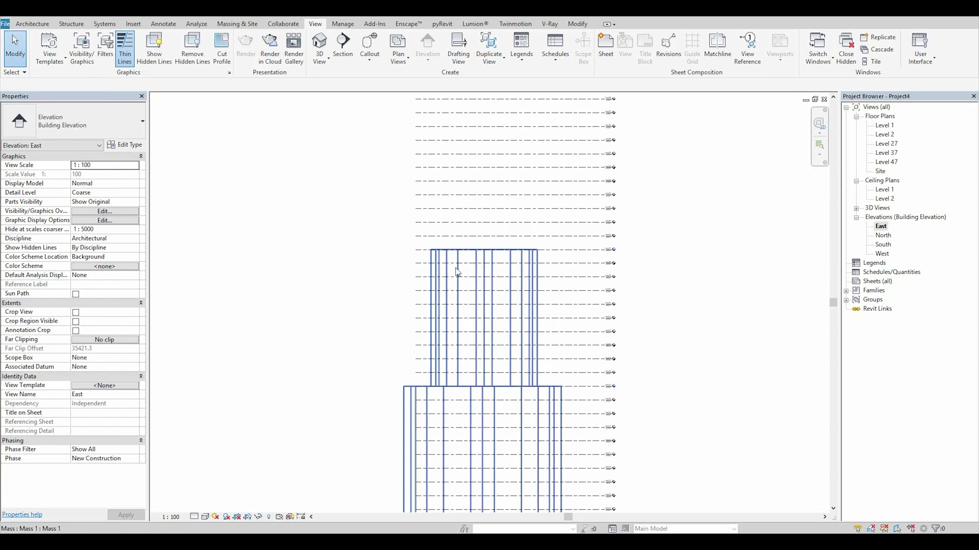
pyautogui.click(457, 272)
pyautogui.click(888, 127)
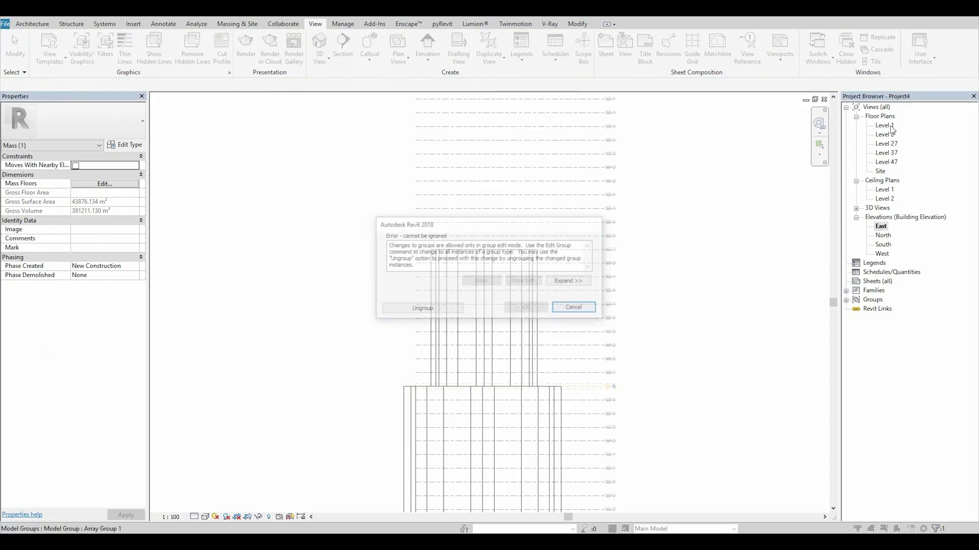
pyautogui.click(422, 309)
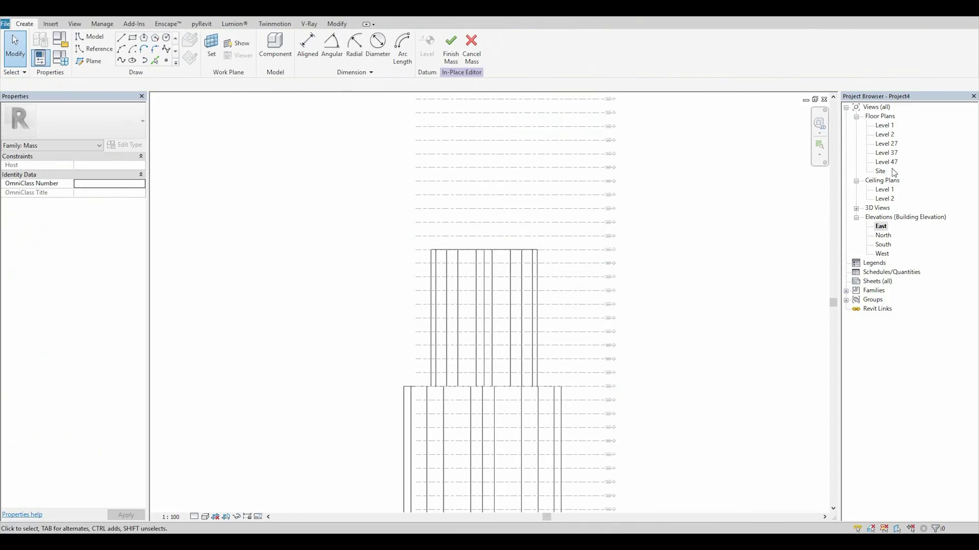
pyautogui.moveTo(440, 284); pyautogui.dragTo(426, 262, button='middle')
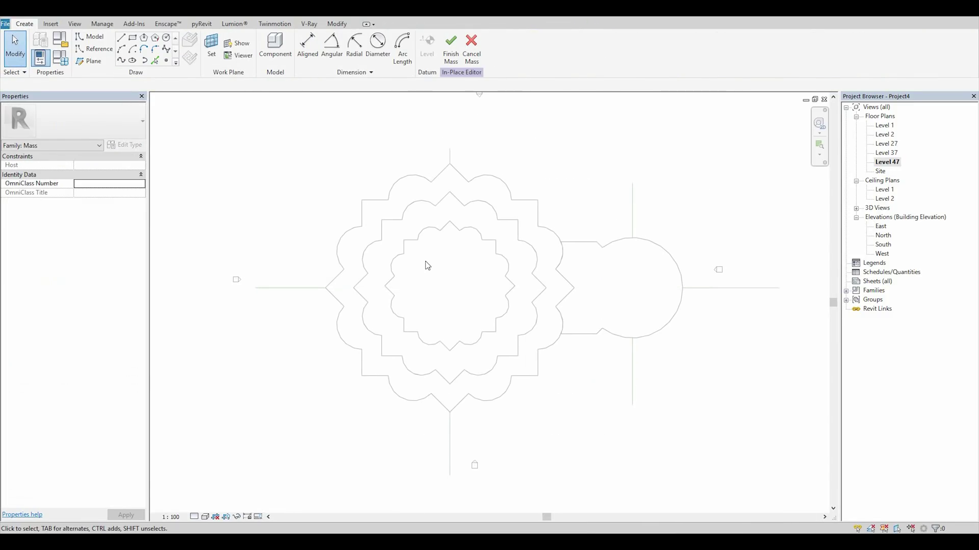
# - Trace the innermost scalloped tier outline as a chain of model lines on Level 47
pyautogui.scroll(2, 426, 262)
pyautogui.click(155, 60)
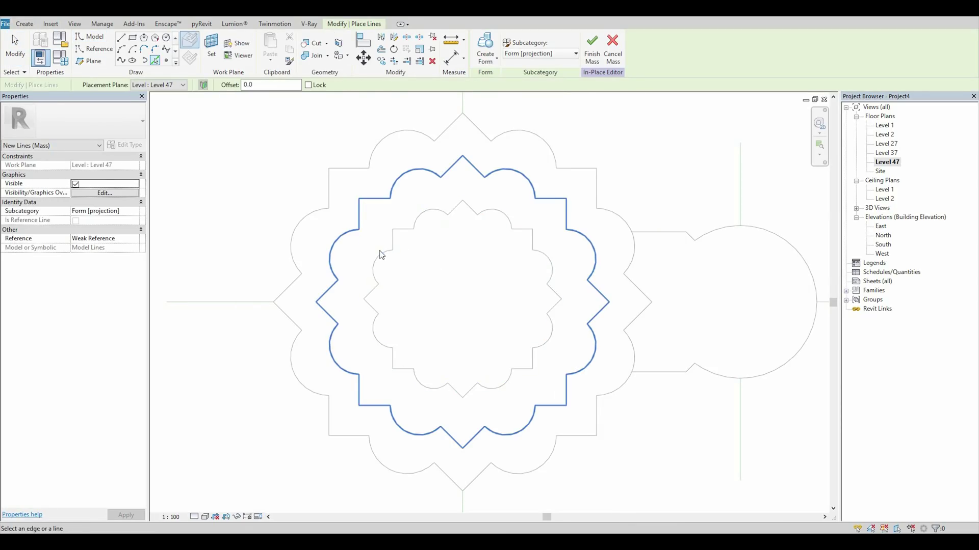
pyautogui.press('Tab')
pyautogui.click(399, 254)
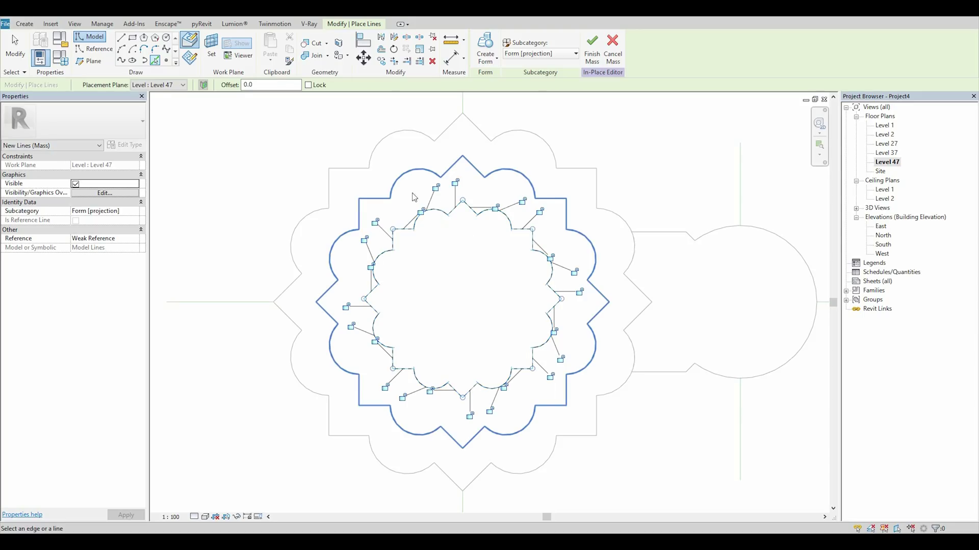
# - Scale the traced Level 47 outline about the tower centre so its side point lies 9000 from the centre
pyautogui.press('Escape')
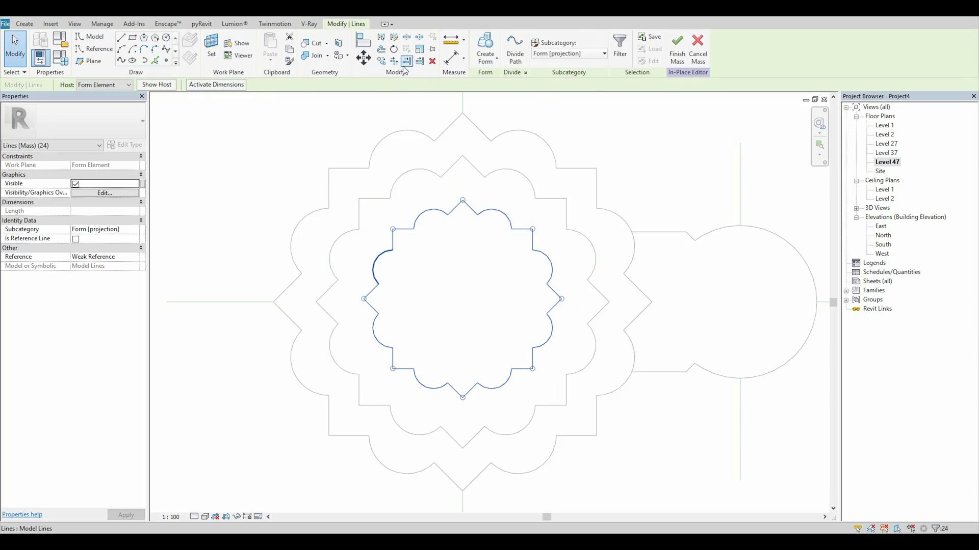
pyautogui.click(420, 51)
pyautogui.click(463, 299)
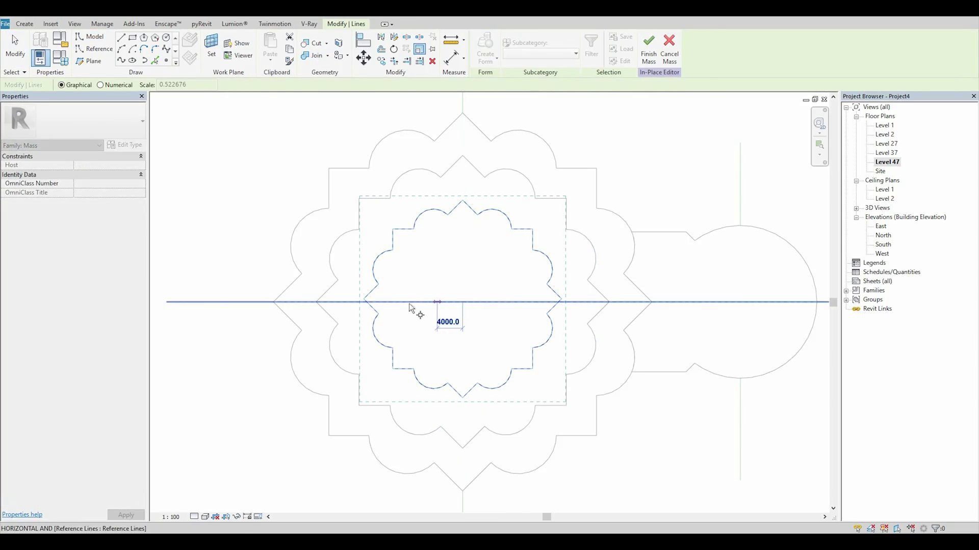
pyautogui.click(366, 303)
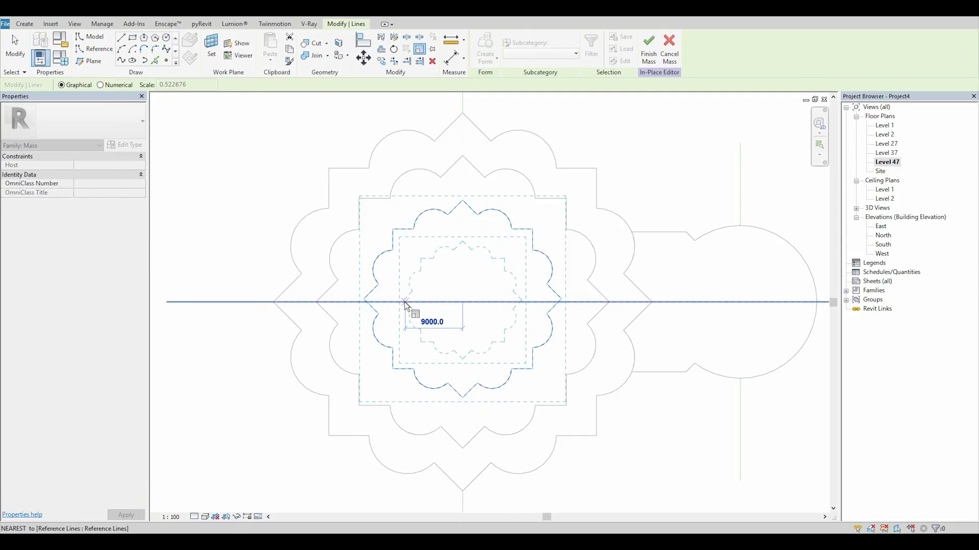
# - Finish the mass with a solid form created from the scaled Level 47 outline, and open the 3D view
pyautogui.click(461, 263)
pyautogui.click(485, 49)
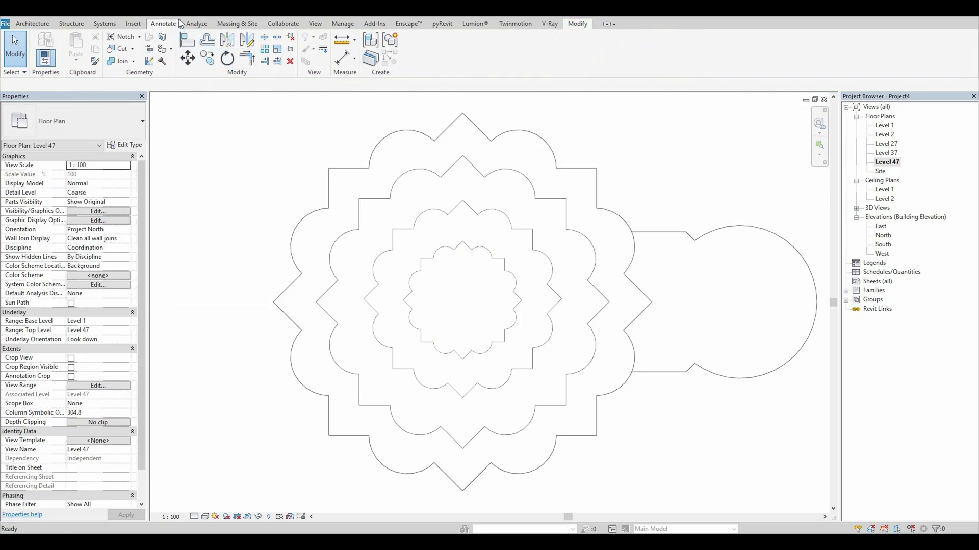
pyautogui.click(179, 9)
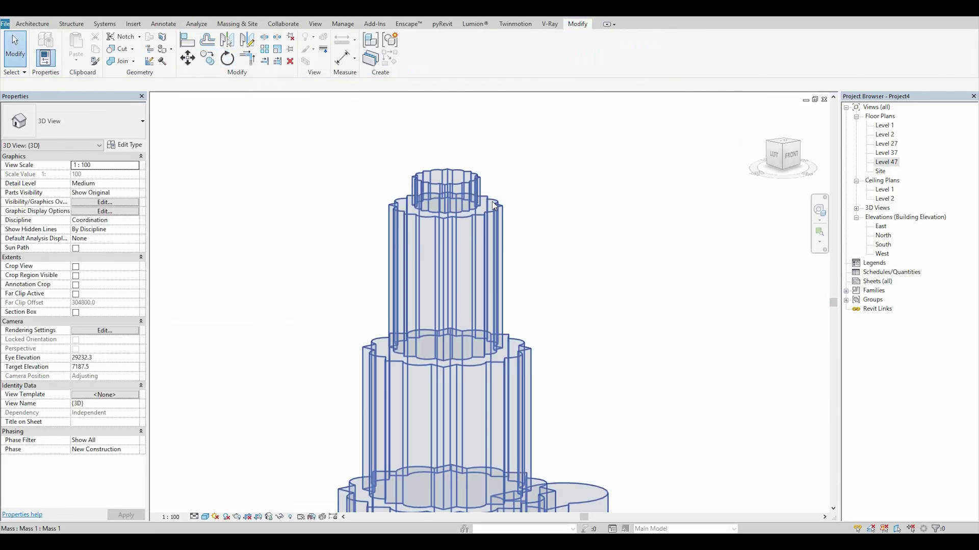
# - Stretch the narrowest top tier upward by raising its top face to roughly twice its height
pyautogui.moveTo(516, 189); pyautogui.dragTo(542, 253, button='middle')
pyautogui.click(481, 249)
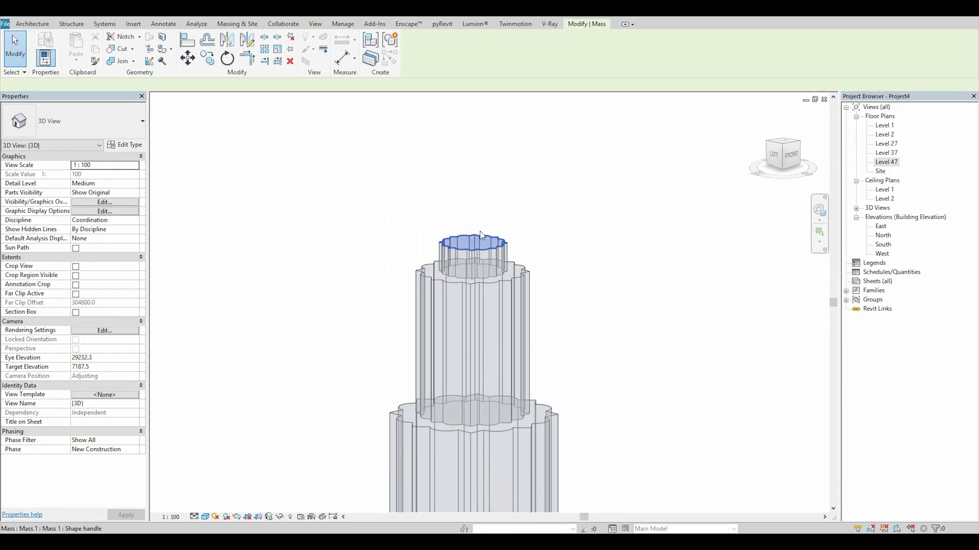
pyautogui.moveTo(471, 239); pyautogui.dragTo(466, 199)
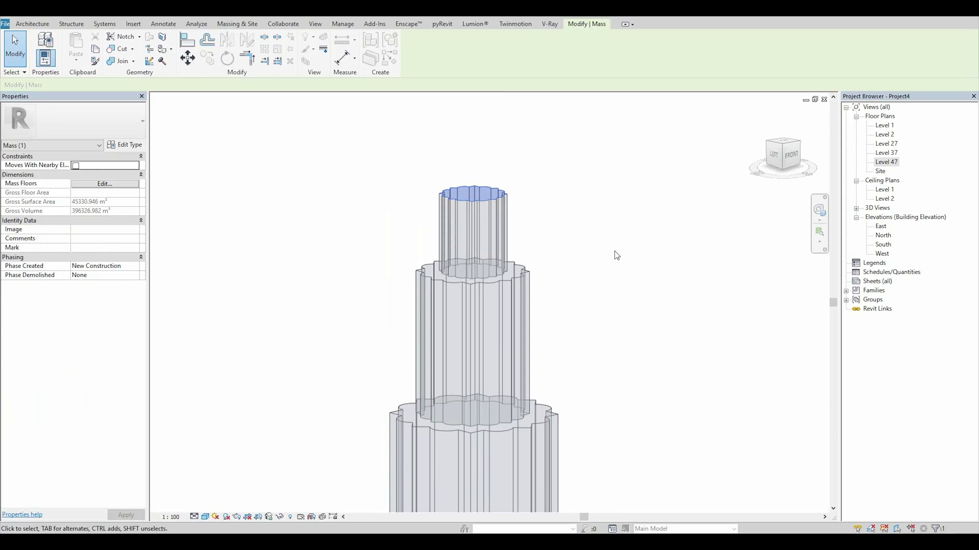
pyautogui.click(615, 254)
# - Try to join the round annex with the tower tiers using Join Geometry on the finished mass
pyautogui.scroll(-5, 614, 255)
pyautogui.keyDown('shift'); pyautogui.moveTo(622, 279); pyautogui.dragTo(598, 326, button='middle'); pyautogui.keyUp('shift')
pyautogui.scroll(4, 527, 344)
pyautogui.scroll(1, 473, 352)
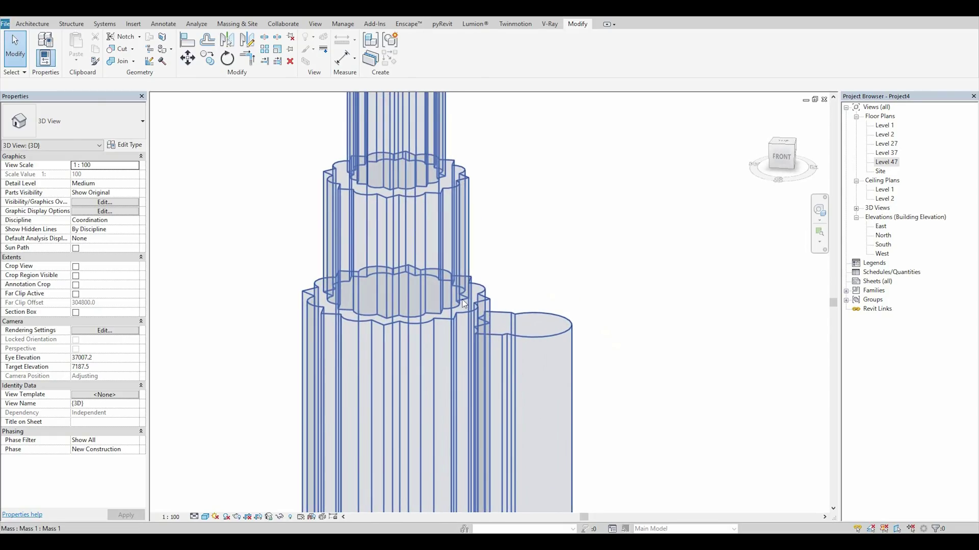
pyautogui.click(124, 65)
pyautogui.click(540, 362)
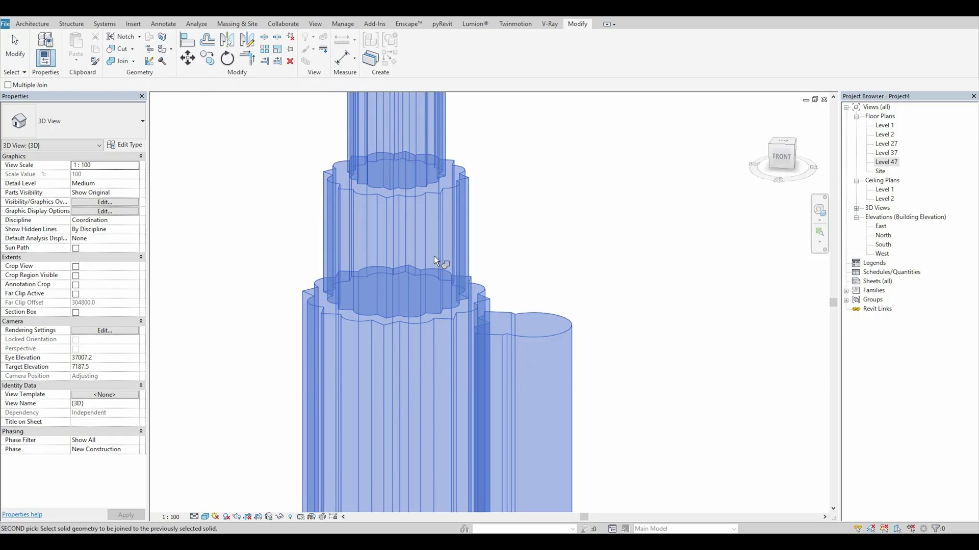
# - Edit the tower mass in place, ungrouping the affected instances, and join the annex, base and stacked tiers into one solid before finishing the mass
pyautogui.click(516, 330)
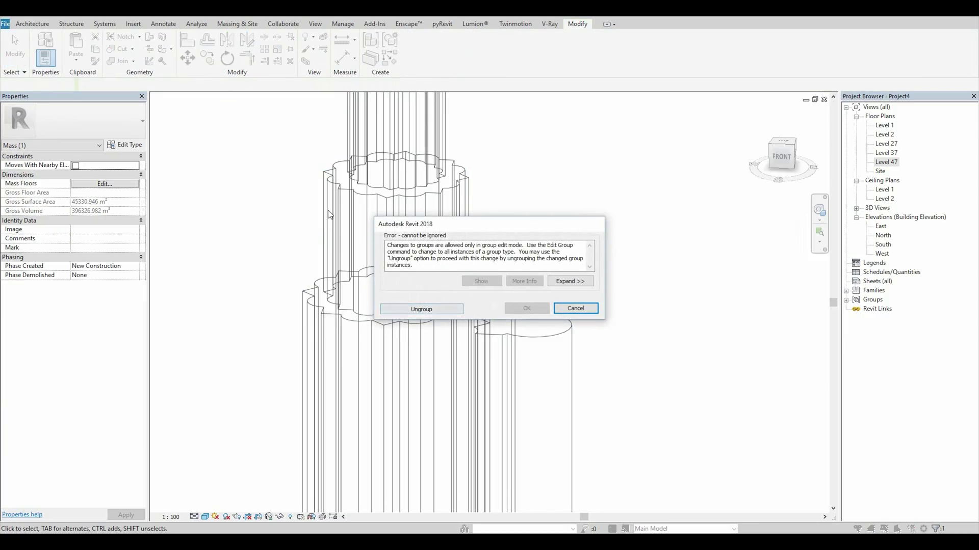
pyautogui.click(448, 310)
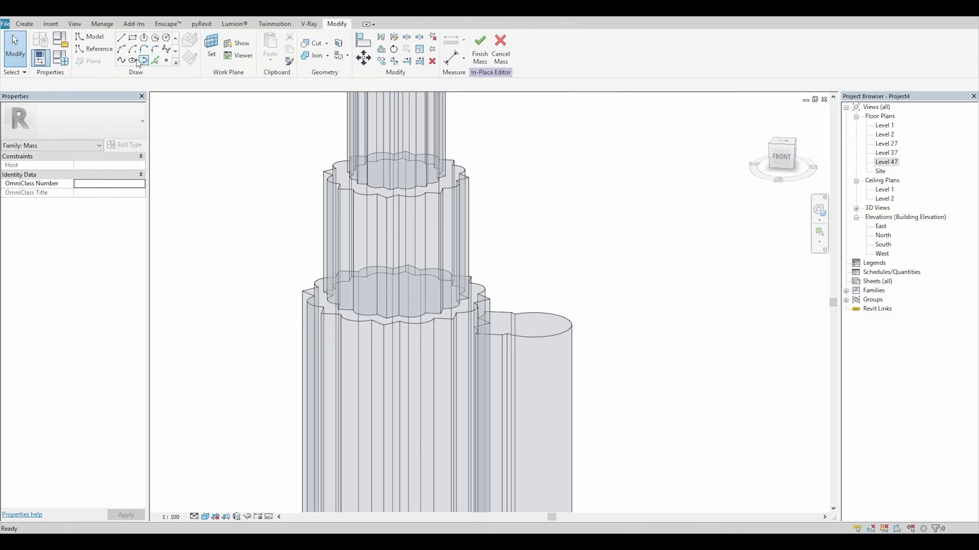
pyautogui.click(314, 55)
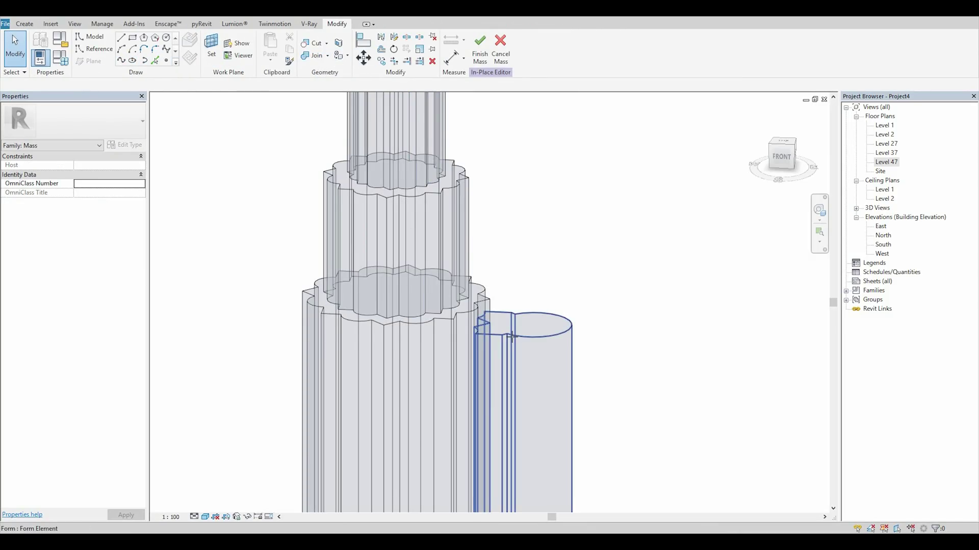
pyautogui.click(405, 305)
pyautogui.click(404, 312)
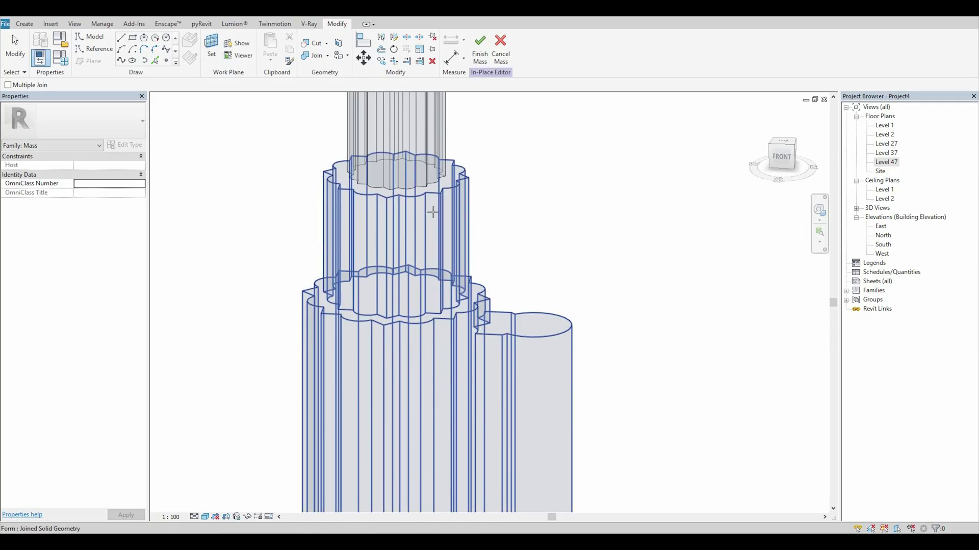
pyautogui.scroll(-3, 485, 139)
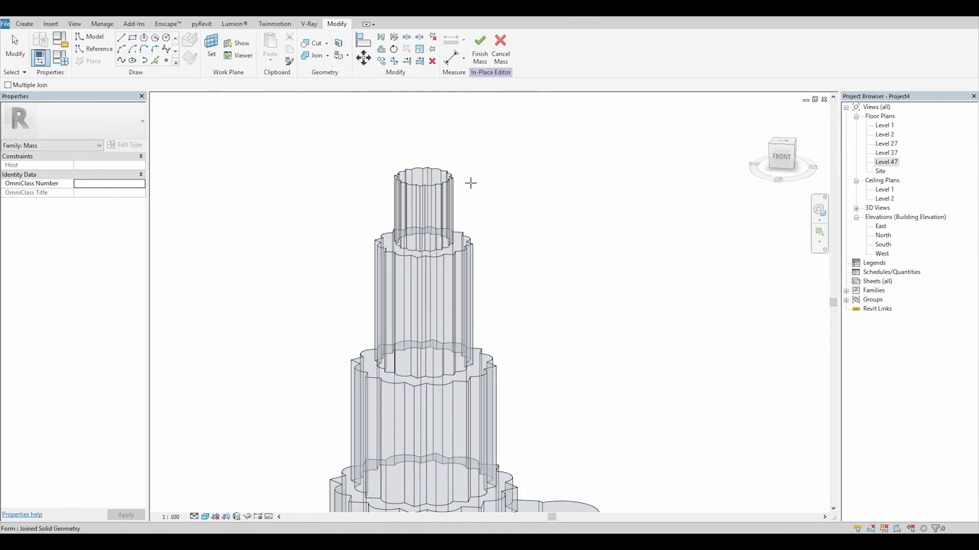
pyautogui.moveTo(576, 267); pyautogui.dragTo(471, 220, button='middle')
pyautogui.scroll(-2, 493, 183)
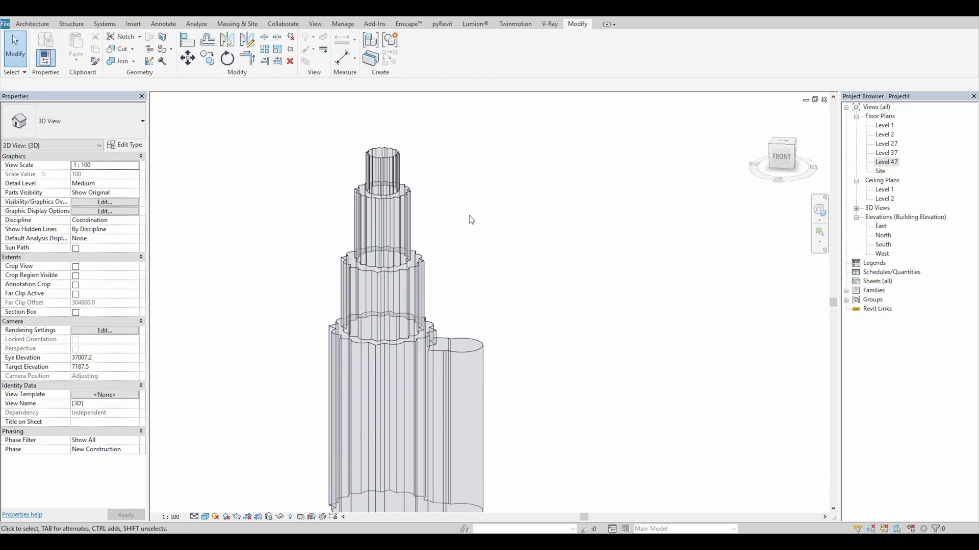
pyautogui.click(250, 25)
pyautogui.click(207, 45)
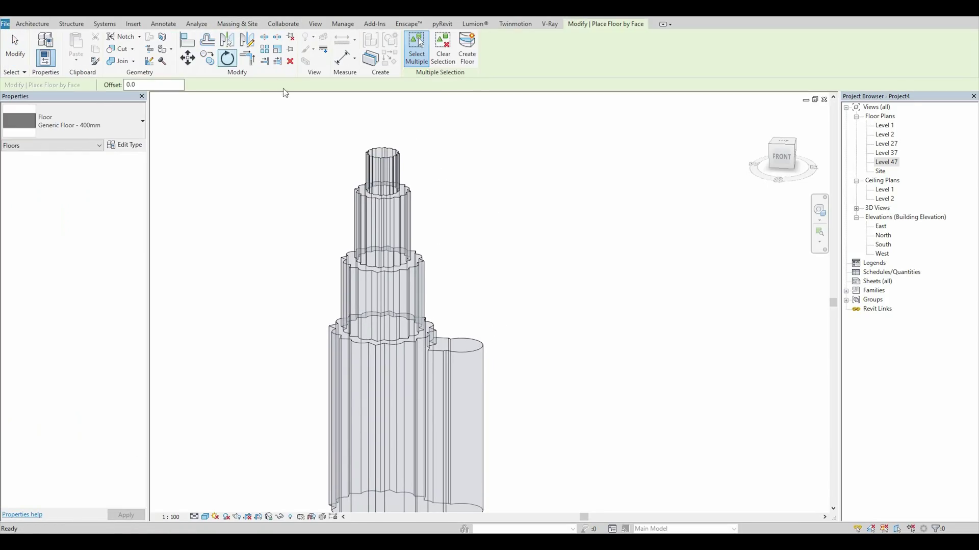
pyautogui.click(467, 55)
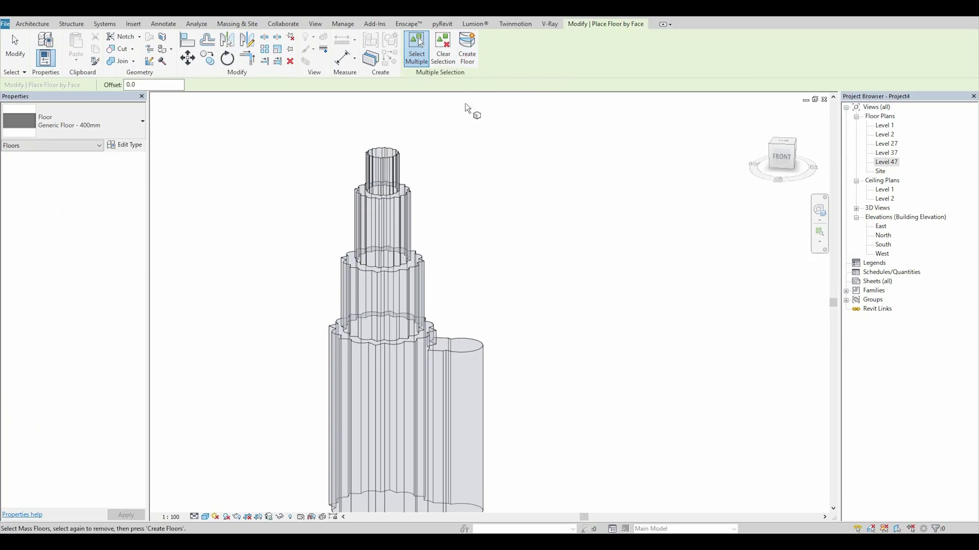
pyautogui.scroll(-2, 412, 232)
pyautogui.press('Escape')
# - Create mass floors in the tower mass for every level from Level 1 to Level 61
pyautogui.click(396, 230)
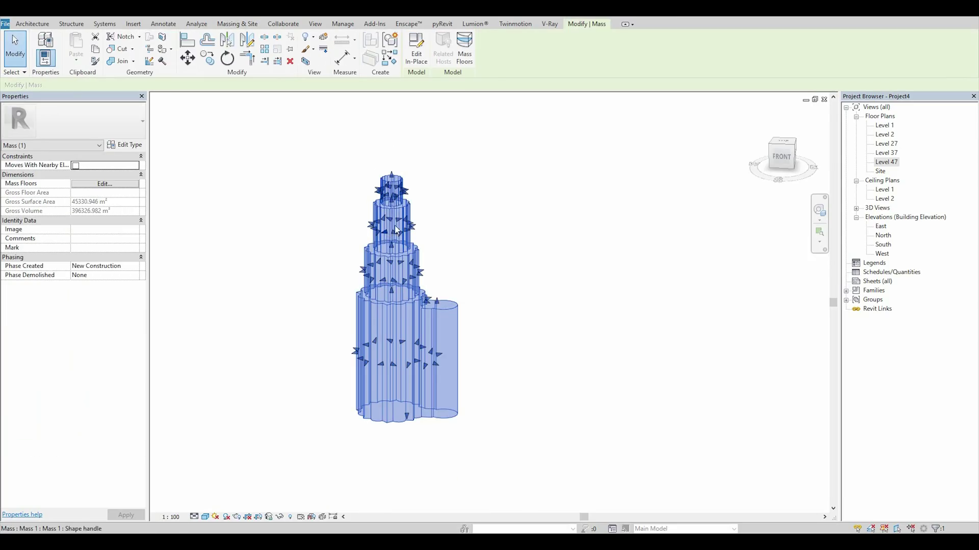
pyautogui.click(470, 51)
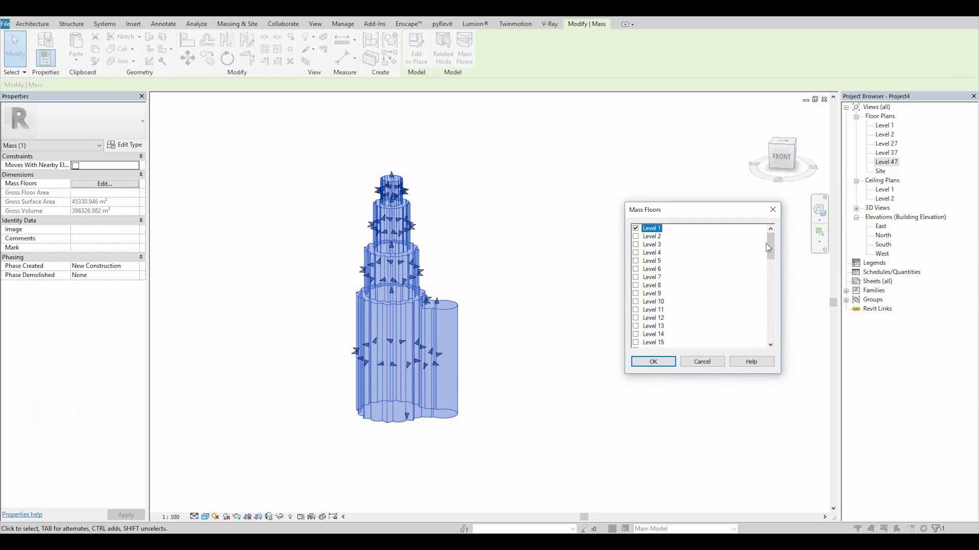
pyautogui.moveTo(771, 249); pyautogui.dragTo(771, 347)
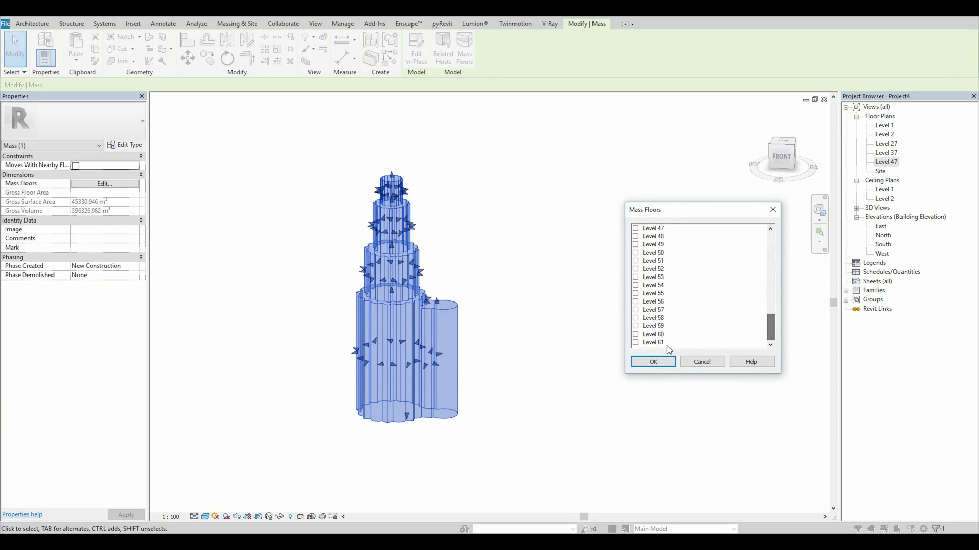
pyautogui.keyDown('shift'); pyautogui.click(637, 342); pyautogui.keyUp('shift')
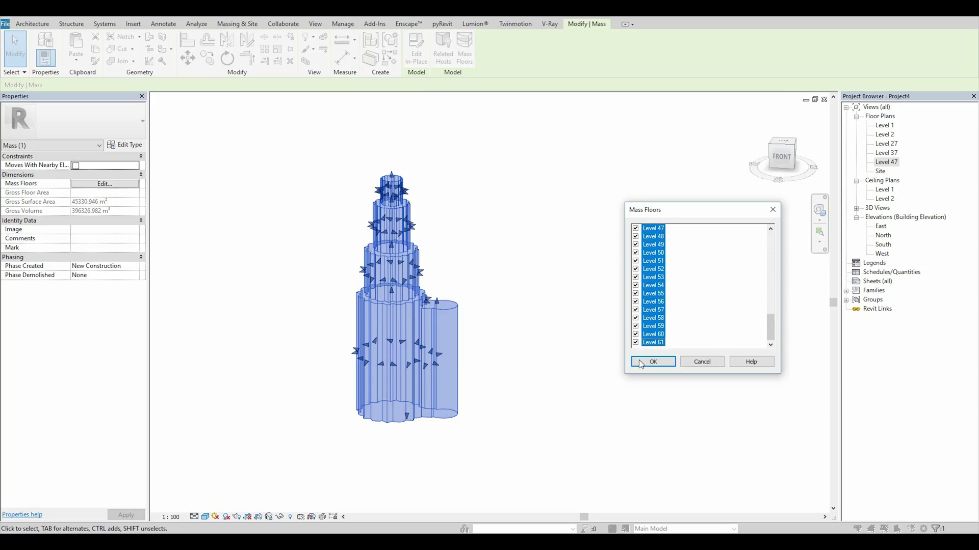
pyautogui.click(653, 362)
pyautogui.press('Escape')
# - Create a curtain system by face on the annex's curved face, using the 1500 x 3000mm type with a changed Grid 2 spacing
pyautogui.scroll(3, 365, 292)
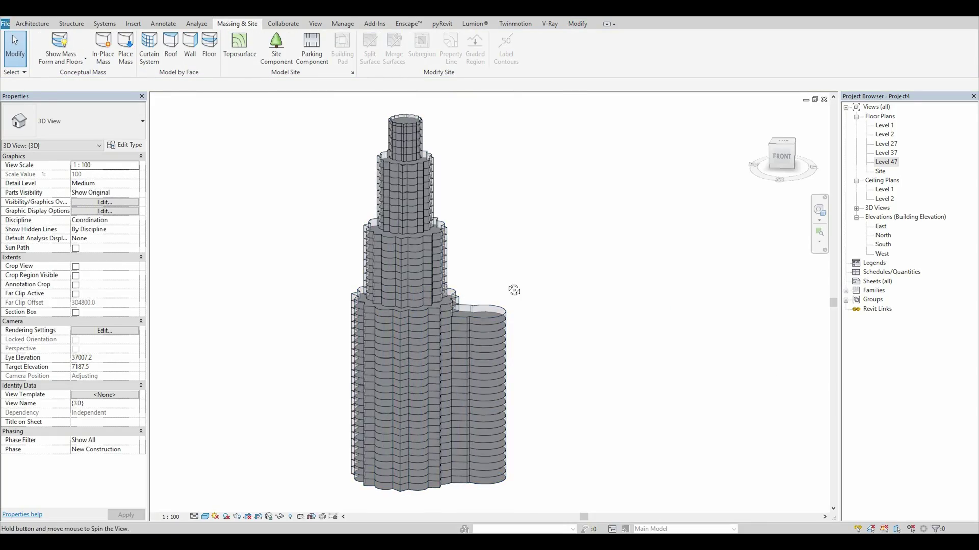
pyautogui.moveTo(513, 290)
pyautogui.keyDown('shift'); pyautogui.mouseDown(button='middle')
pyautogui.moveTo(634, 216)
pyautogui.moveTo(506, 286)
pyautogui.mouseUp(button='middle'); pyautogui.keyUp('shift')
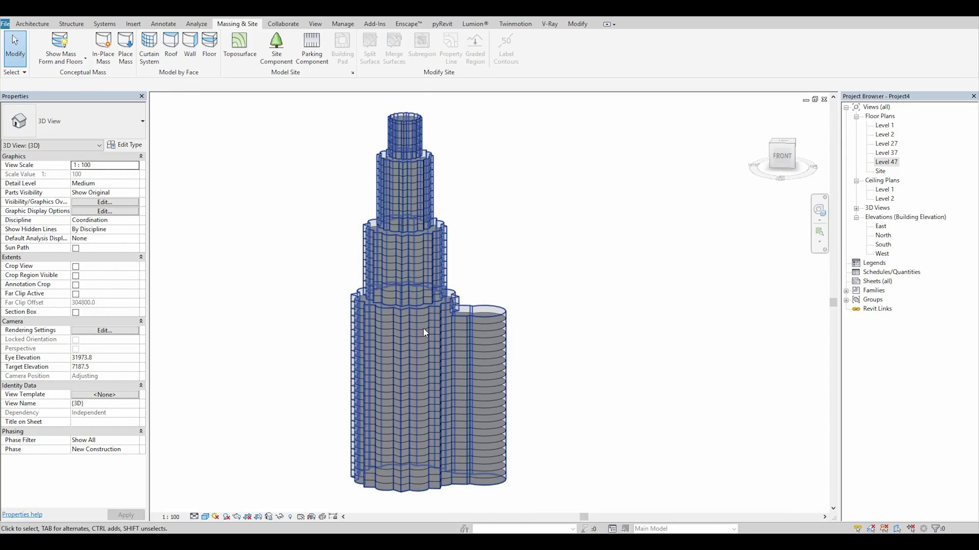
pyautogui.click(149, 46)
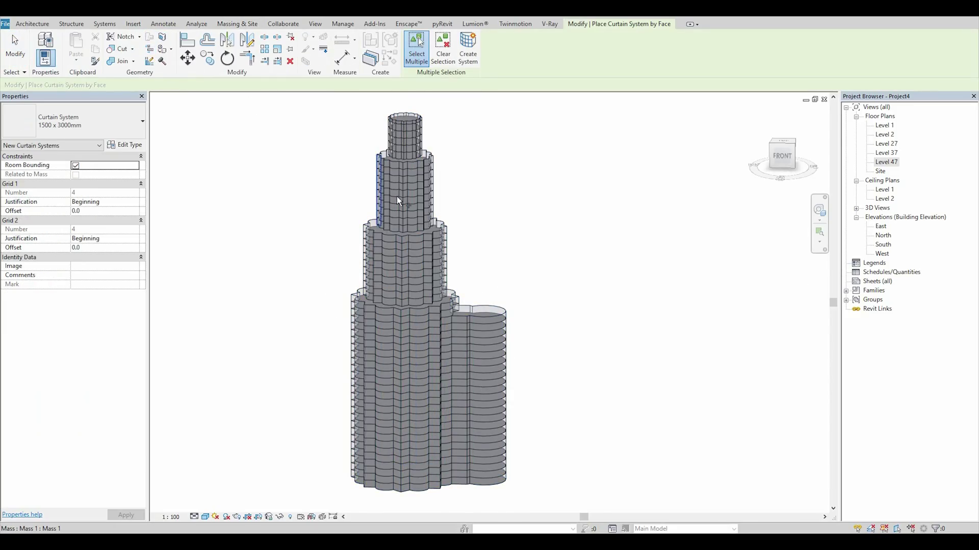
pyautogui.click(484, 358)
pyautogui.keyDown('shift'); pyautogui.moveTo(619, 341); pyautogui.dragTo(477, 382, button='middle'); pyautogui.keyUp('shift')
pyautogui.scroll(3, 478, 378)
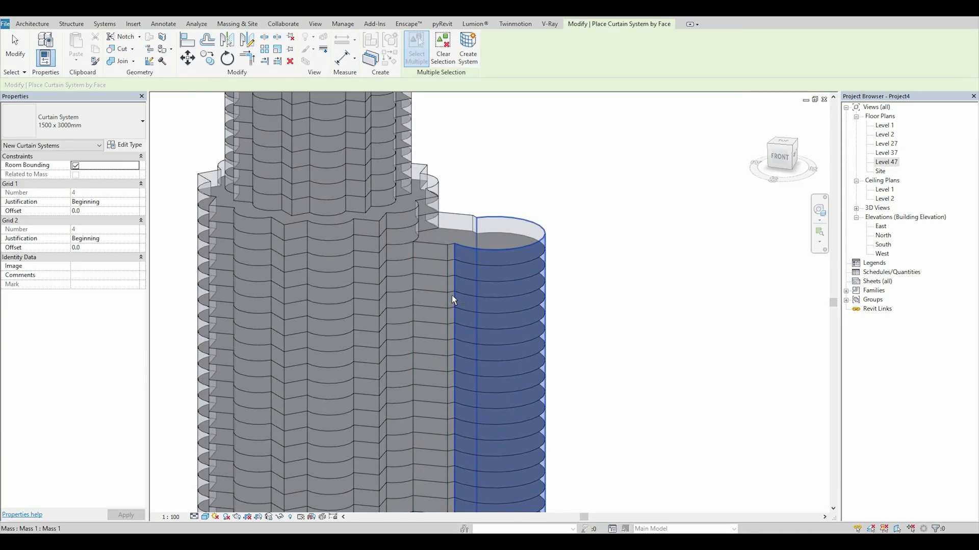
pyautogui.click(124, 144)
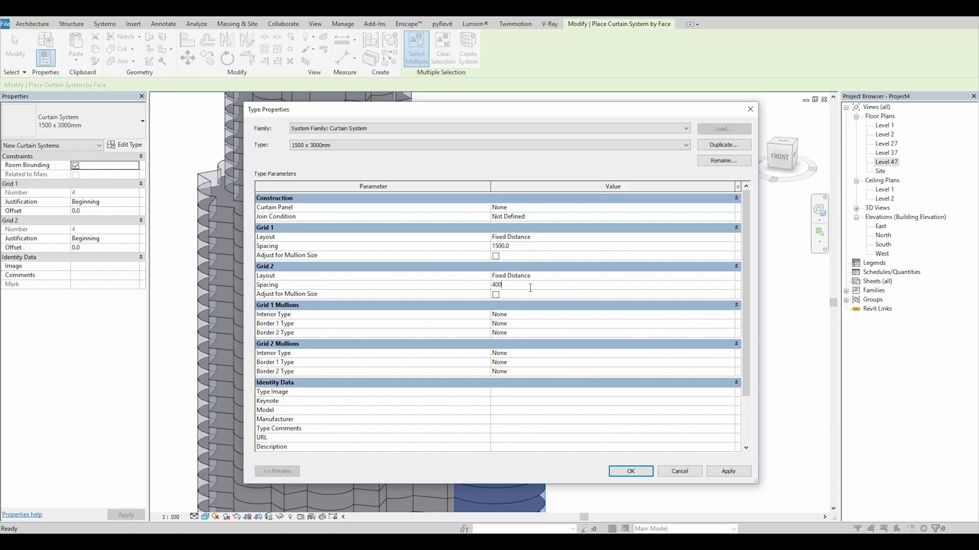
pyautogui.click(641, 467)
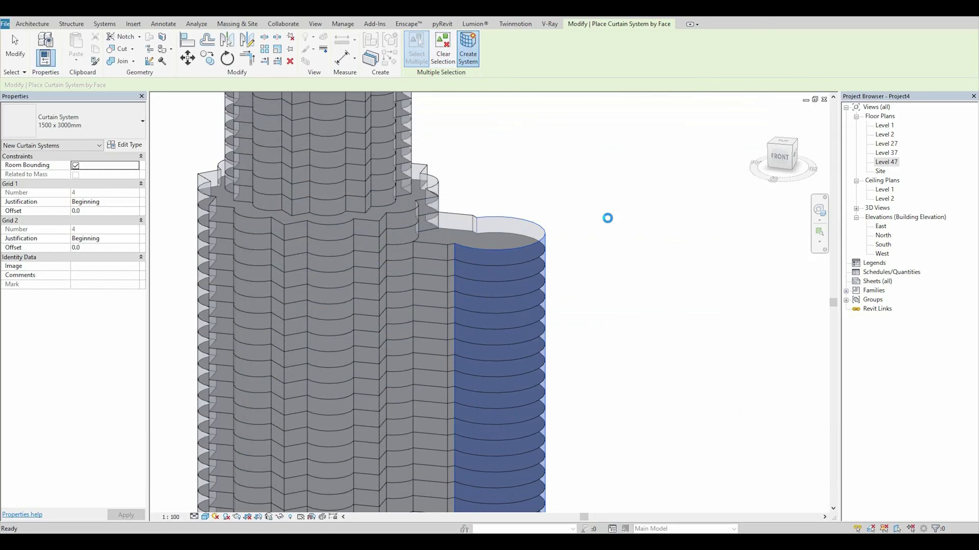
# - Create a curtain system on the faces linking the annex to the tower and the adjoining scalloped front faces of the lowest tier
pyautogui.moveTo(596, 349); pyautogui.dragTo(605, 229, button='middle')
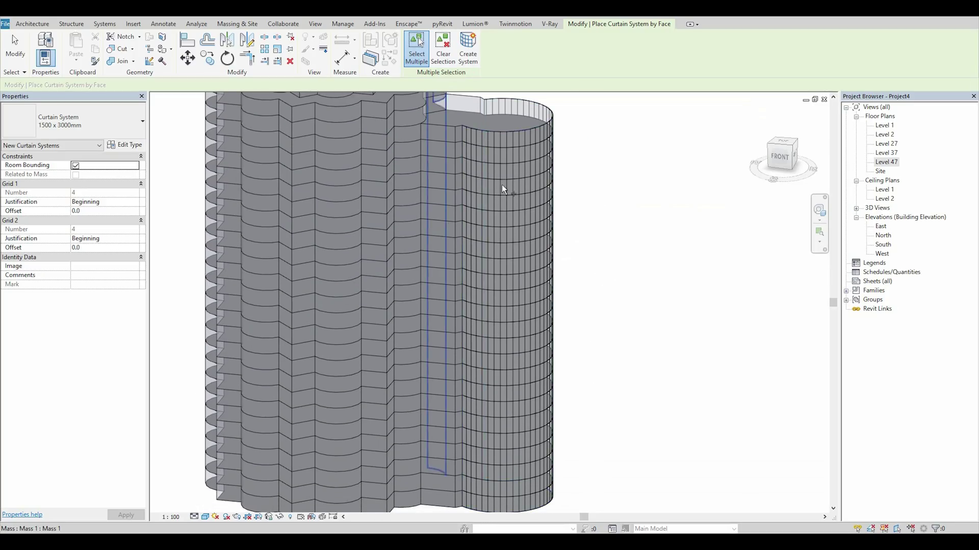
pyautogui.moveTo(558, 193); pyautogui.dragTo(549, 220, button='middle')
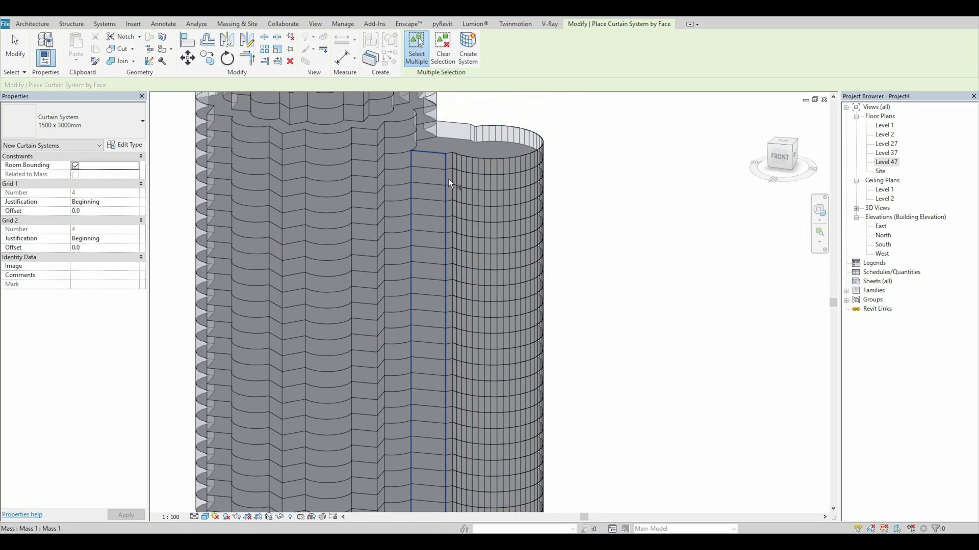
pyautogui.scroll(2, 448, 168)
pyautogui.scroll(2, 448, 161)
pyautogui.click(461, 155)
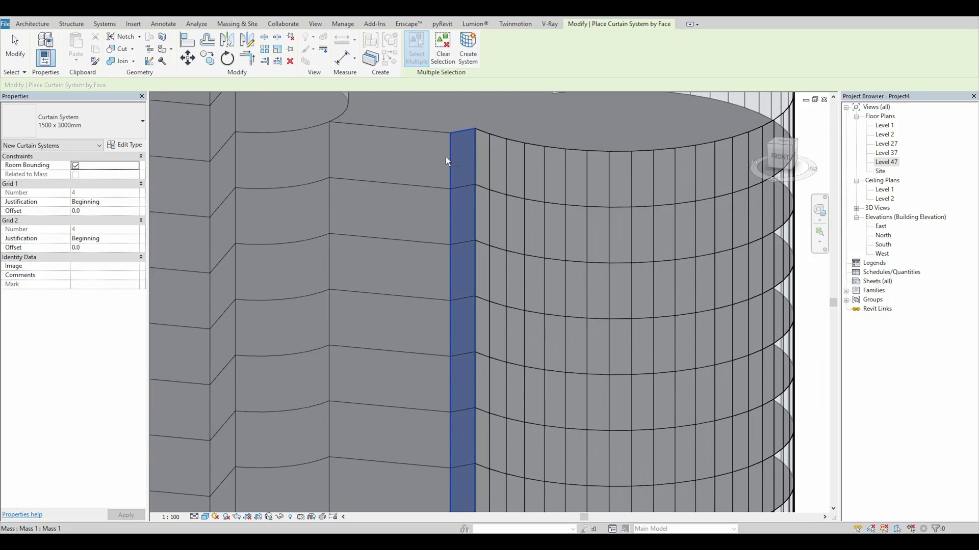
pyautogui.click(387, 163)
pyautogui.click(294, 175)
pyautogui.scroll(-2, 292, 179)
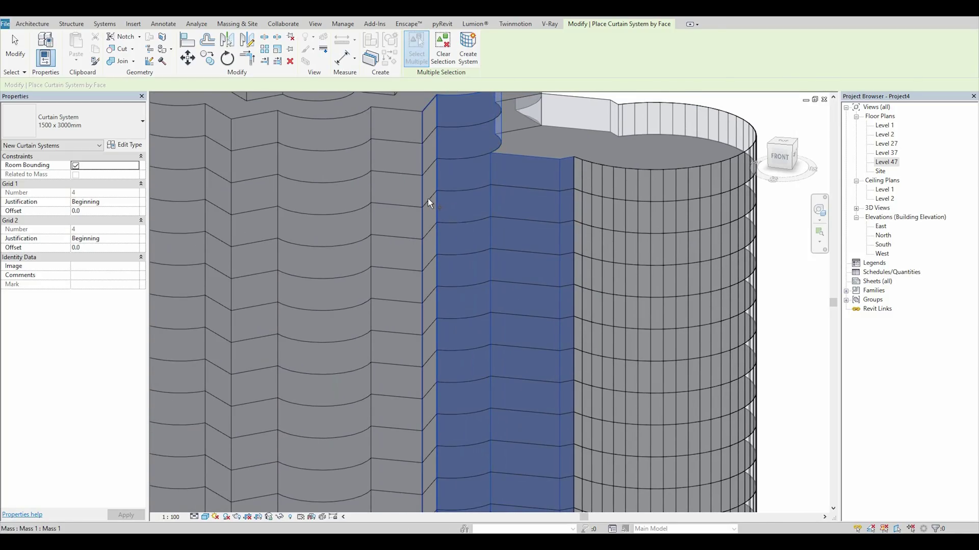
pyautogui.click(427, 199)
pyautogui.click(399, 200)
pyautogui.click(282, 213)
pyautogui.click(255, 209)
pyautogui.click(214, 202)
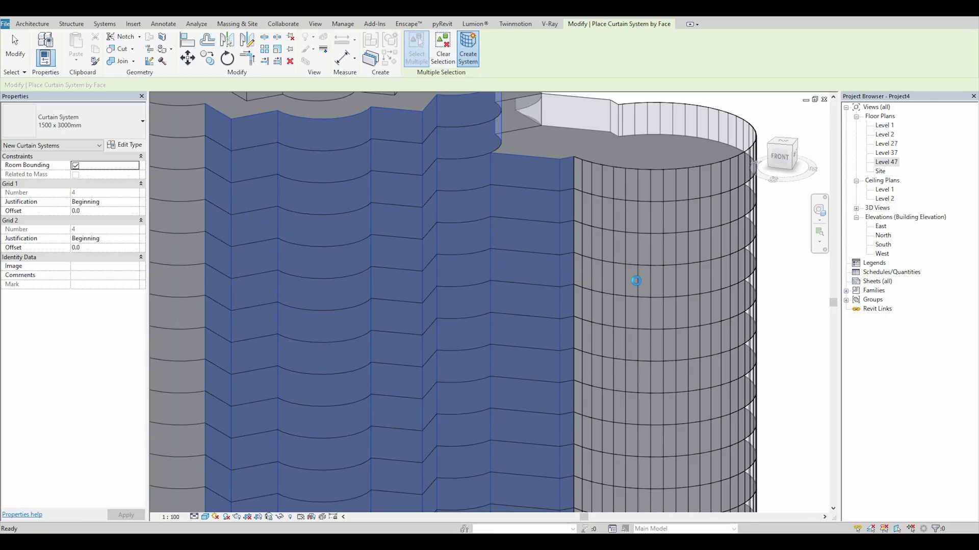
pyautogui.scroll(-5, 561, 323)
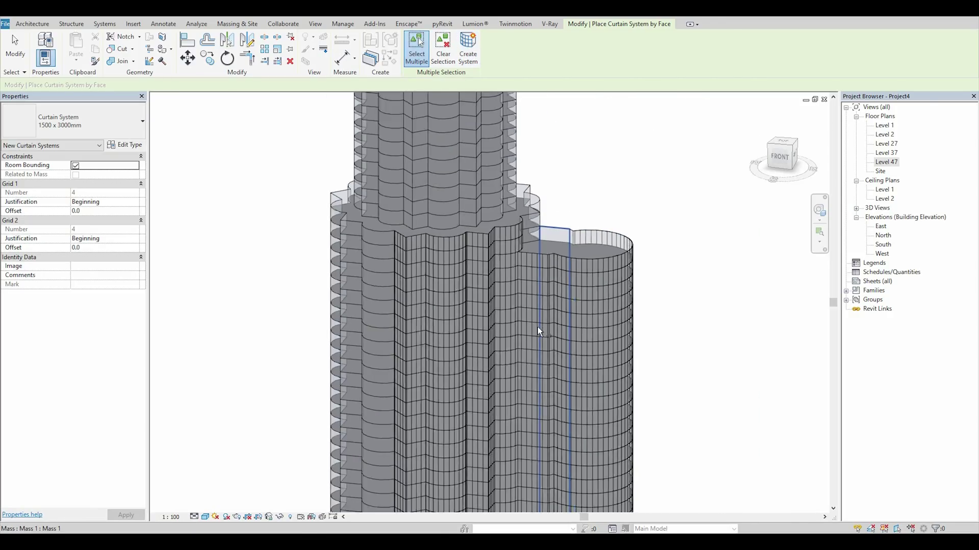
pyautogui.keyDown('shift'); pyautogui.moveTo(498, 316); pyautogui.dragTo(478, 307, button='middle'); pyautogui.keyUp('shift')
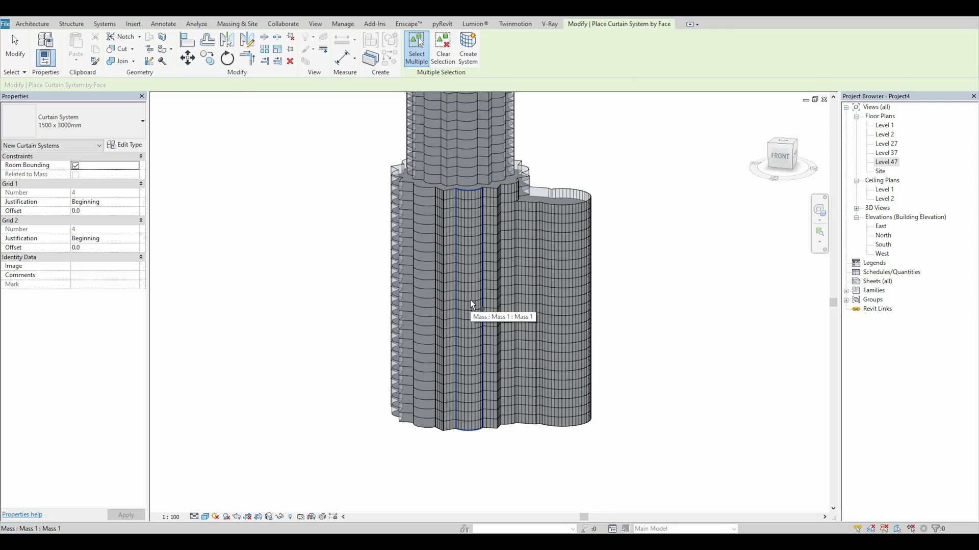
pyautogui.scroll(-4, 570, 205)
pyautogui.moveTo(580, 215); pyautogui.dragTo(535, 304, button='middle')
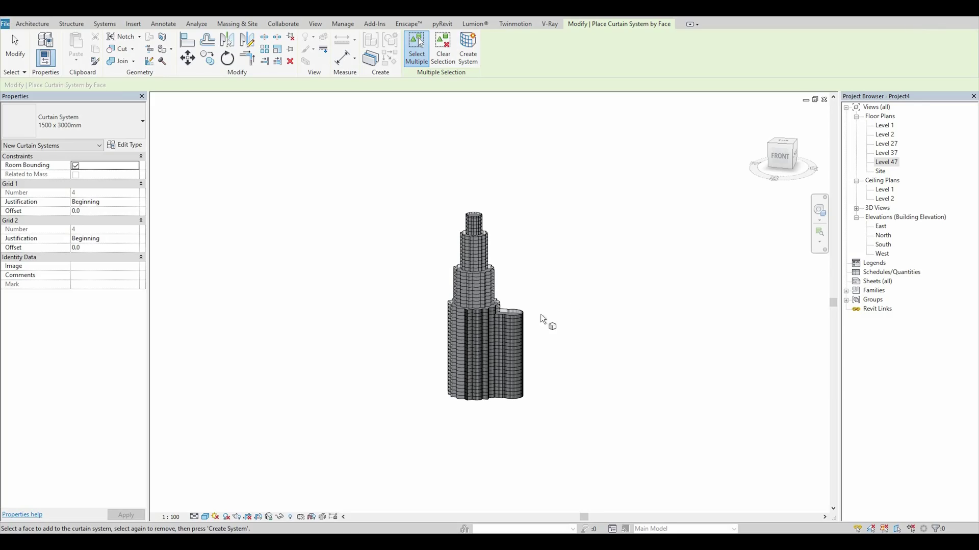
# - Create a curtain system on more of the scalloped front faces of the lowest tier, using the 1500 x 3000mm type
pyautogui.scroll(4, 540, 314)
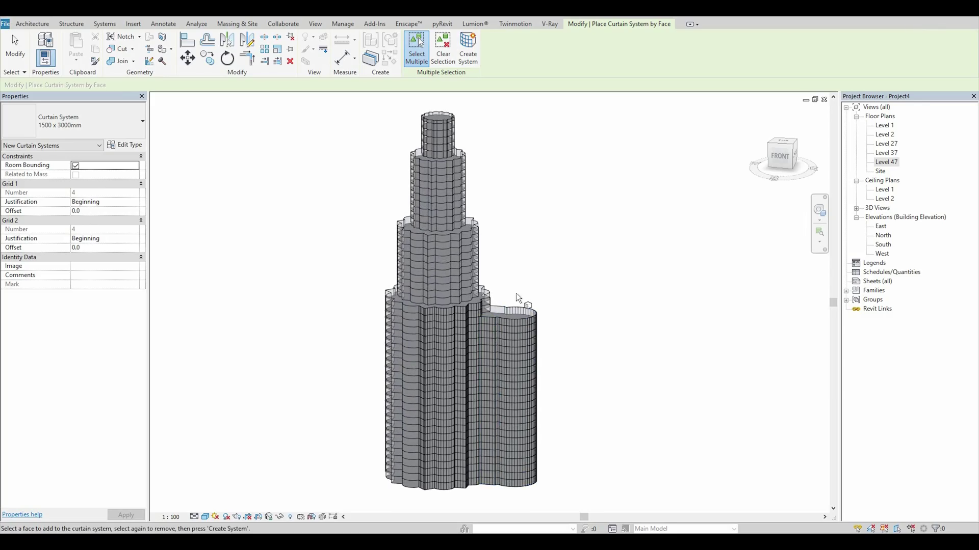
pyautogui.scroll(3, 415, 325)
pyautogui.scroll(-3, 482, 313)
pyautogui.scroll(3, 349, 322)
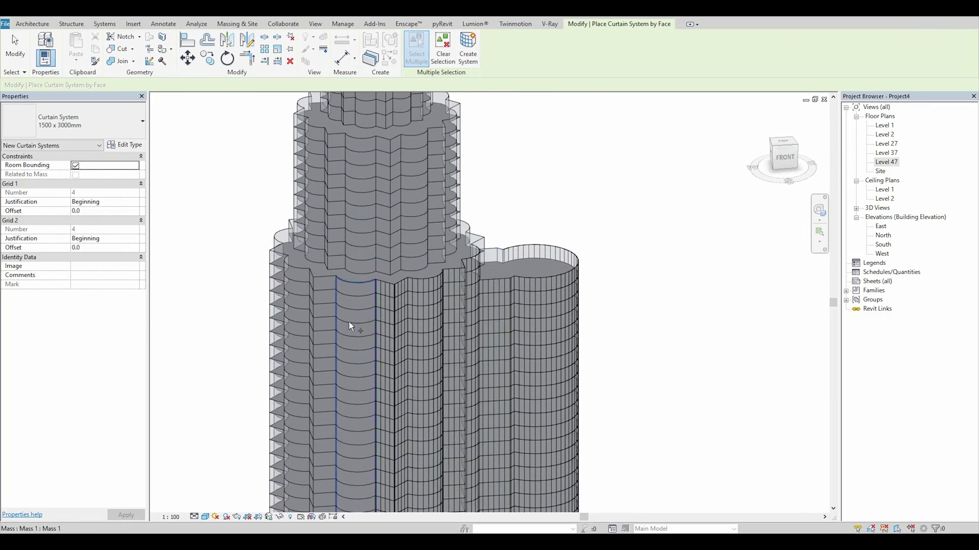
pyautogui.click(473, 58)
# - Create a curtain system on the faces of the tower's topmost tier
pyautogui.scroll(-3, 472, 189)
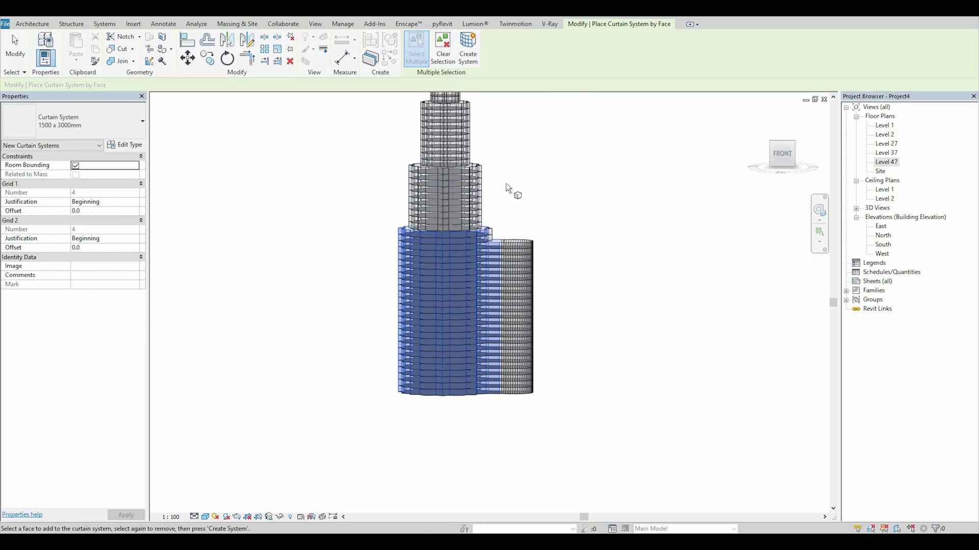
pyautogui.click(448, 147)
pyautogui.click(468, 51)
# - Create curtain systems on the faces of the two middle tiers and the remaining faces of the lowest tier
pyautogui.scroll(2, 518, 172)
pyautogui.keyDown('shift'); pyautogui.moveTo(481, 206); pyautogui.dragTo(480, 192, button='middle'); pyautogui.keyUp('shift')
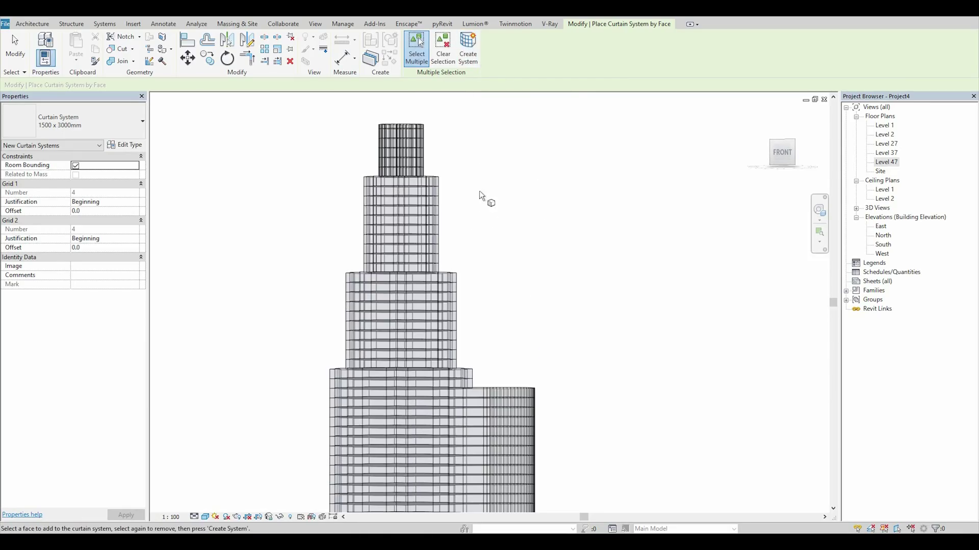
pyautogui.click(432, 217)
pyautogui.click(468, 51)
pyautogui.click(468, 51)
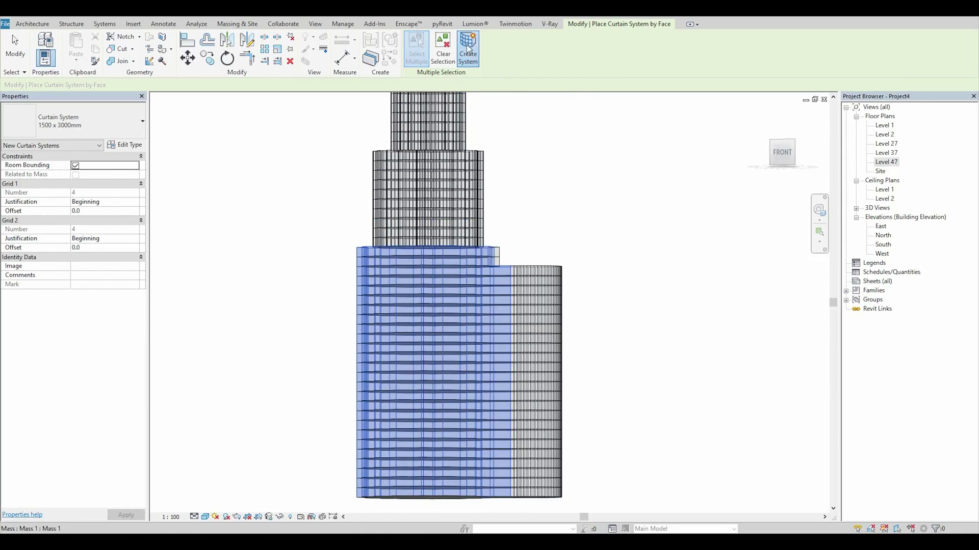
# - Create a curtain system on the short lowest-tier faces directly above the annex roof
pyautogui.keyDown('shift'); pyautogui.moveTo(533, 227); pyautogui.dragTo(438, 285, button='middle'); pyautogui.keyUp('shift')
pyautogui.scroll(4, 417, 319)
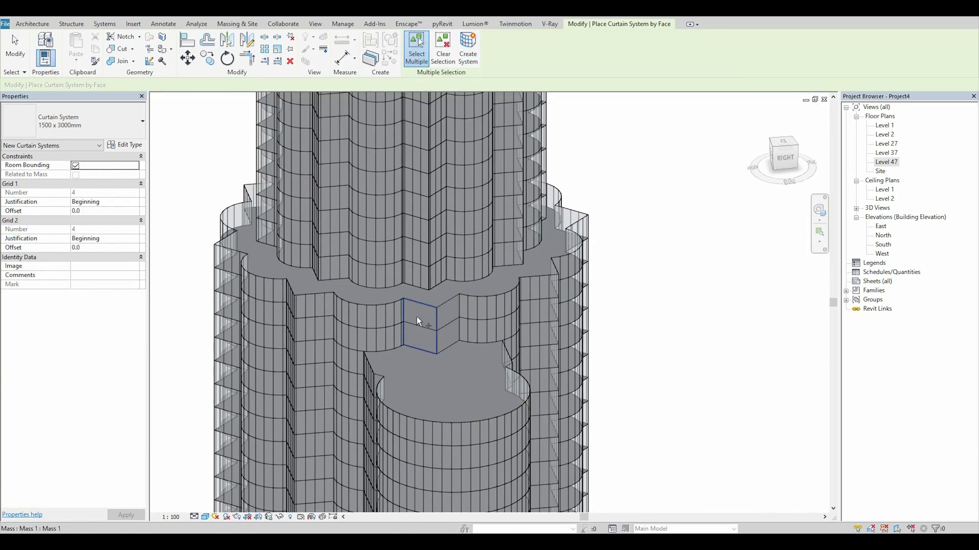
pyautogui.click(424, 321)
pyautogui.click(468, 51)
# - Start a roof by face with the Generic Roof - 300mm type and select the top faces of the annex and tower tiers
pyautogui.scroll(-5, 680, 265)
pyautogui.keyDown('shift'); pyautogui.moveTo(680, 264); pyautogui.dragTo(729, 252, button='middle'); pyautogui.keyUp('shift')
pyautogui.click(237, 24)
pyautogui.click(440, 344)
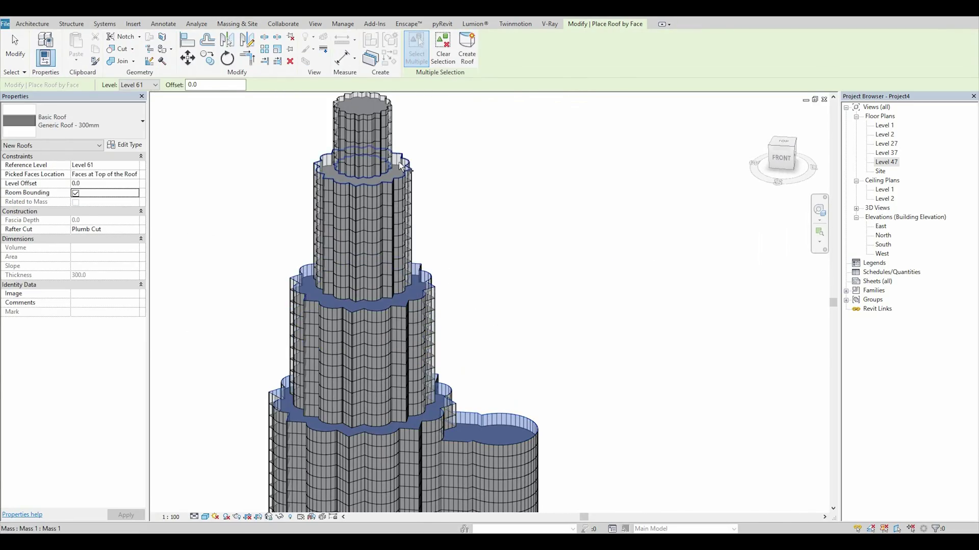